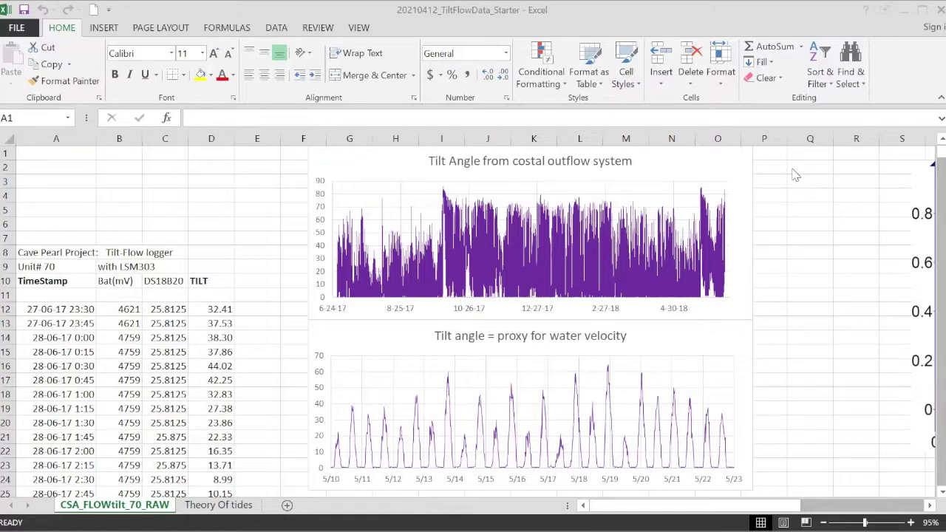
# Step: Drag the tidal spectrum picture left so it sits beside the tilt angle charts
pyautogui.scroll(-1, 761, 296)
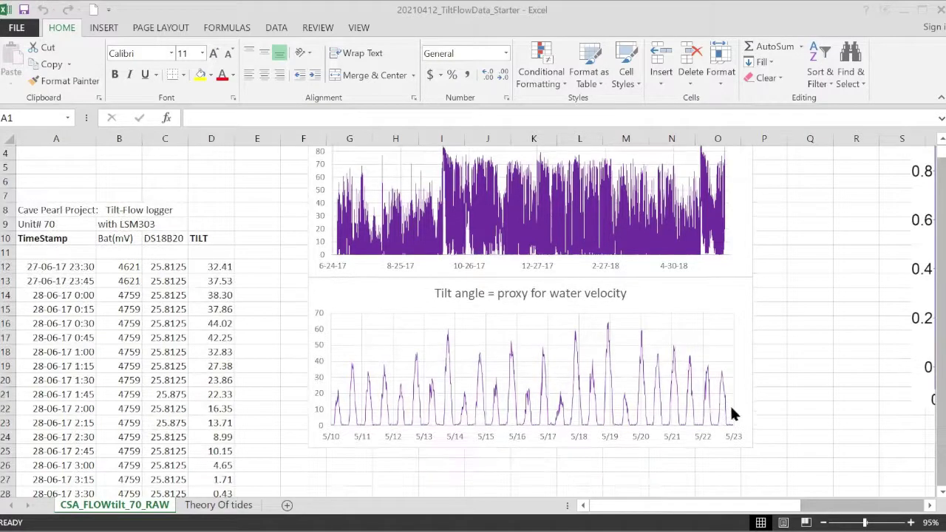
pyautogui.scroll(-1, 730, 408)
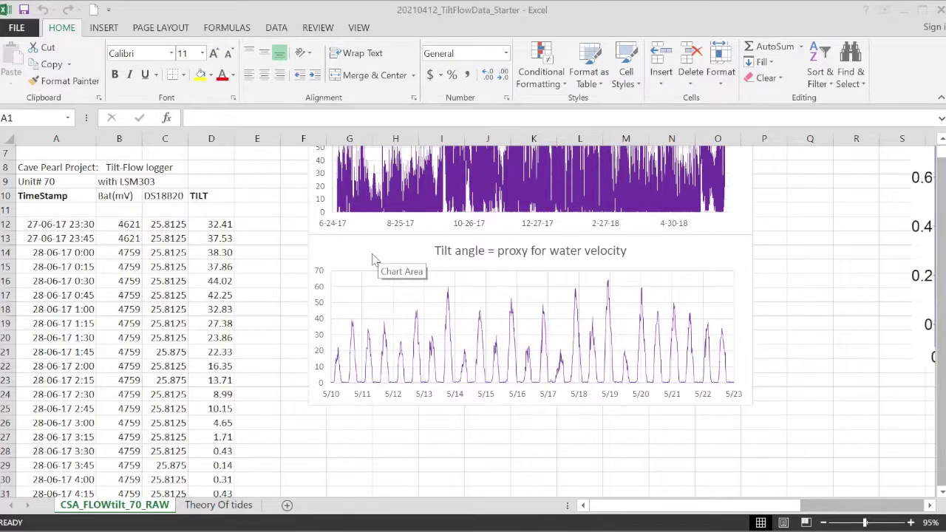
pyautogui.scroll(1, 804, 289)
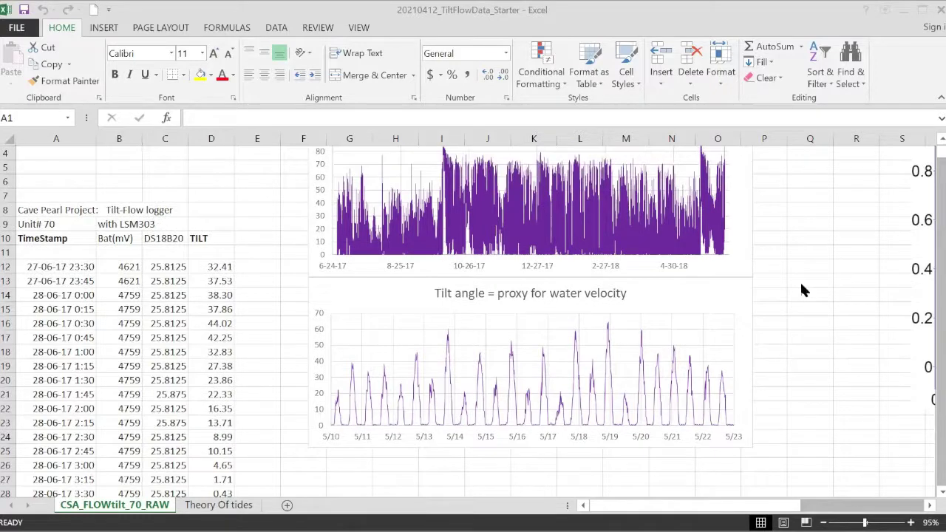
pyautogui.scroll(1, 804, 290)
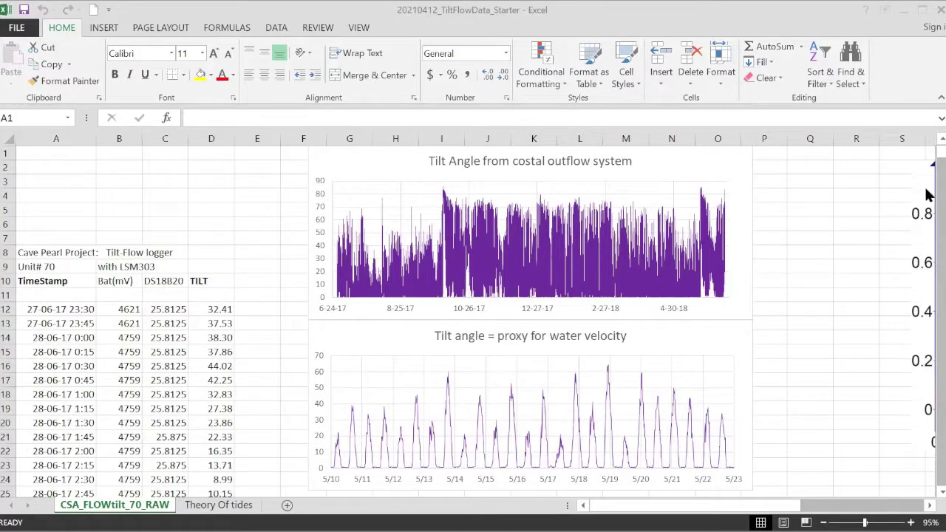
pyautogui.moveTo(929, 194); pyautogui.dragTo(571, 212)
# Step: Move the spectrum picture past column R and shift both tilt angle charts to the right
pyautogui.scroll(-1, 712, 414)
pyautogui.scroll(1, 662, 307)
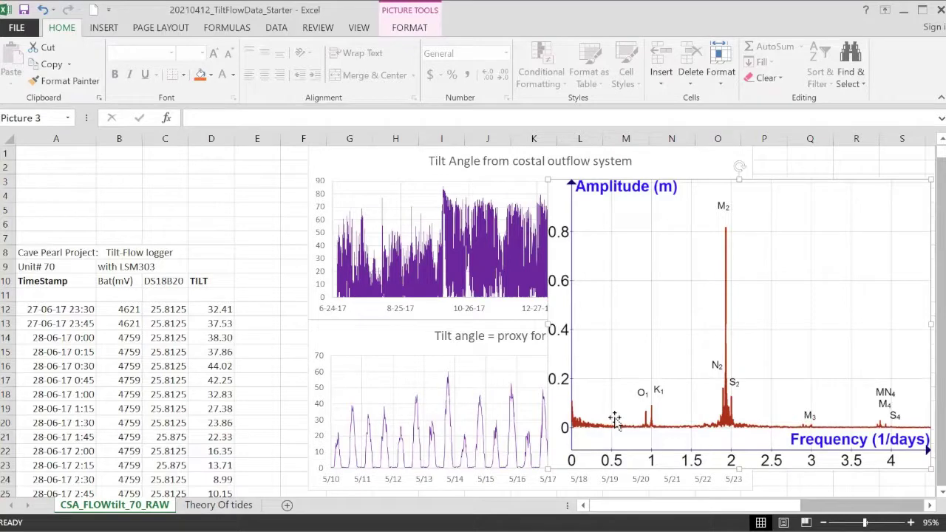
pyautogui.moveTo(561, 208); pyautogui.dragTo(922, 193)
pyautogui.moveTo(330, 337); pyautogui.dragTo(432, 347)
pyautogui.moveTo(338, 155)
pyautogui.mouseDown()
pyautogui.moveTo(383, 172)
pyautogui.moveTo(359, 180)
pyautogui.mouseUp()
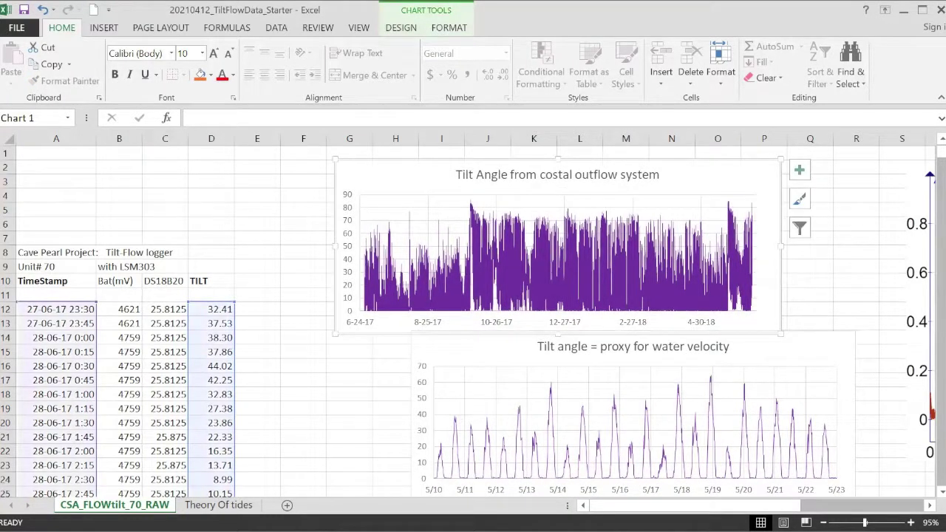
# Step: Make a copy of the raw data sheet and rename it CSA_FLOWtilt_70_15min
pyautogui.rightClick(136, 504)
pyautogui.click(185, 383)
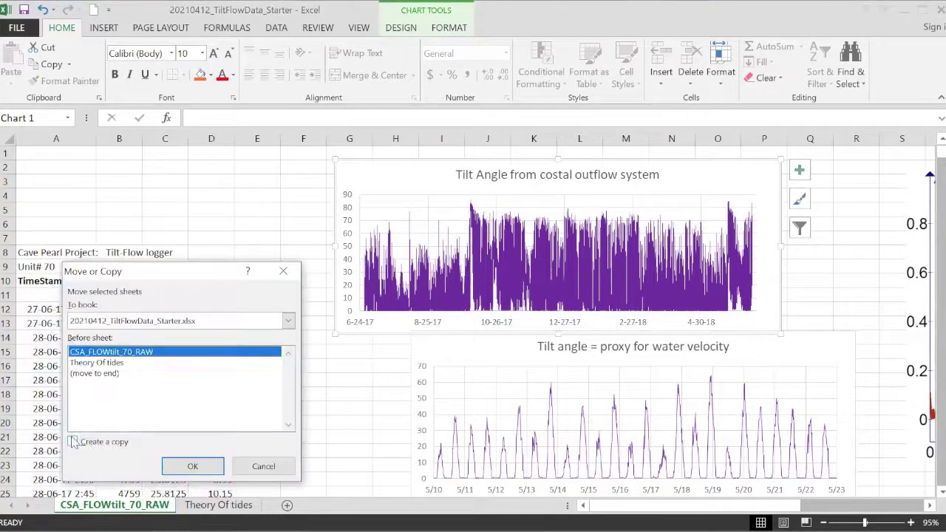
pyautogui.click(72, 441)
pyautogui.click(192, 467)
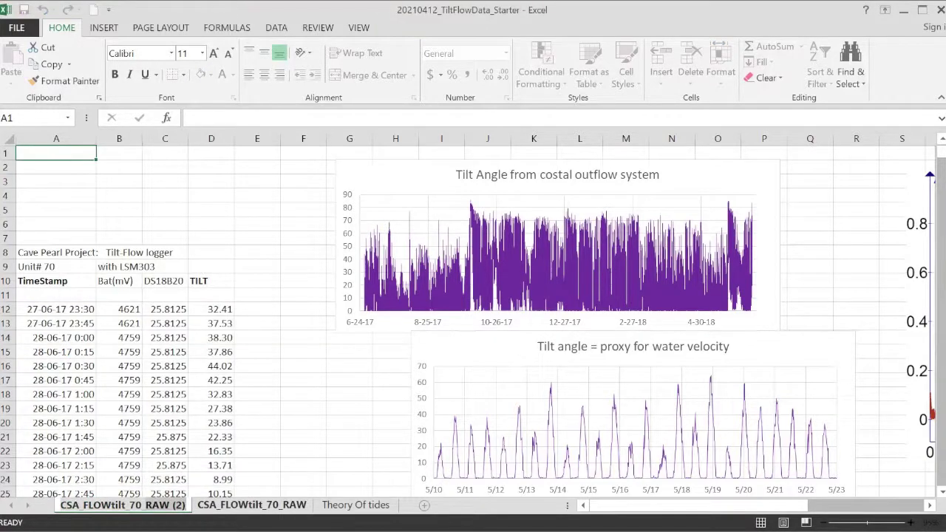
pyautogui.press('BackSpace')
pyautogui.press('BackSpace')
pyautogui.press('BackSpace')
pyautogui.press('BackSpace')
pyautogui.press('BackSpace')
pyautogui.press('BackSpace')
pyautogui.press('BackSpace')
pyautogui.write('15min')
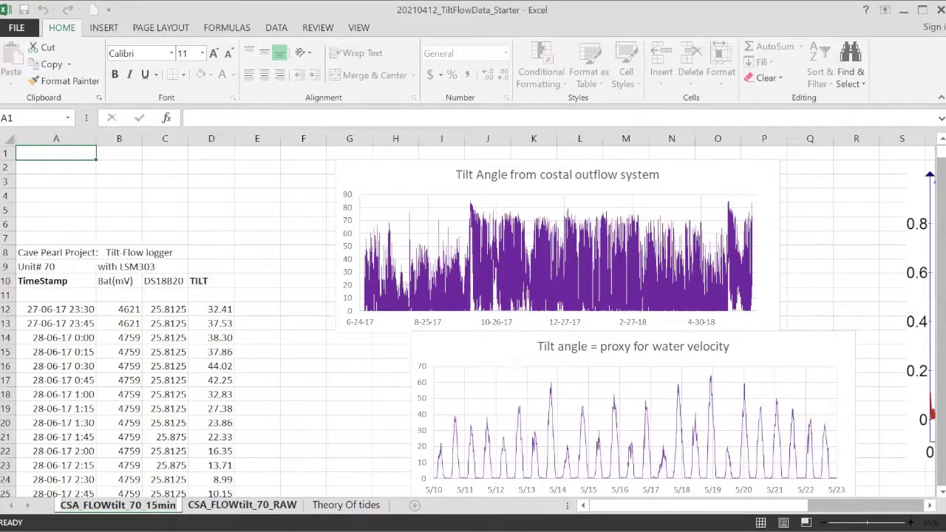
pyautogui.press('Return')
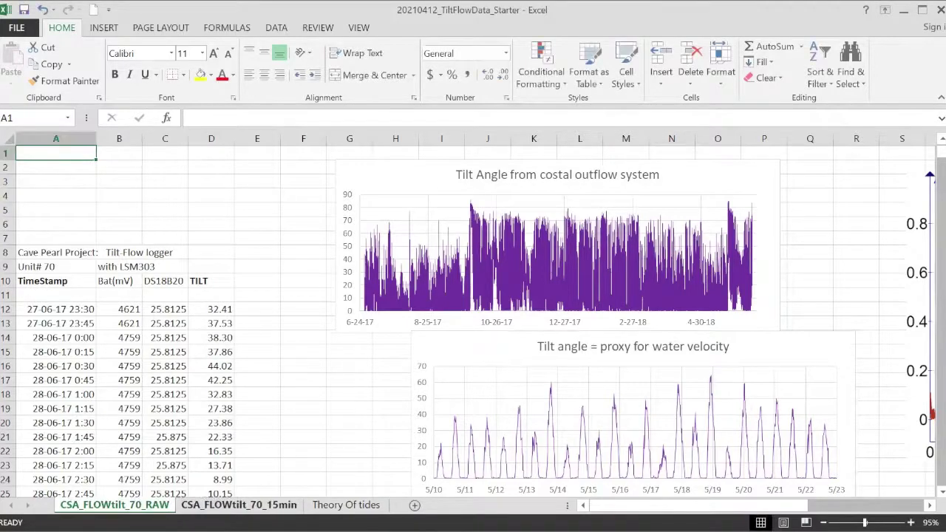
# Step: On the copied sheet, remove the lower water velocity chart, leaving the tilt angle chart
pyautogui.hotkey('ctrl', 'pagedown')
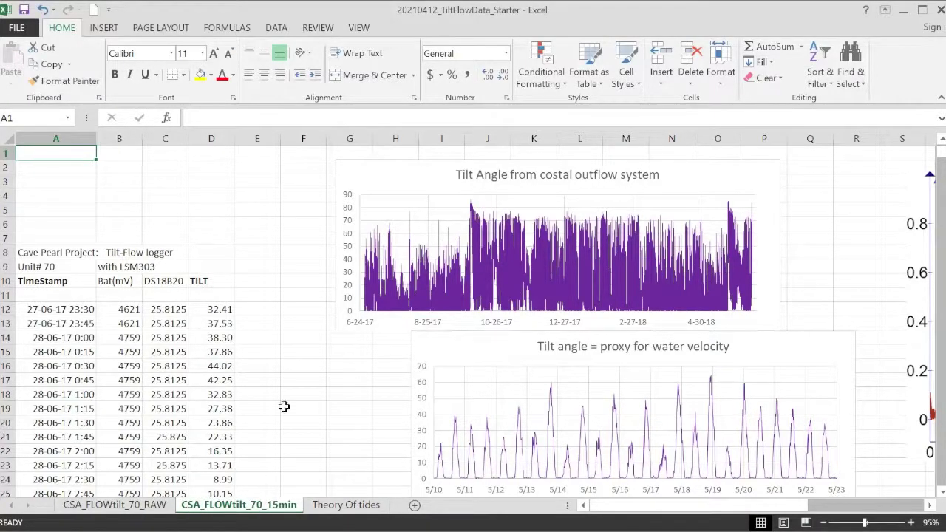
pyautogui.click(458, 345)
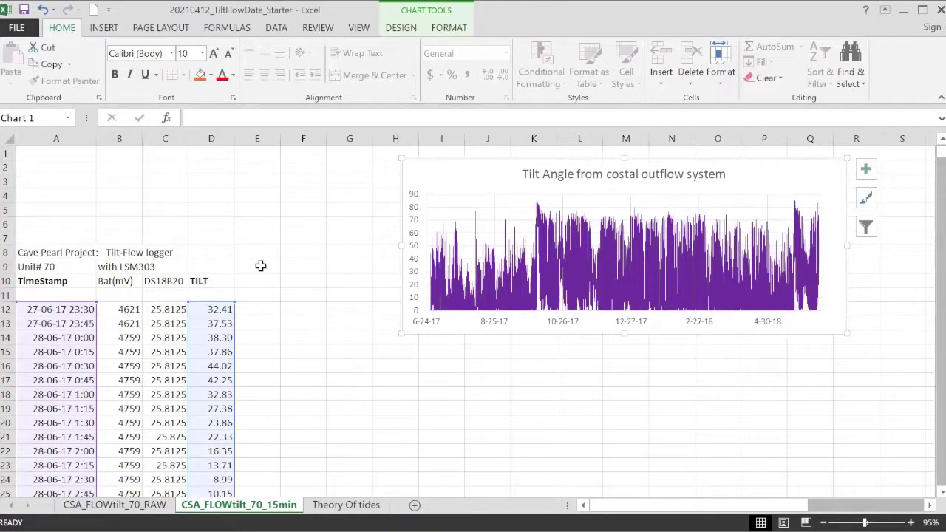
pyautogui.click(261, 267)
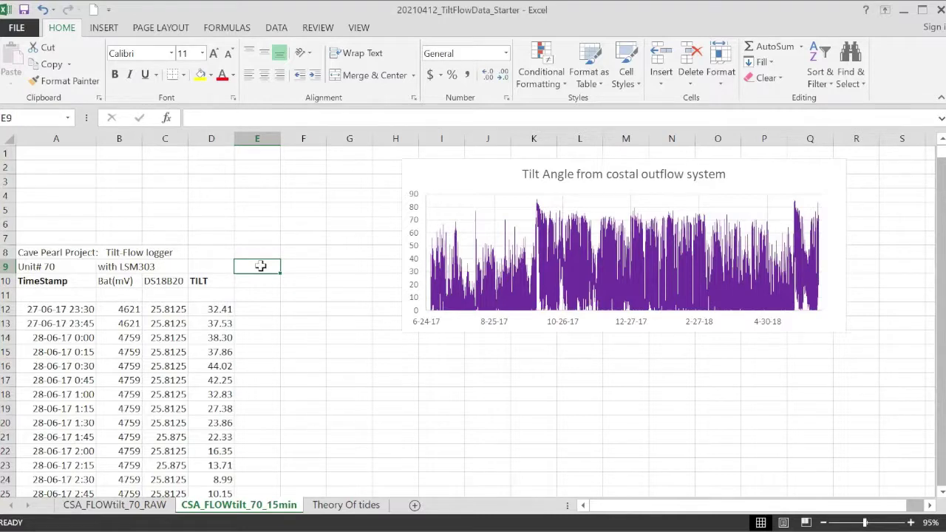
# Step: Label column E with 'Record' in E9 and '#' in E10
pyautogui.write('Record')
pyautogui.press('Return')
pyautogui.write('#')
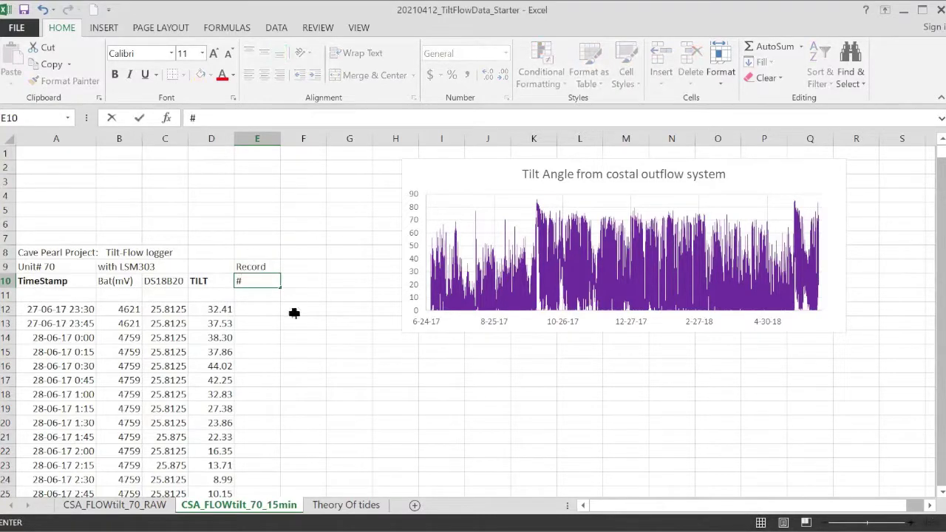
pyautogui.click(264, 309)
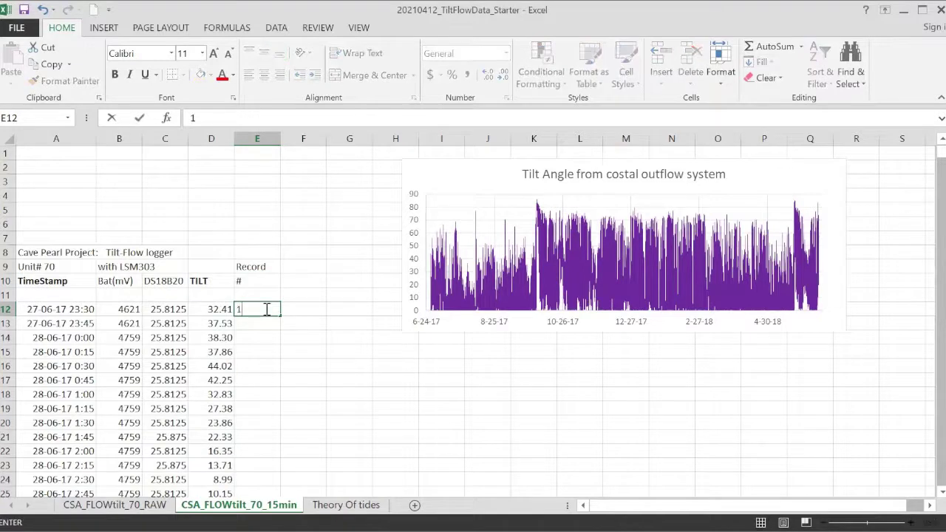
# Step: Enter 1–4 in E12:E15 and fill the record numbers down the whole column
pyautogui.write('1')
pyautogui.press('Return')
pyautogui.write('2')
pyautogui.press('Return')
pyautogui.write('3')
pyautogui.press('Return')
pyautogui.write('4')
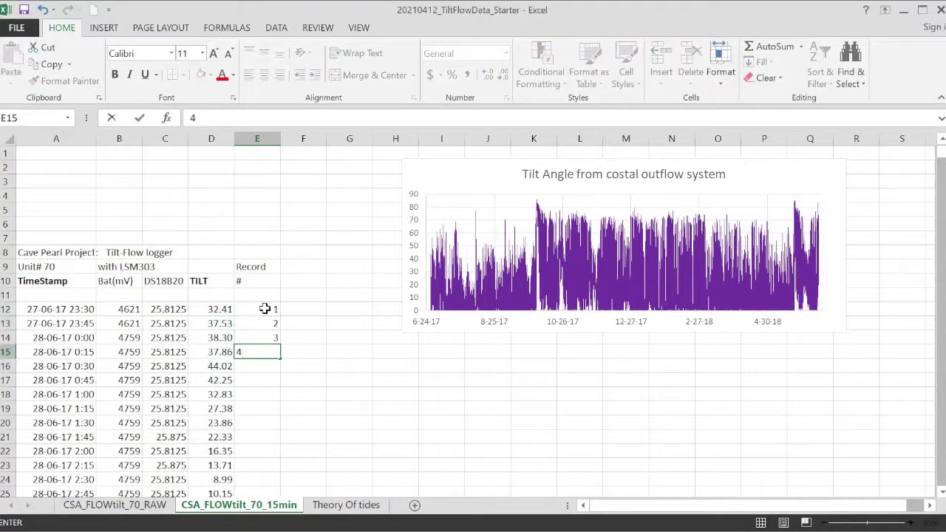
pyautogui.moveTo(264, 309); pyautogui.dragTo(258, 353)
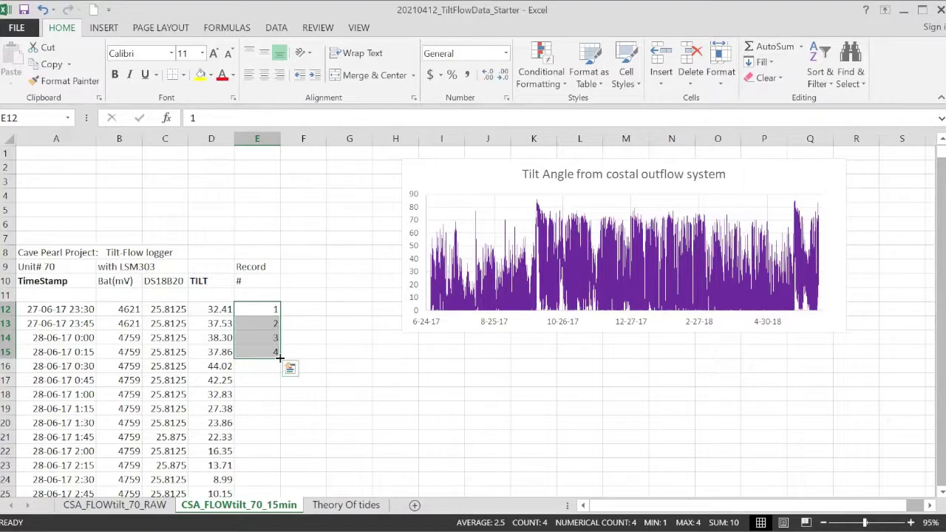
pyautogui.doubleClick(278, 357)
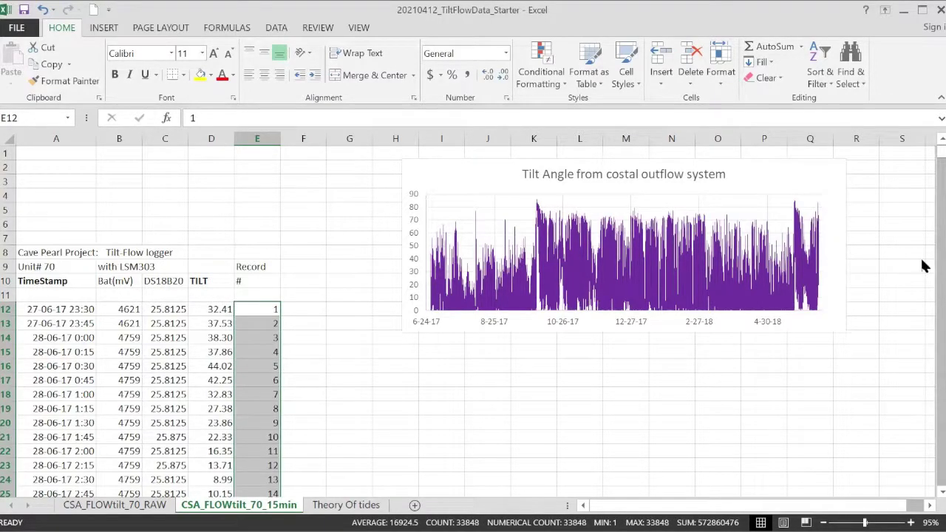
# Step: Shade the record 4096 cell, E4107, yellow
pyautogui.moveTo(941, 153); pyautogui.dragTo(926, 195)
pyautogui.scroll(-19, 280, 387)
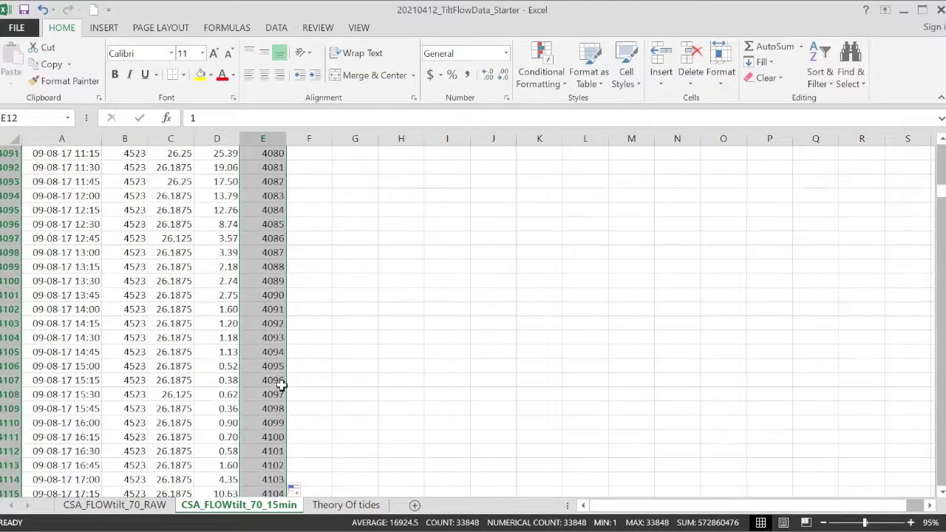
pyautogui.click(275, 380)
pyautogui.click(200, 75)
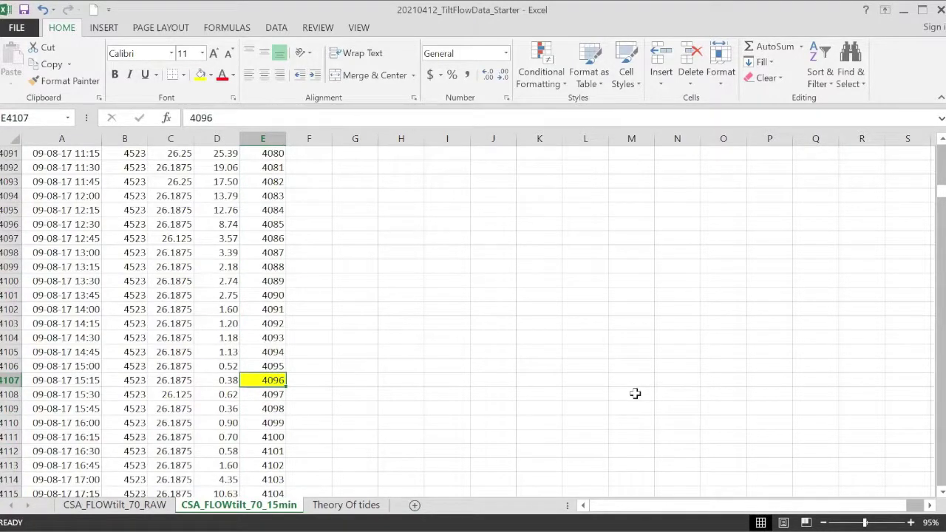
# Step: Copy the A–E logger data and paste it into a new sheet, Sheet2
pyautogui.hotkey('ctrl', 'a')
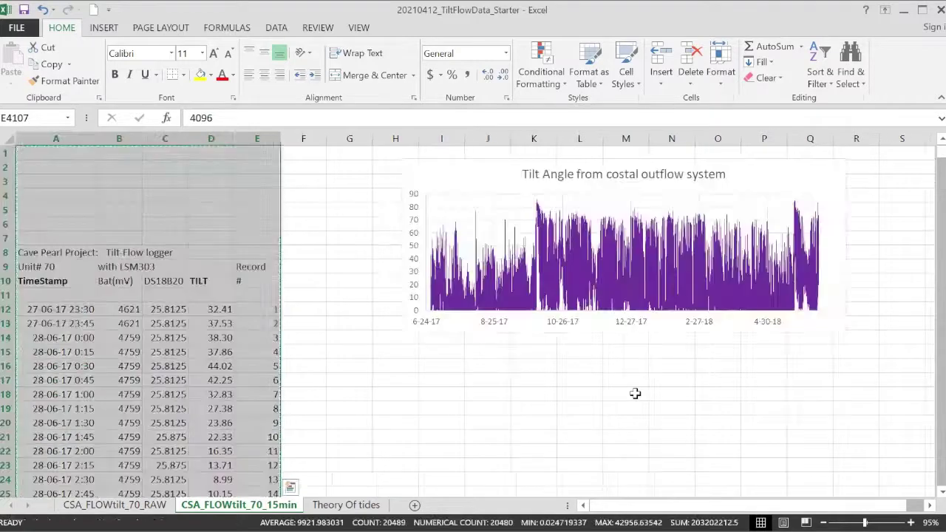
pyautogui.hotkey('ctrl', 'c')
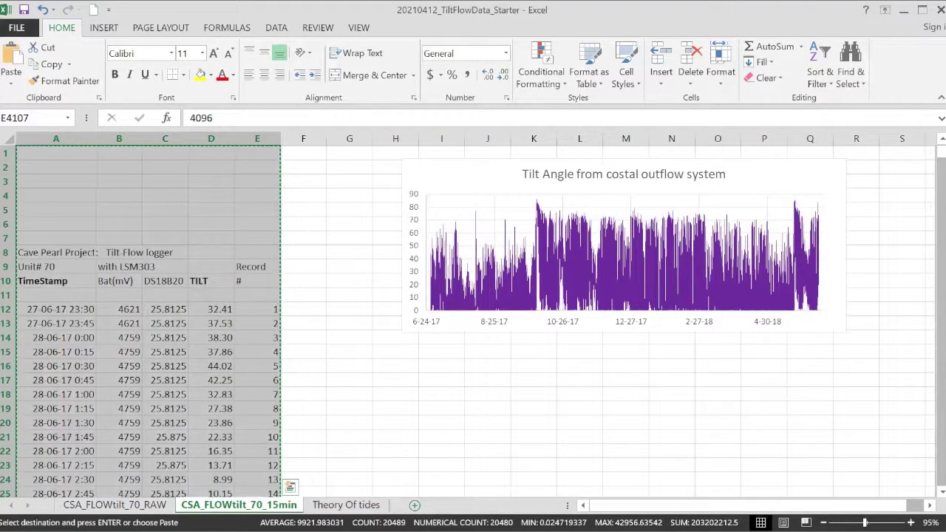
pyautogui.click(415, 505)
pyautogui.hotkey('ctrl', 'v')
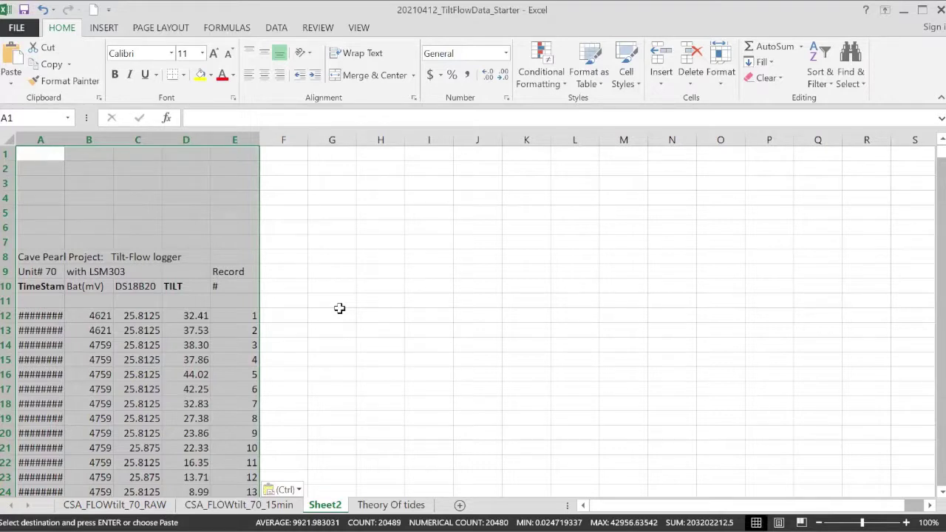
pyautogui.moveTo(186, 328); pyautogui.dragTo(194, 361)
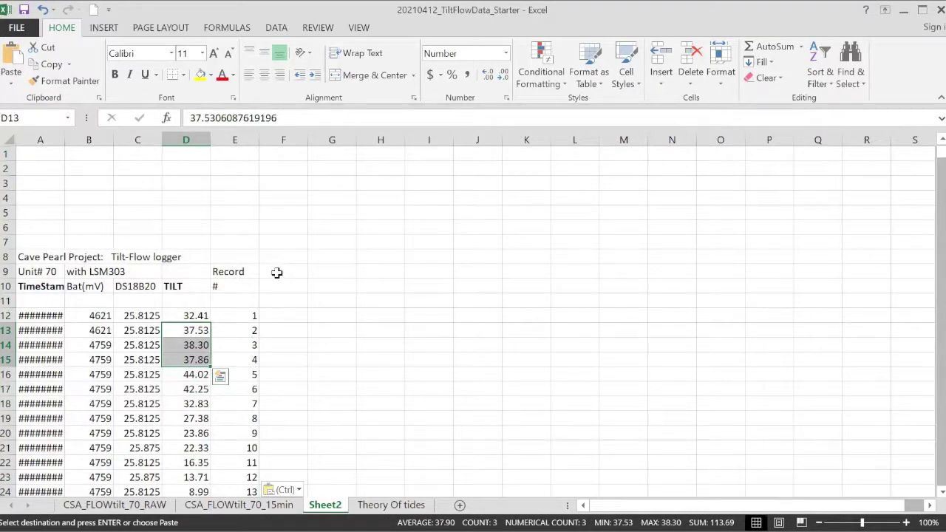
pyautogui.click(284, 271)
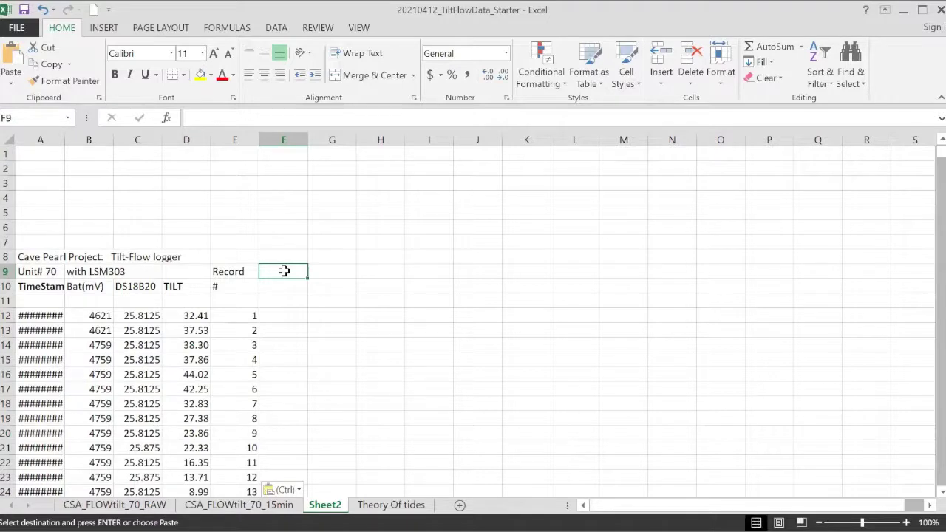
# Step: Enter the header 'Fourier' / 'on TILT' in F9:F10
pyautogui.write('Fourier')
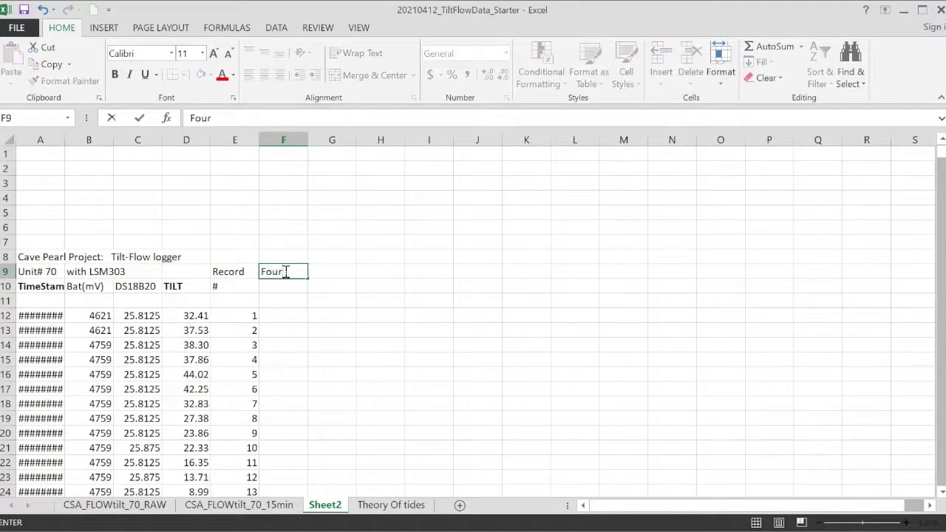
pyautogui.press('Return')
pyautogui.write('on TILT')
pyautogui.click(287, 316)
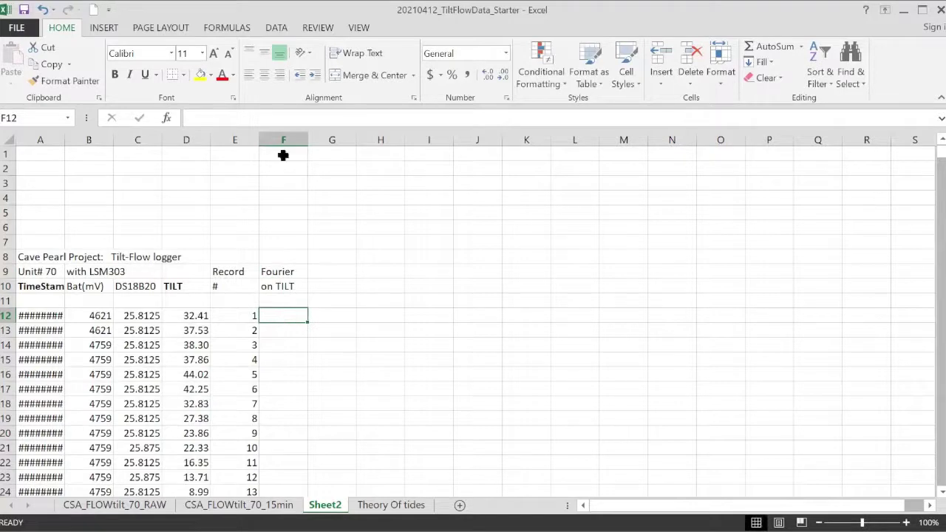
# Step: Start Fourier Analysis from Data Analysis with input range $D$12:$D$4107
pyautogui.click(277, 30)
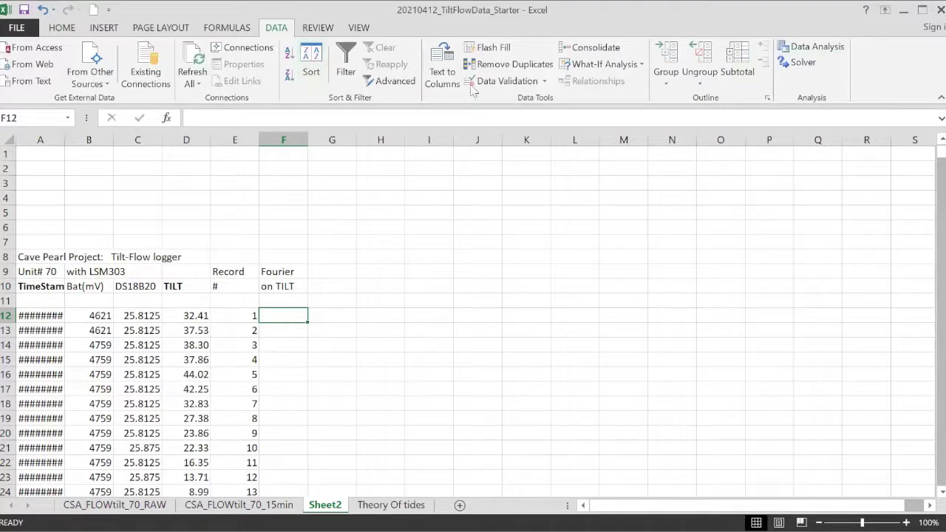
pyautogui.click(813, 47)
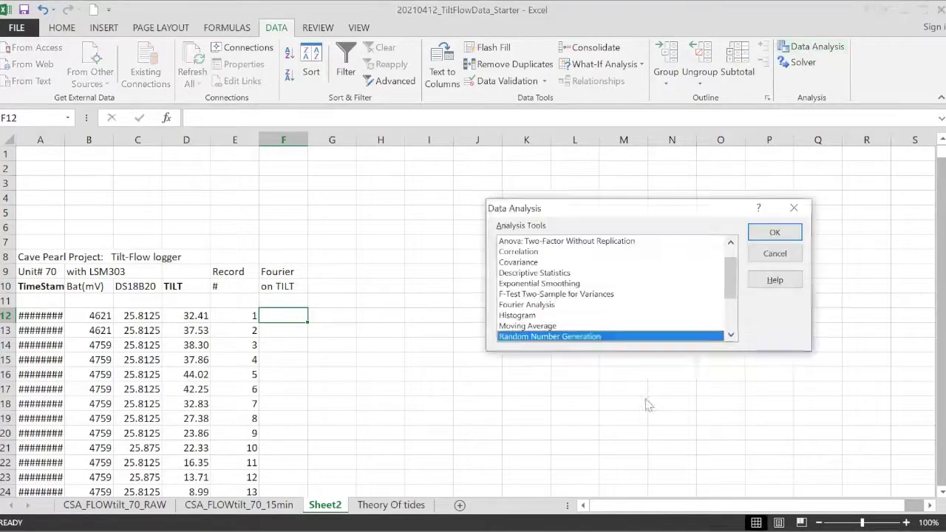
pyautogui.click(527, 305)
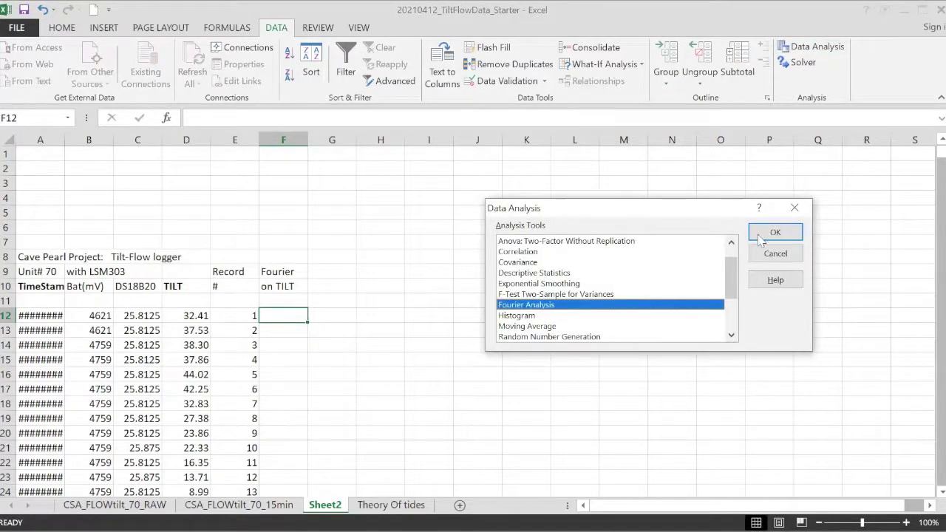
pyautogui.click(781, 231)
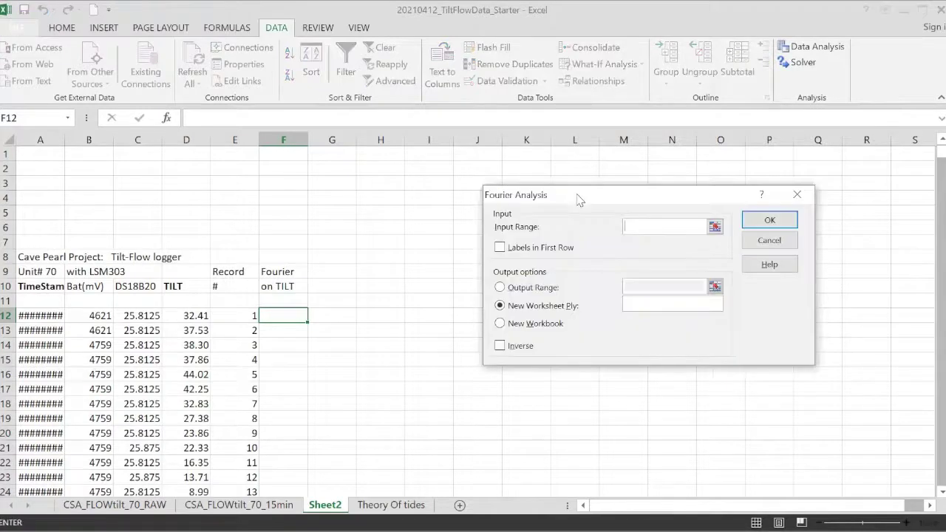
pyautogui.moveTo(579, 200); pyautogui.dragTo(476, 201)
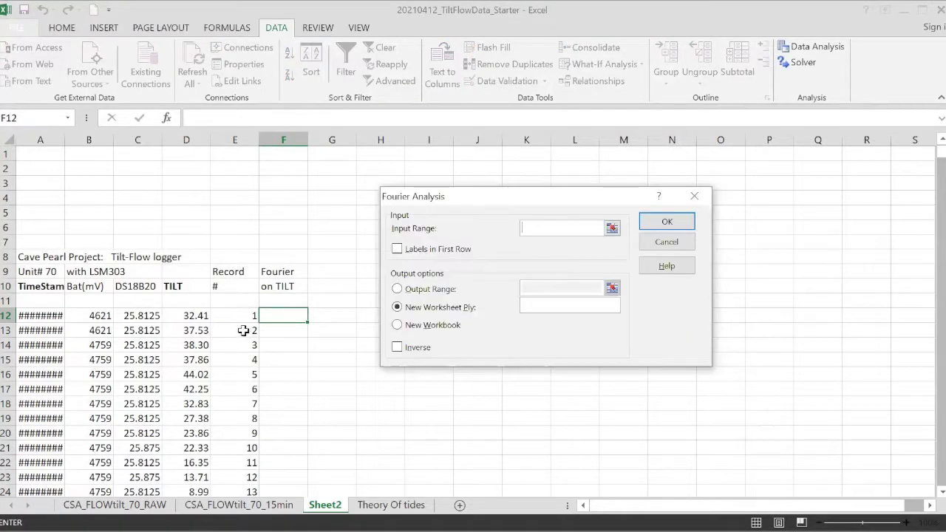
pyautogui.click(612, 229)
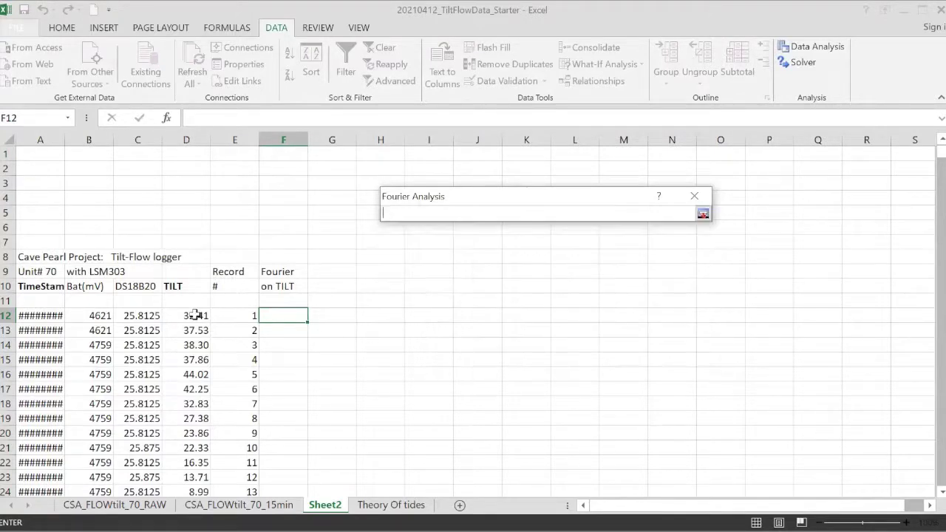
pyautogui.click(194, 315)
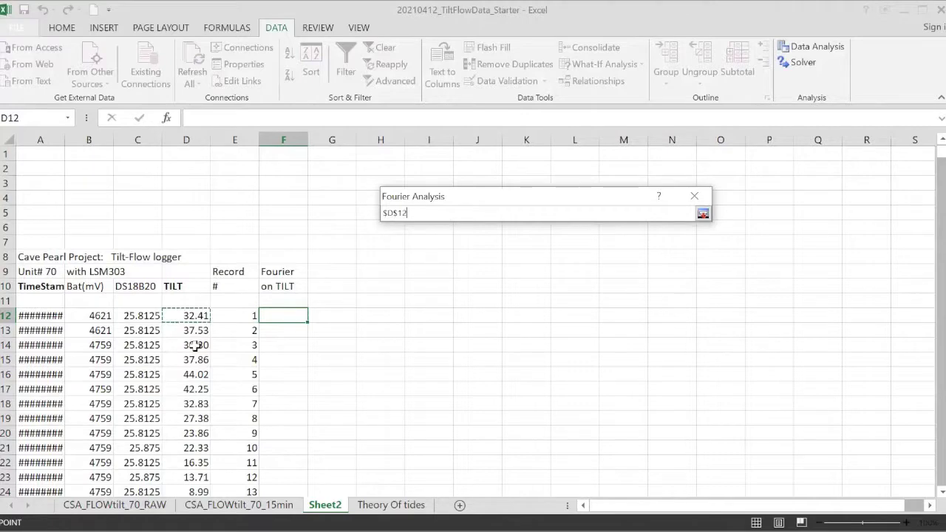
pyautogui.moveTo(195, 345); pyautogui.dragTo(201, 448)
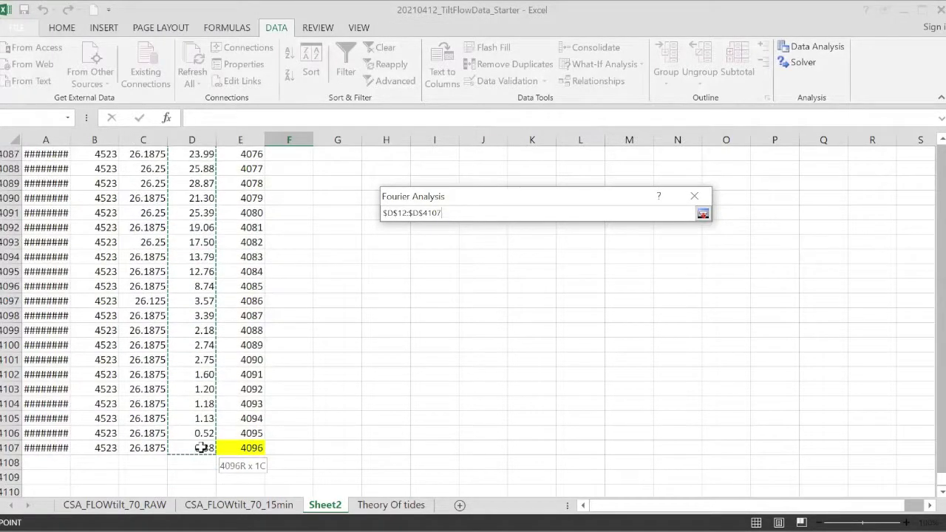
pyautogui.moveTo(201, 448); pyautogui.dragTo(201, 448)
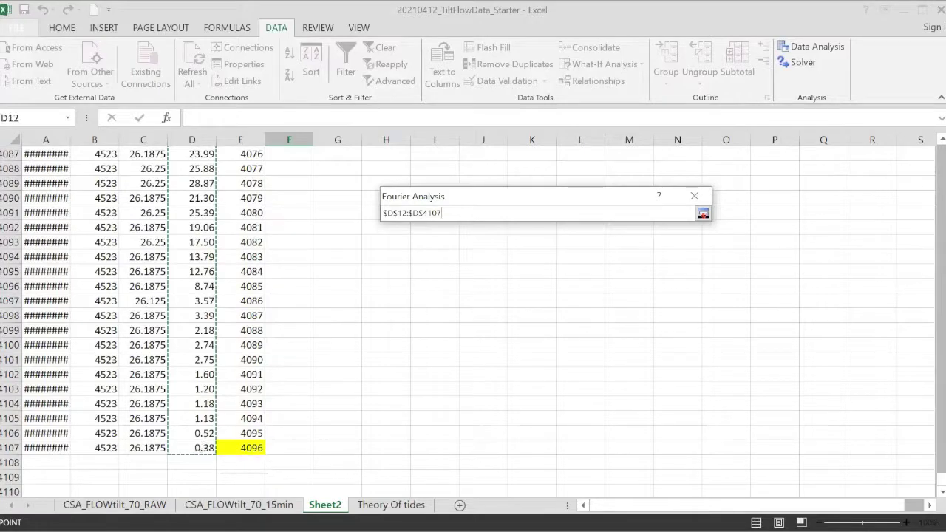
pyautogui.click(703, 214)
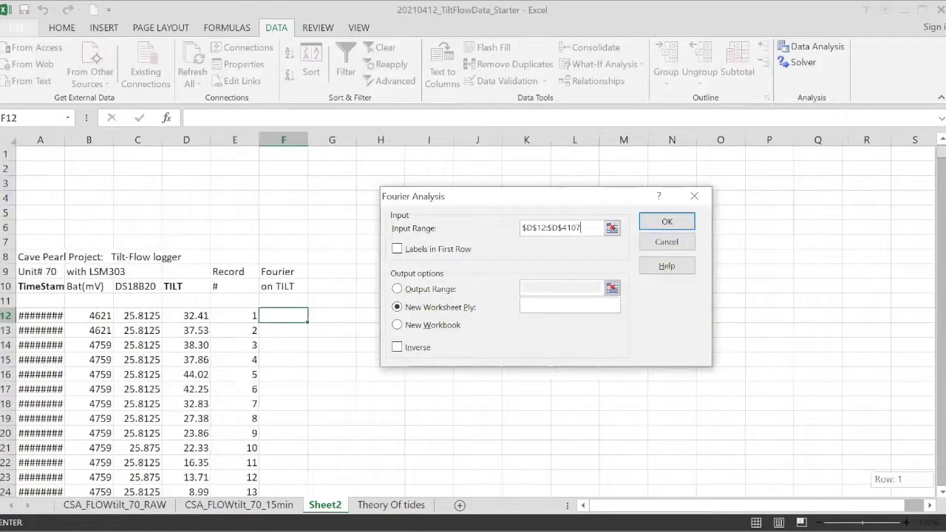
# Step: Set the Fourier output range to $F$12 and run the analysis
pyautogui.click(399, 289)
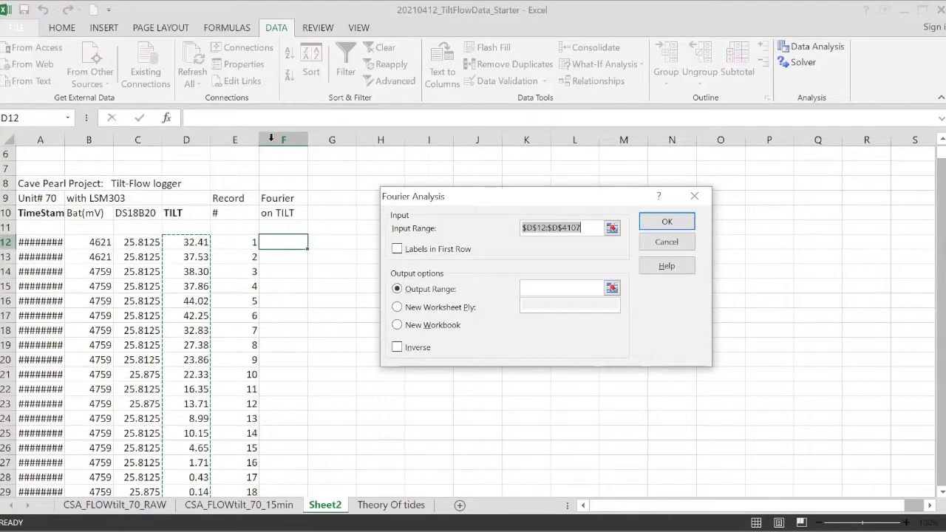
pyautogui.click(613, 289)
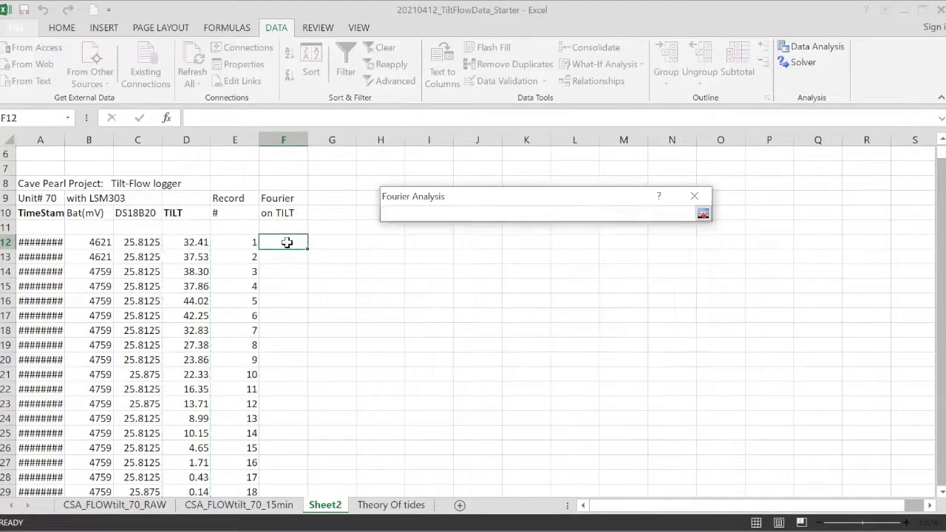
pyautogui.click(285, 241)
pyautogui.click(704, 213)
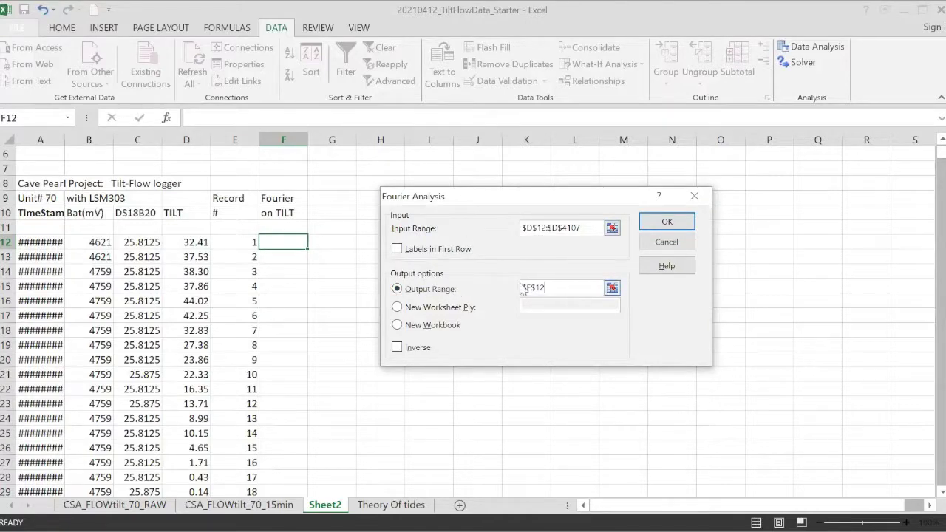
pyautogui.click(658, 220)
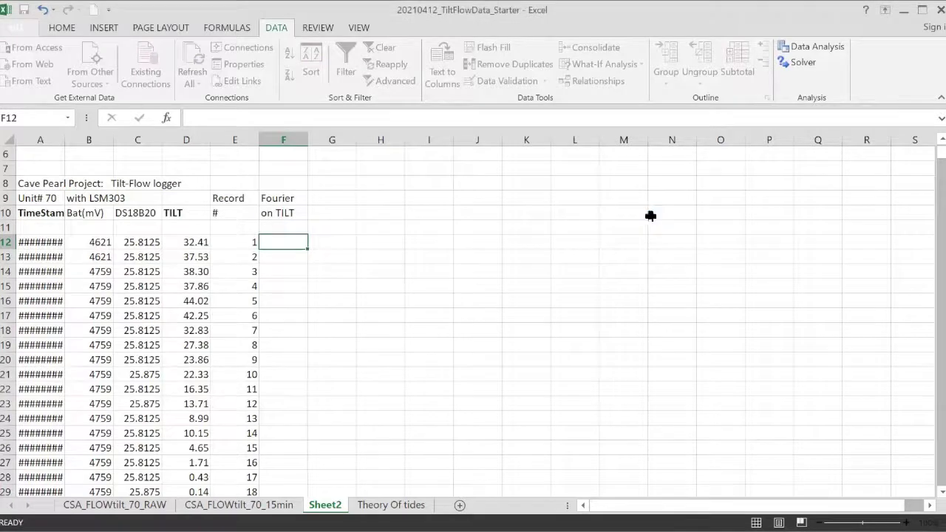
pyautogui.scroll(3, 525, 319)
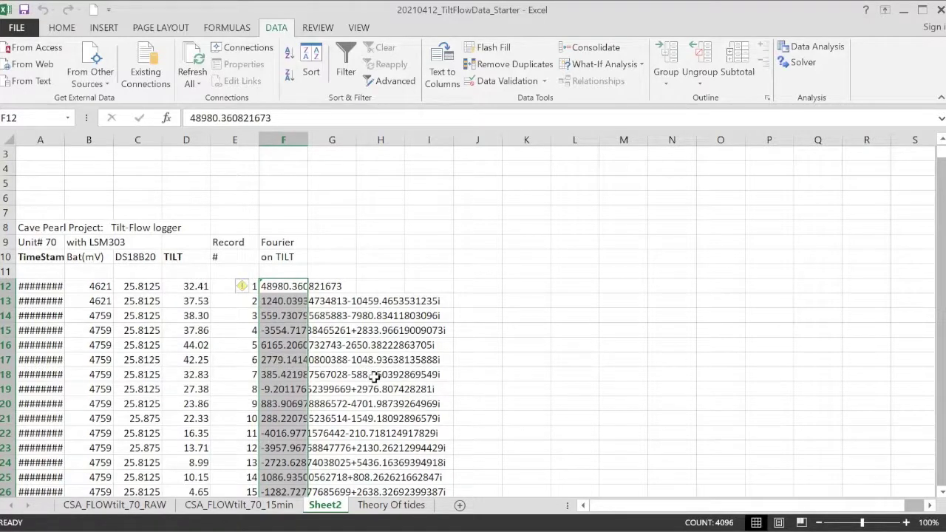
# Step: Enter 'Frequency' in G9 and 'x-Axis' in G10
pyautogui.click(335, 242)
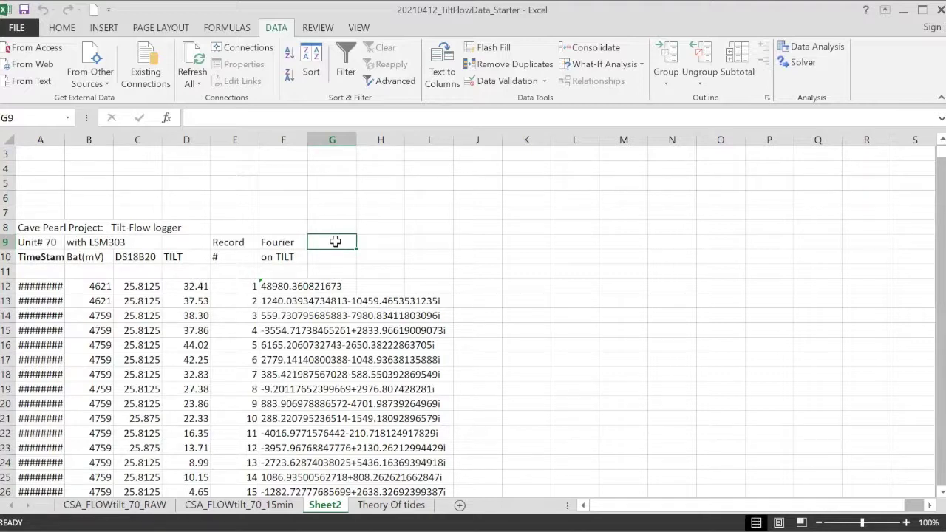
pyautogui.write('Frequency')
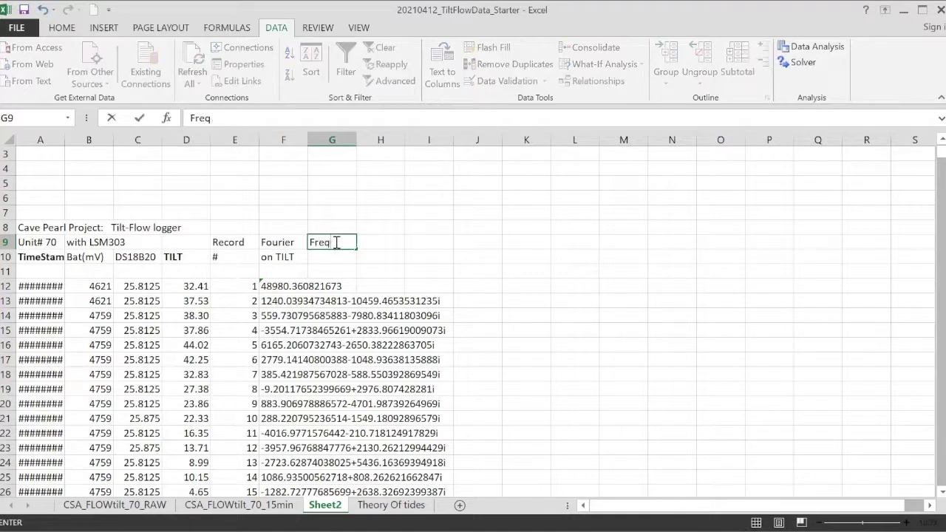
pyautogui.press('Return')
pyautogui.write('x-Axis')
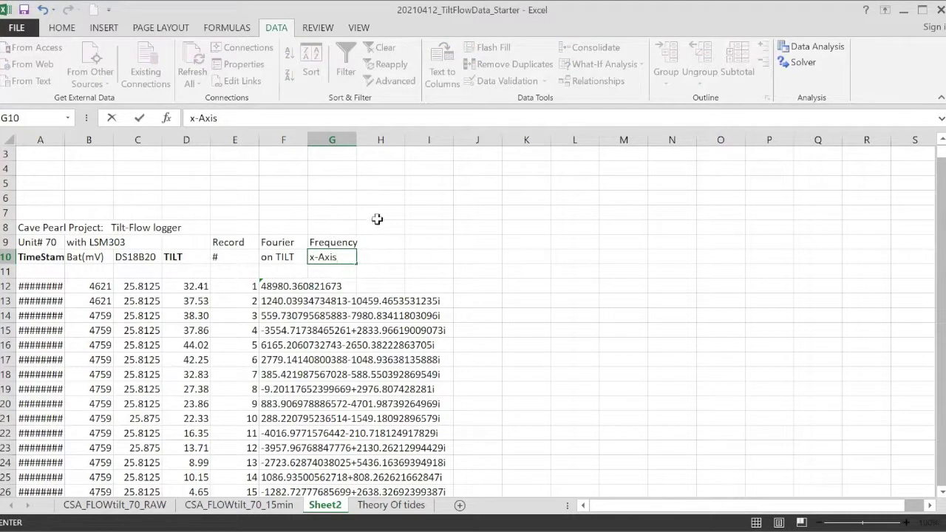
# Step: Label G3:G4 as 'Total TIME' / '(day)'
pyautogui.scroll(1, 370, 218)
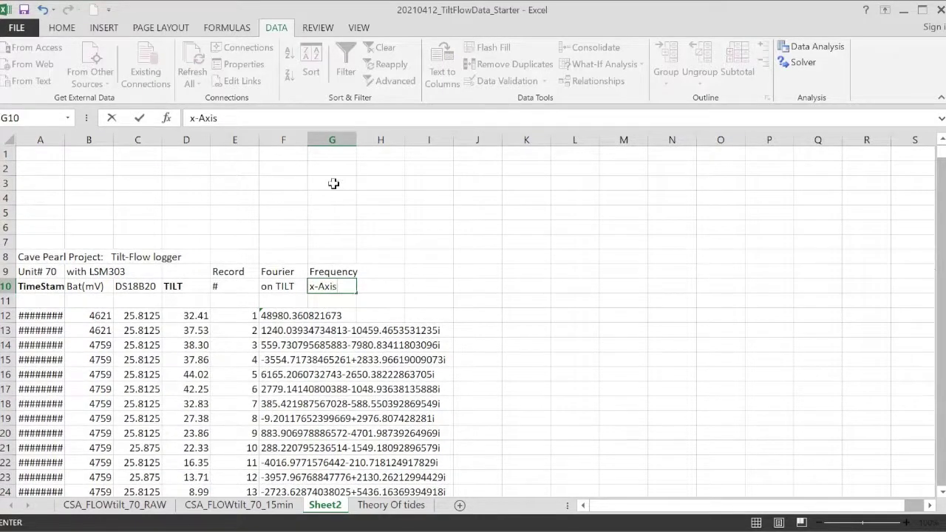
pyautogui.click(326, 183)
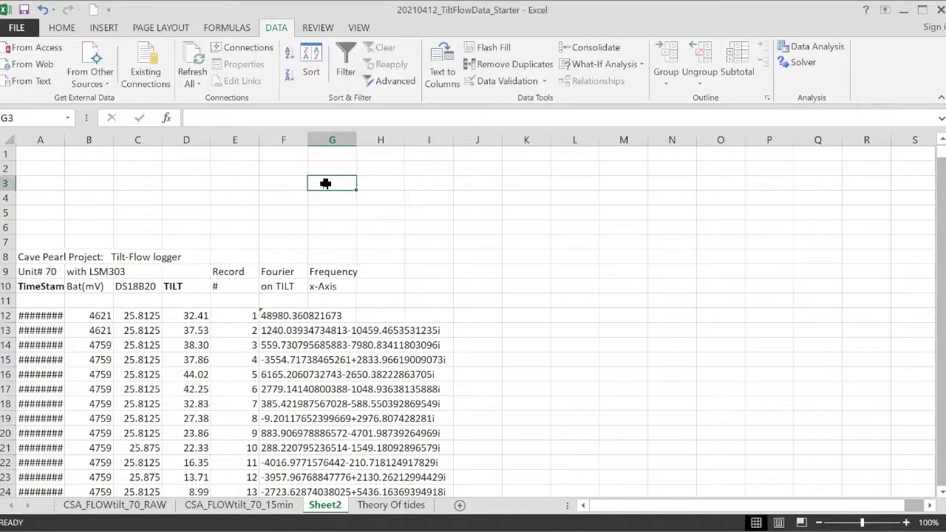
pyautogui.write('Total')
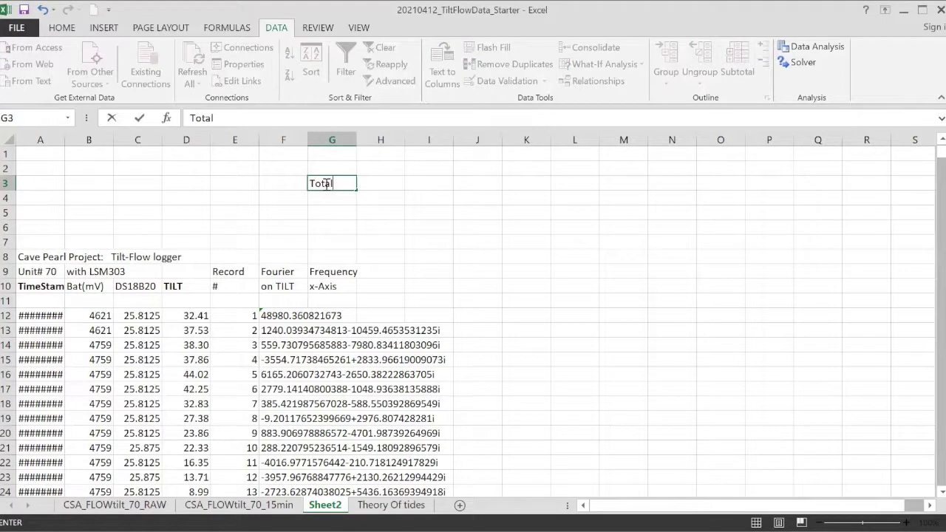
pyautogui.write(' TIME')
pyautogui.click(317, 200)
pyautogui.write('(')
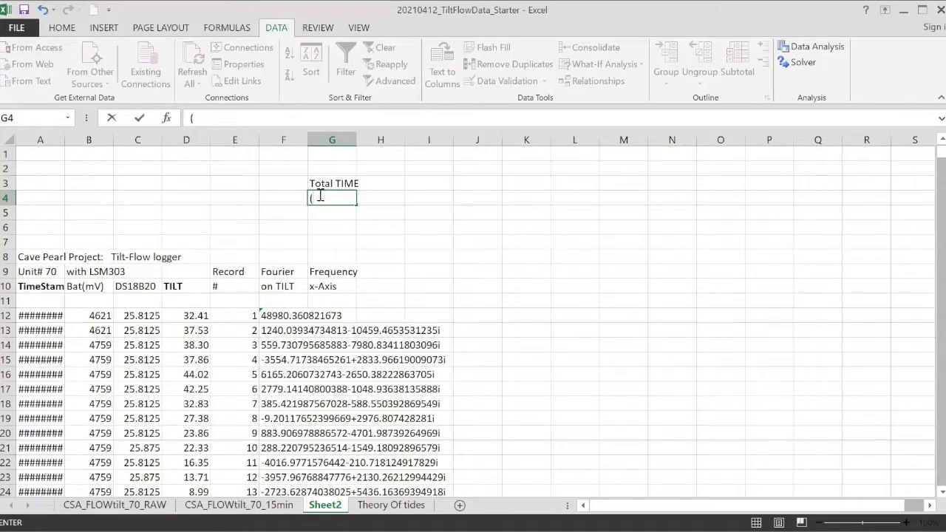
pyautogui.write('day)')
pyautogui.click(330, 212)
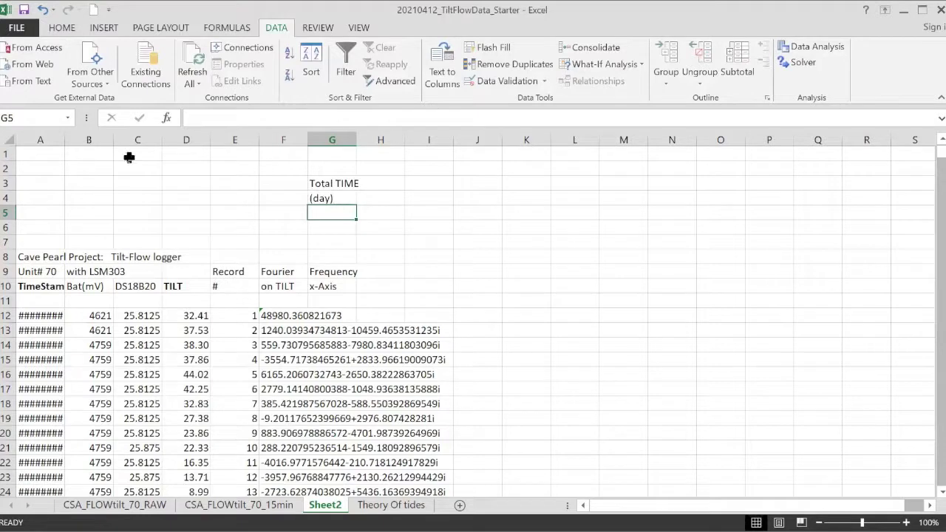
# Step: Autofit column A and enter =A4107-A12 in G5, giving 42.65625 days
pyautogui.doubleClick(62, 142)
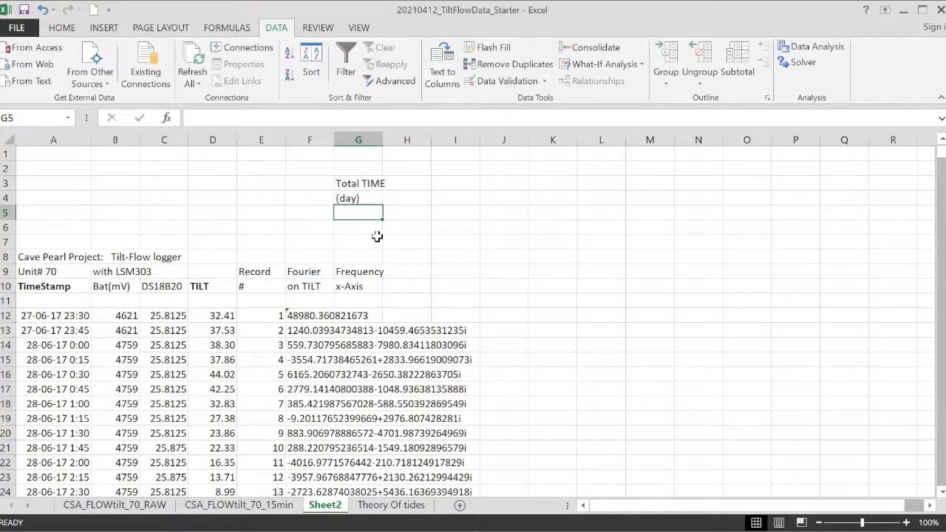
pyautogui.write('=a')
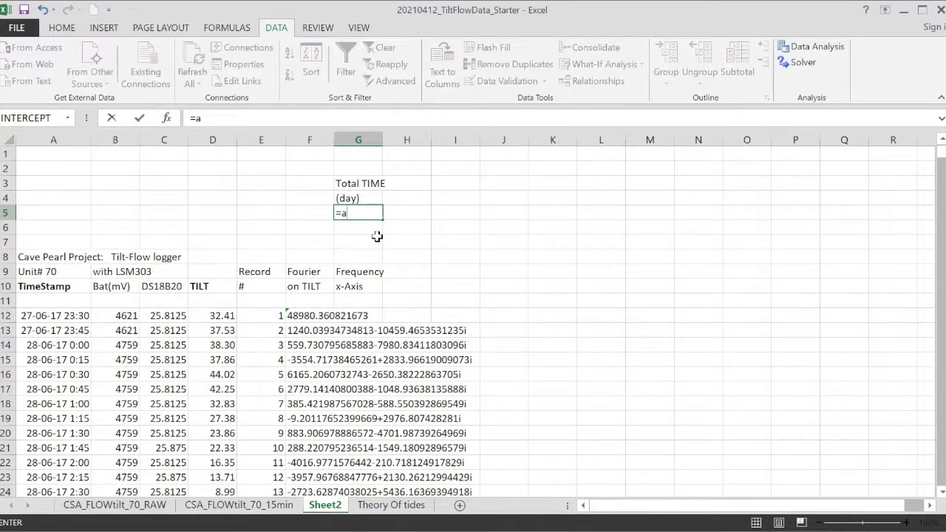
pyautogui.write('4107-a12')
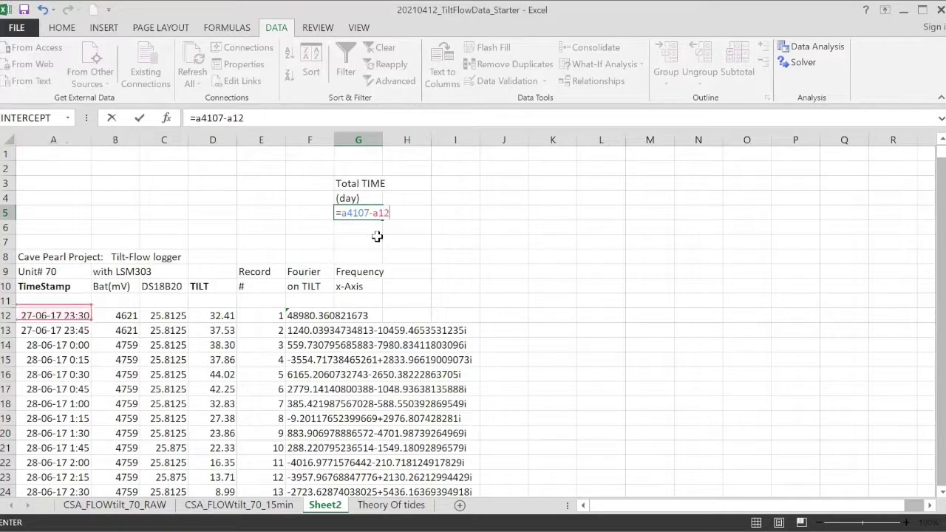
pyautogui.press('Return')
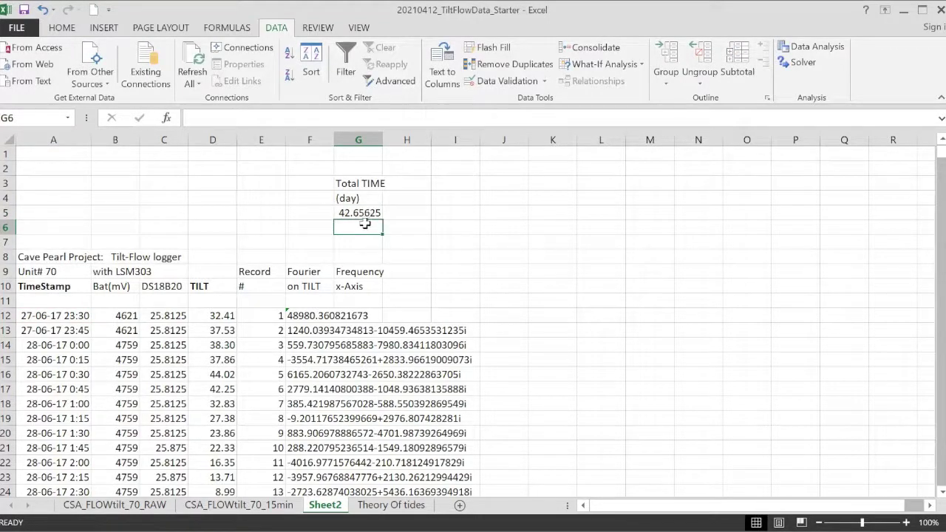
# Step: Enter =E12/$G$5 in G12 and fill it down to G4107
pyautogui.click(357, 317)
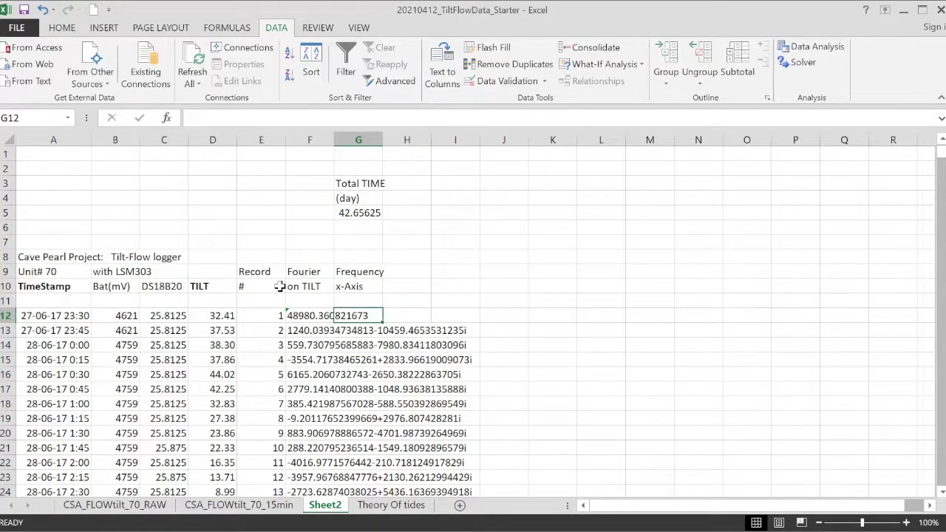
pyautogui.write('=e1')
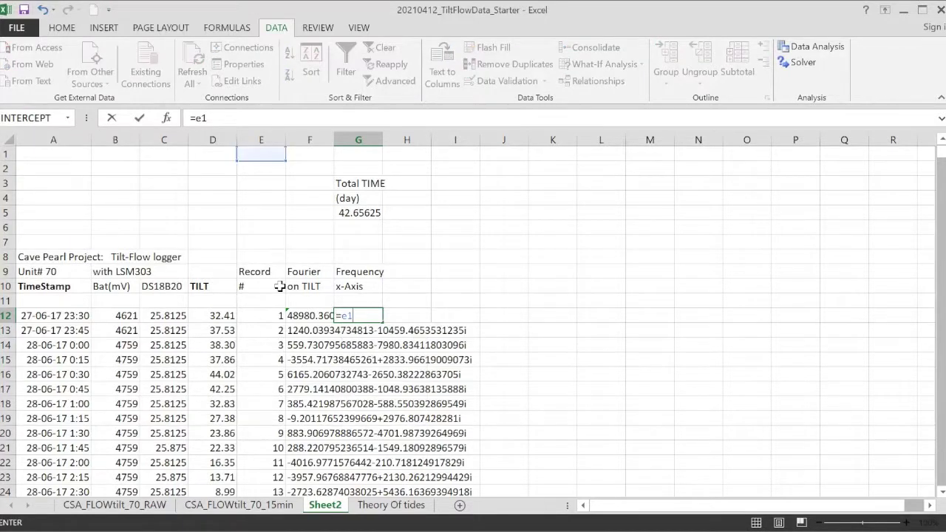
pyautogui.write('2/')
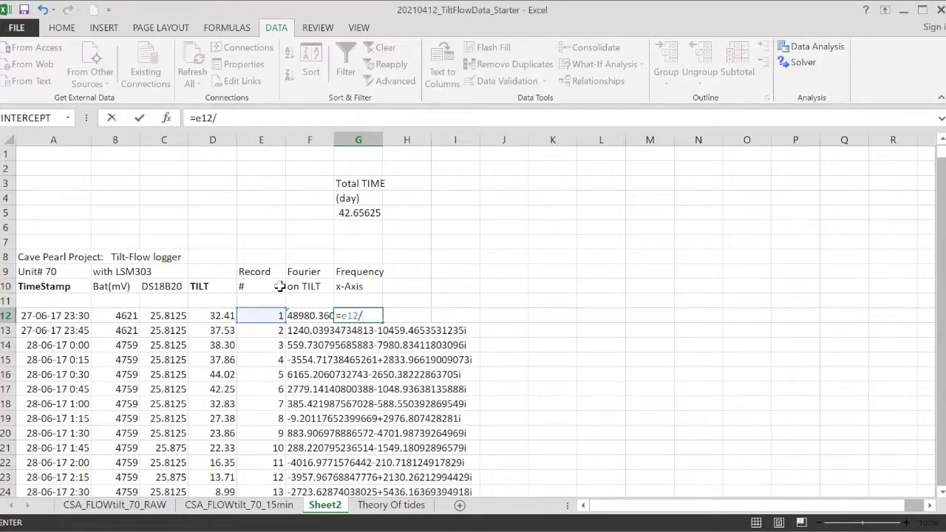
pyautogui.write('$g$5')
pyautogui.press('Return')
pyautogui.click(376, 315)
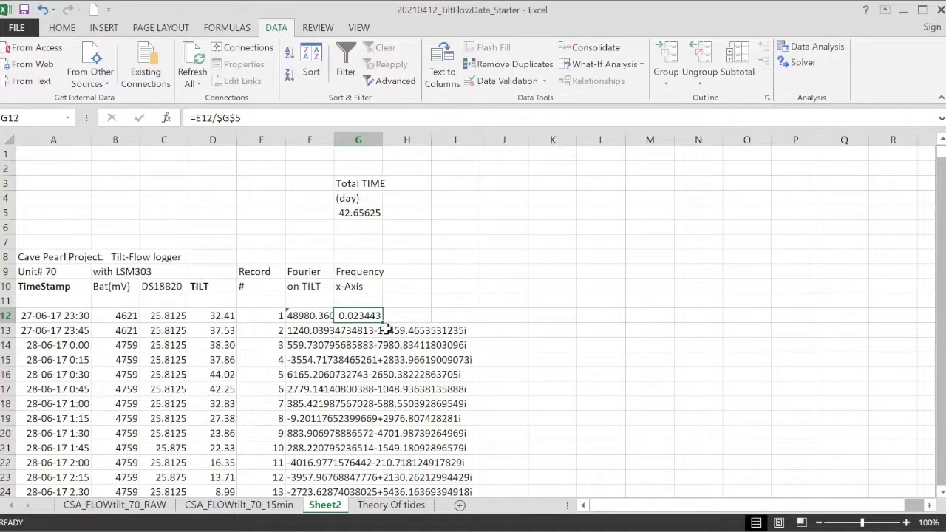
pyautogui.doubleClick(380, 320)
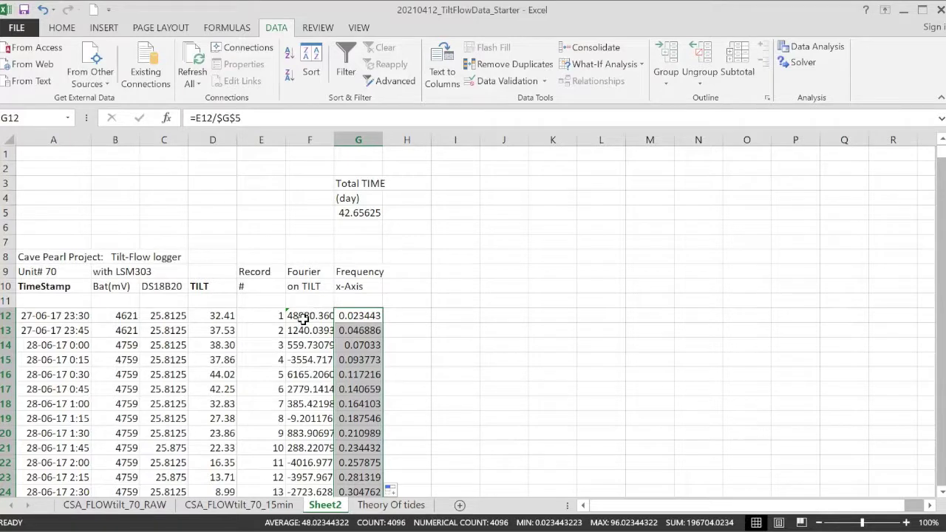
pyautogui.click(407, 270)
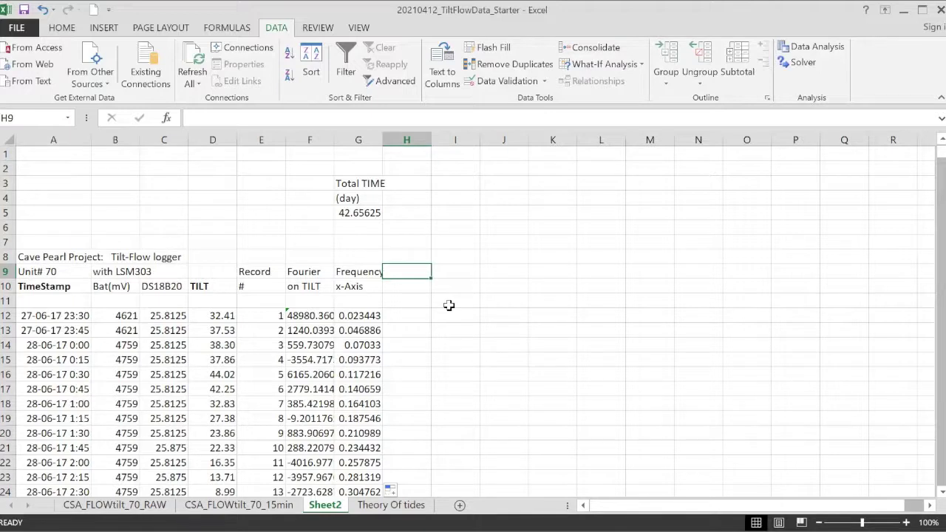
# Step: Head column H with 'IMABS*(2/4096)' in H9 and 'magnitude' in H10
pyautogui.write('IMABS')
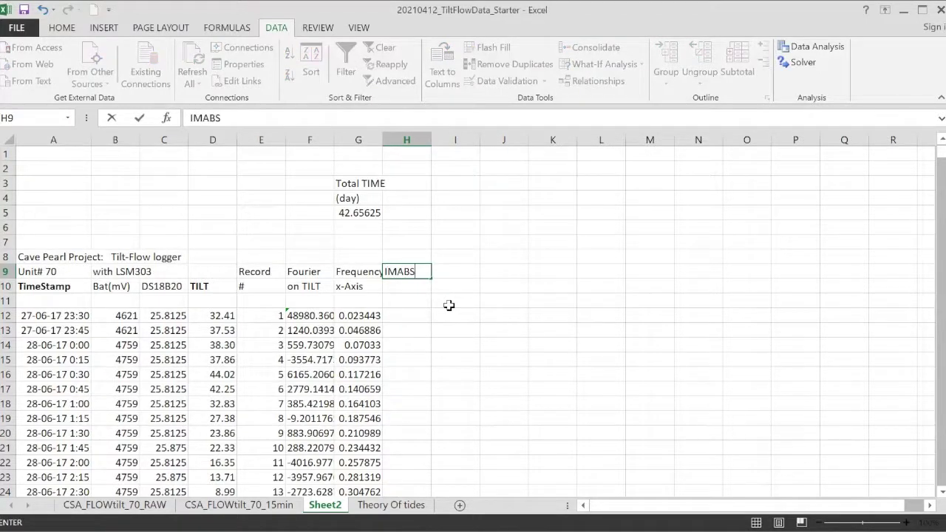
pyautogui.write('*(')
pyautogui.write('2/4096)')
pyautogui.click(396, 288)
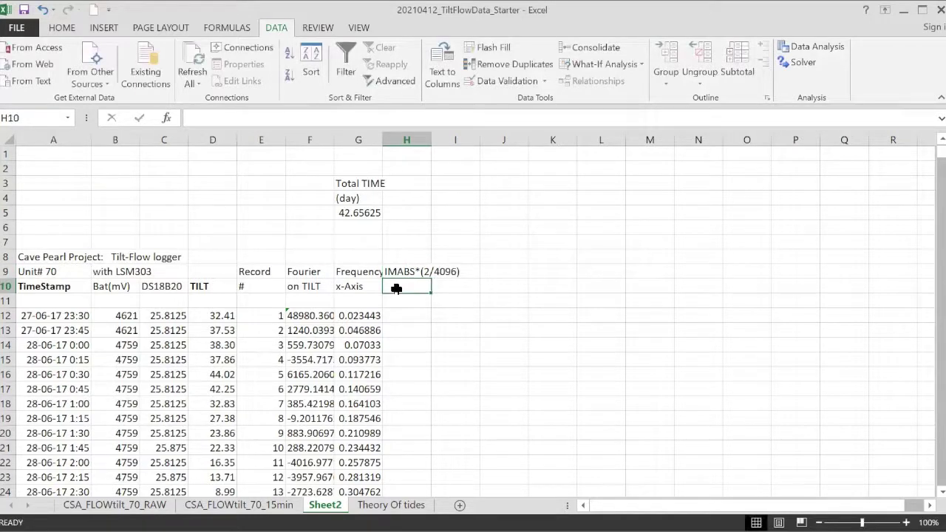
pyautogui.write('magnitude')
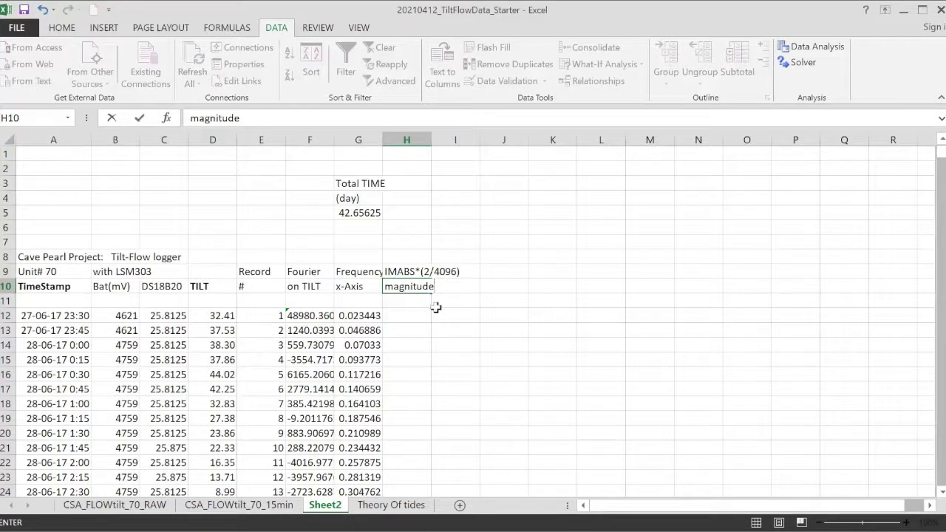
# Step: Enter =IMABS(F12)*(2/4096) in H12 and fill it down all rows
pyautogui.click(412, 316)
pyautogui.write('=')
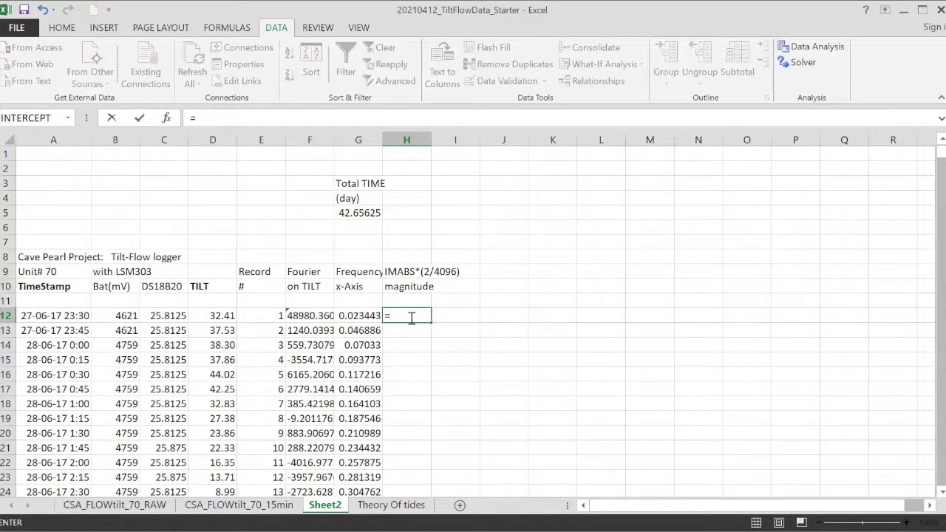
pyautogui.write('imabs(')
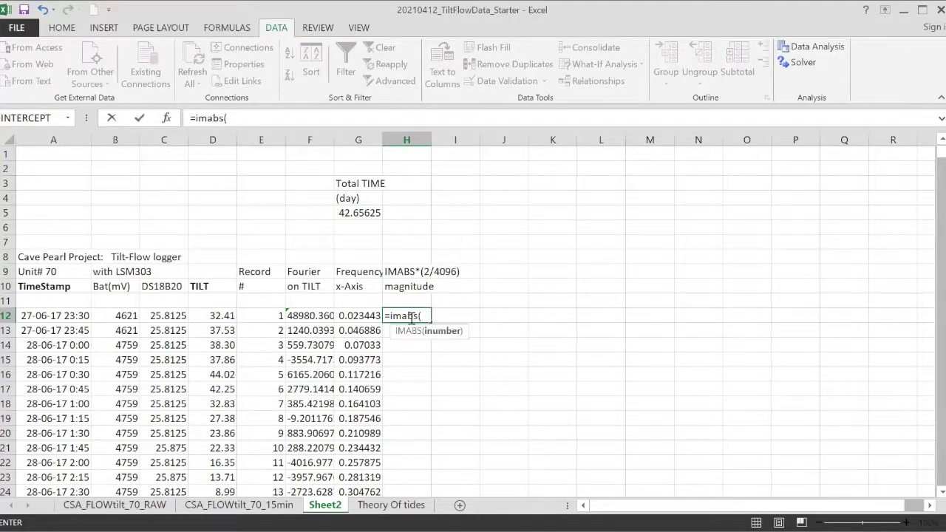
pyautogui.write('f12)*(2/4096')
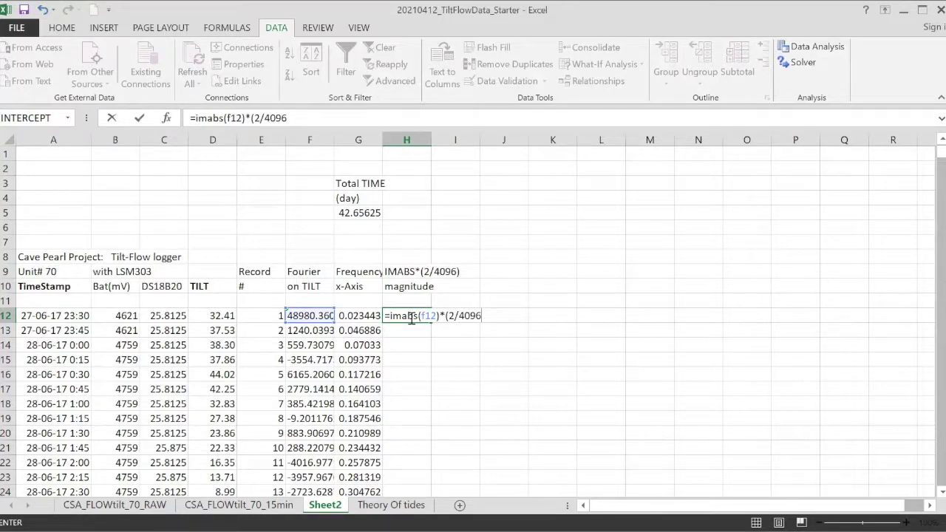
pyautogui.write(')')
pyautogui.press('Return')
pyautogui.click(411, 316)
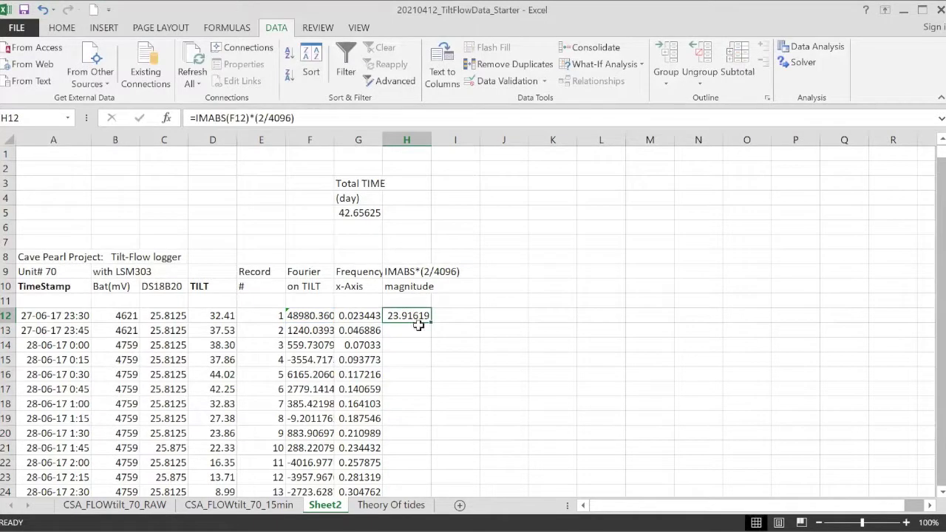
pyautogui.doubleClick(430, 323)
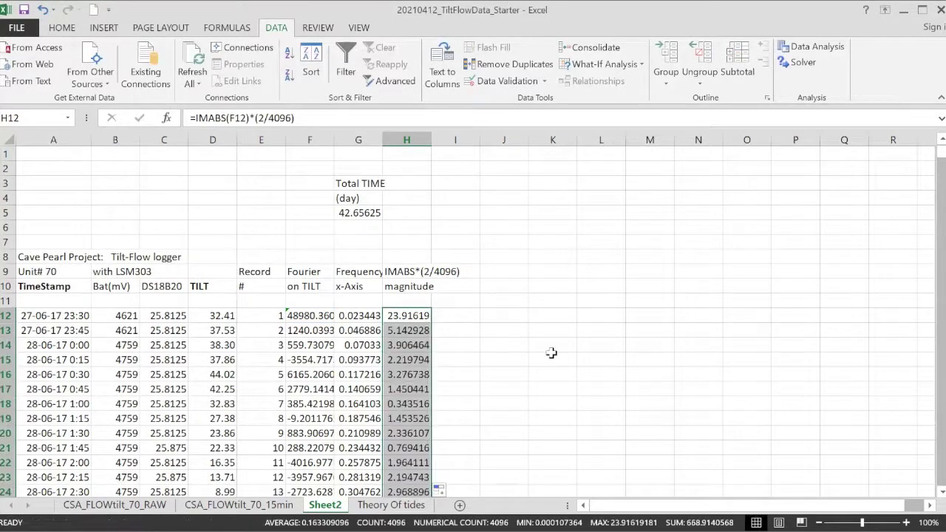
pyautogui.click(358, 315)
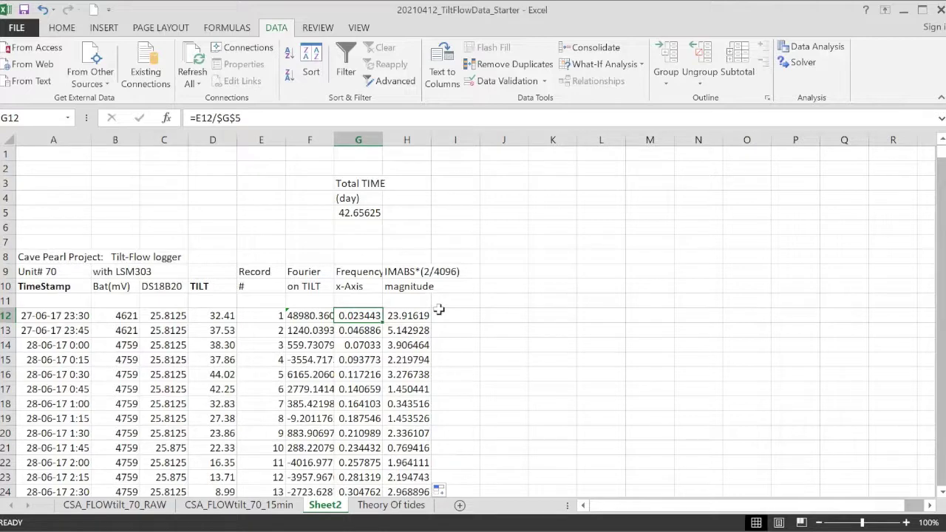
# Step: Plot G12:H4107 as a scatter chart with straight lines and move it right of the data
pyautogui.hotkey('shift', 'Right')
pyautogui.hotkey('ctrl', 'shift', 'Down')
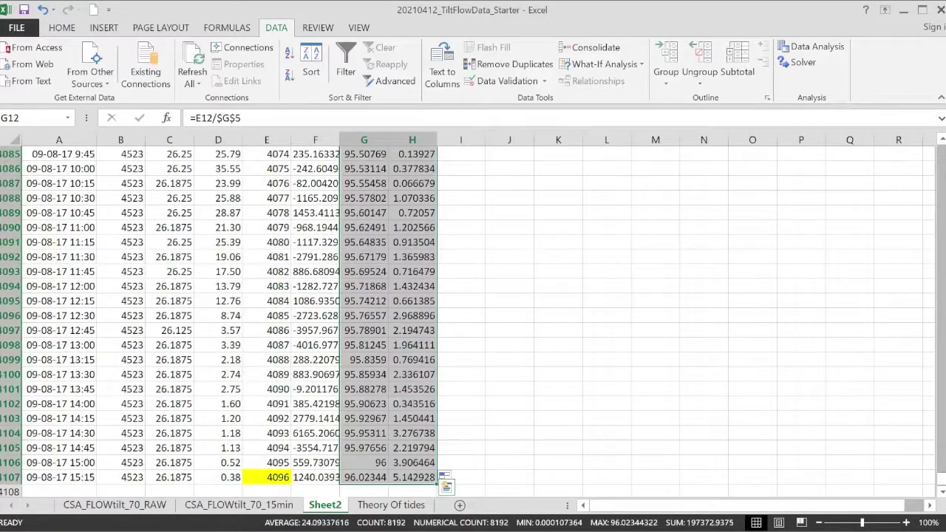
pyautogui.hotkey('ctrl', 'BackSpace')
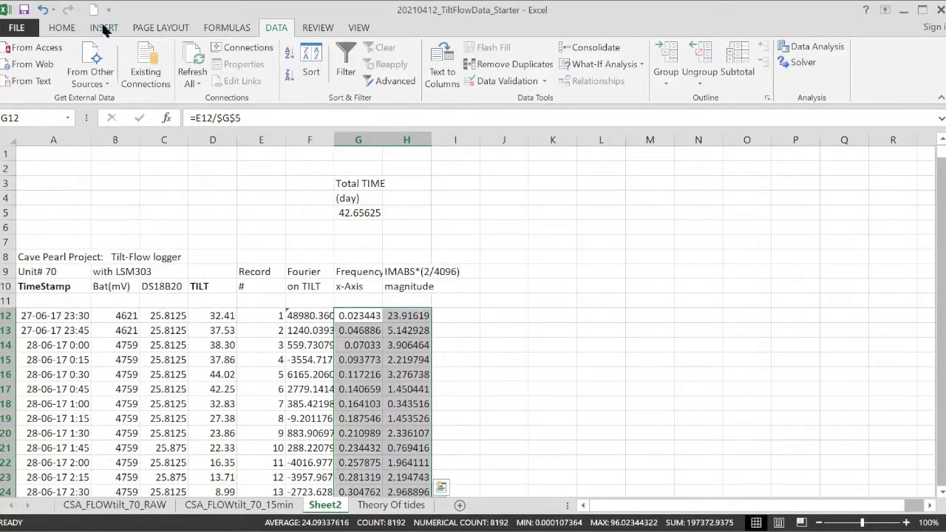
pyautogui.click(105, 28)
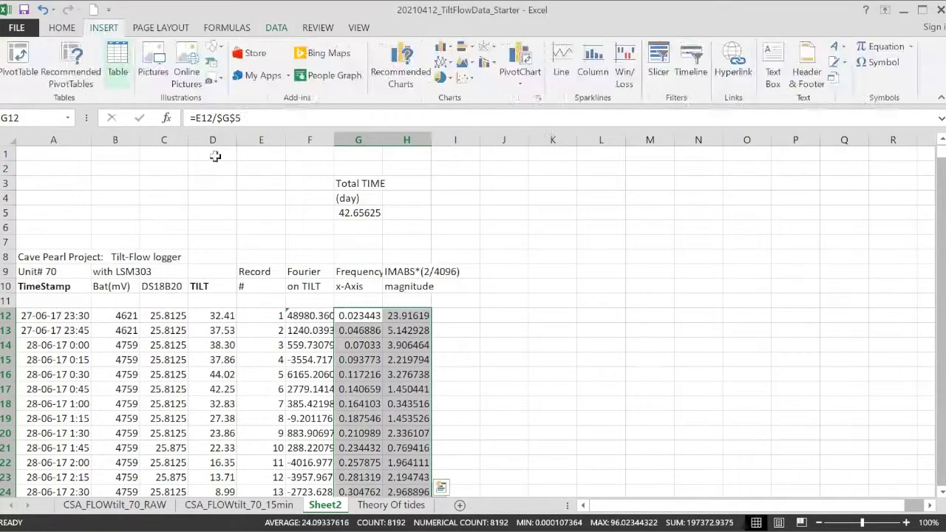
pyautogui.click(464, 76)
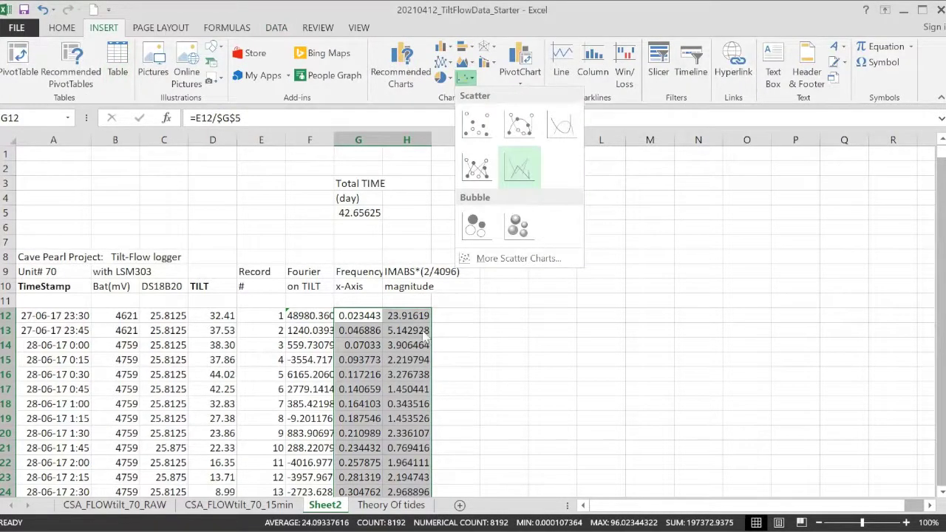
pyautogui.click(521, 170)
pyautogui.moveTo(386, 236)
pyautogui.mouseDown()
pyautogui.moveTo(640, 211)
pyautogui.moveTo(577, 201)
pyautogui.mouseUp()
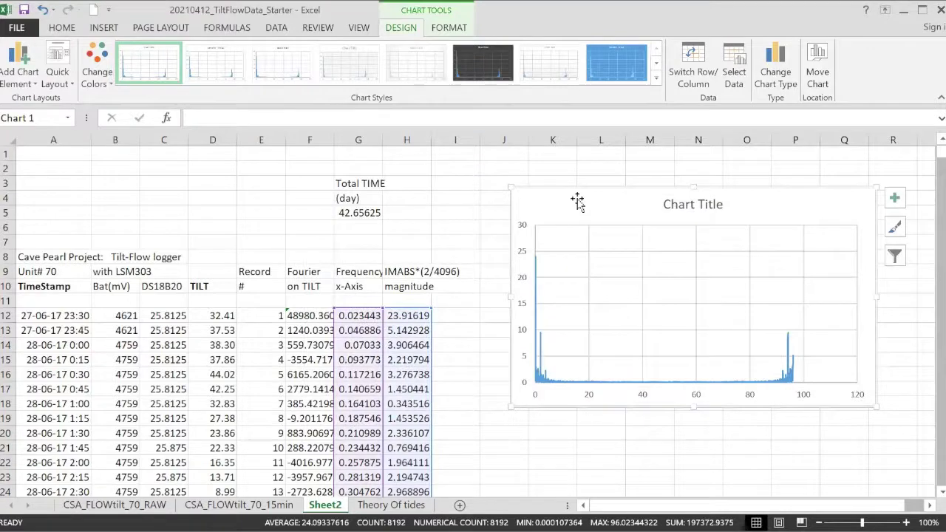
# Step: Retitle the chart '15min = 96 samples per day'
pyautogui.click(671, 207)
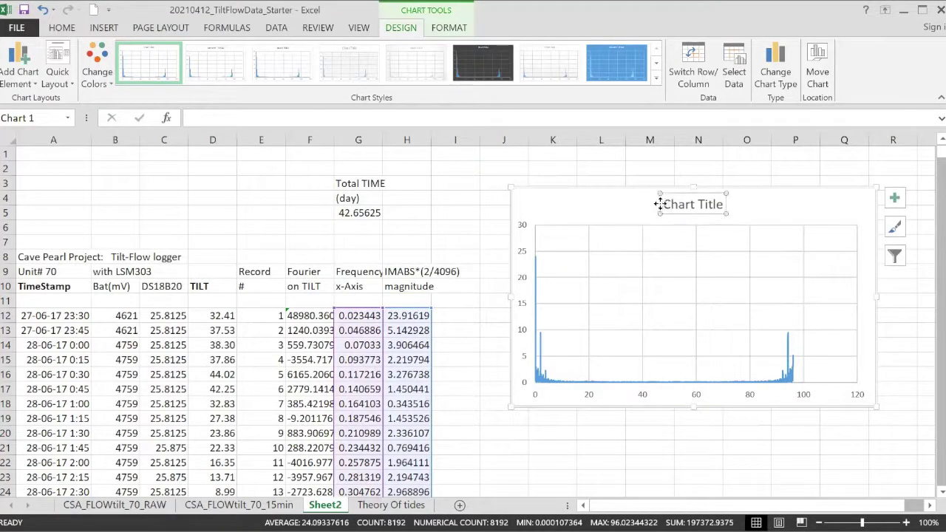
pyautogui.moveTo(663, 205); pyautogui.dragTo(739, 204)
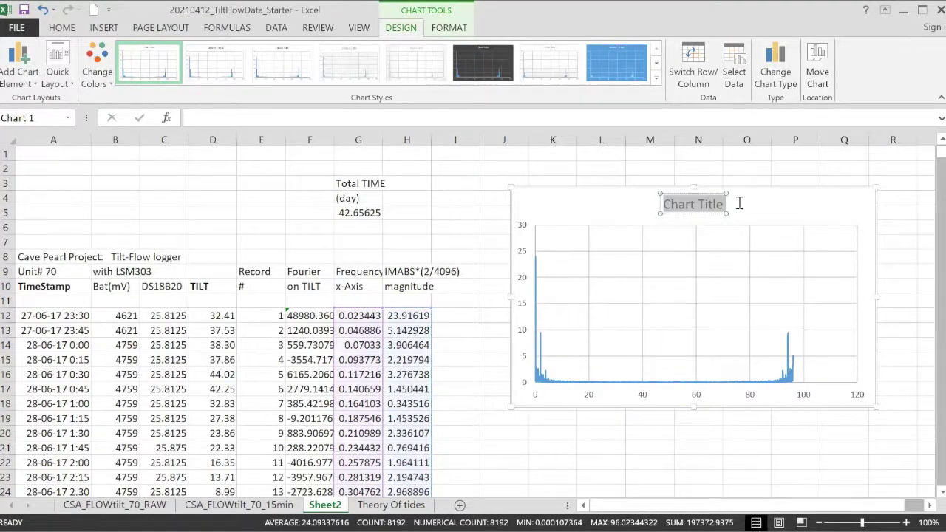
pyautogui.write('15min =')
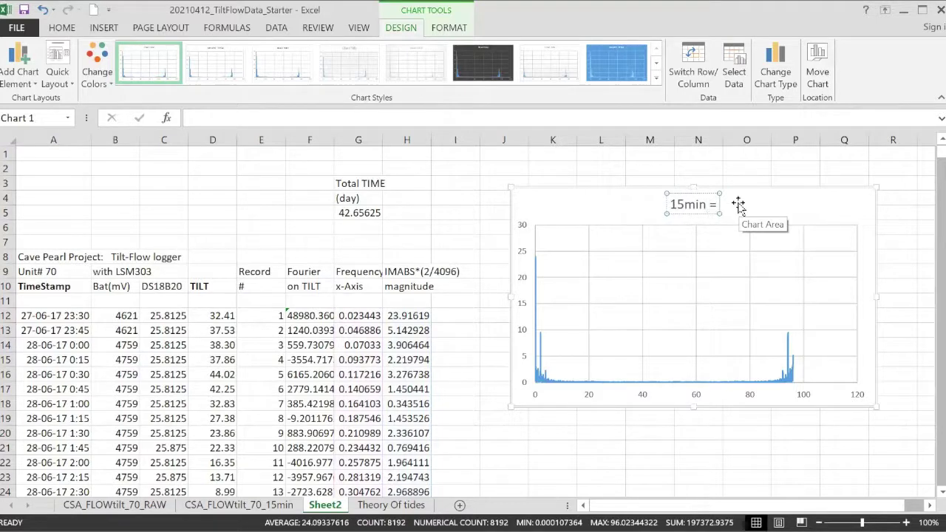
pyautogui.write(' 96 samples per day')
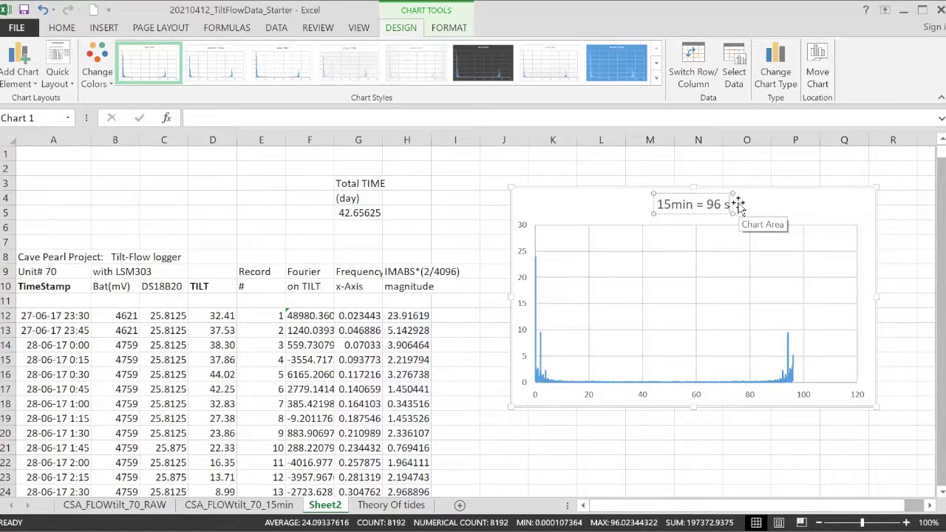
pyautogui.click(473, 196)
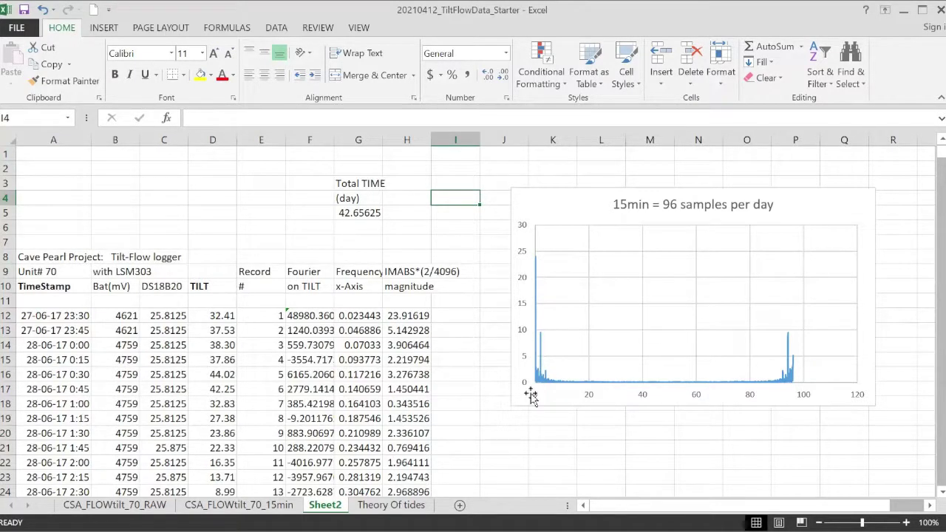
# Step: Set the spectrum chart's vertical axis maximum bound to 20 and reposition the chart over the columns
pyautogui.rightClick(523, 332)
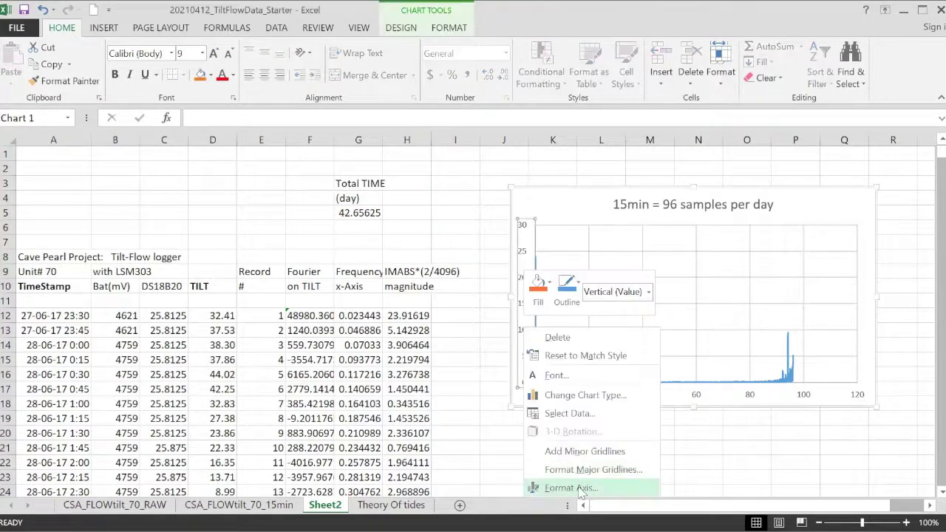
pyautogui.click(570, 488)
pyautogui.moveTo(580, 204); pyautogui.dragTo(436, 200)
pyautogui.click(436, 199)
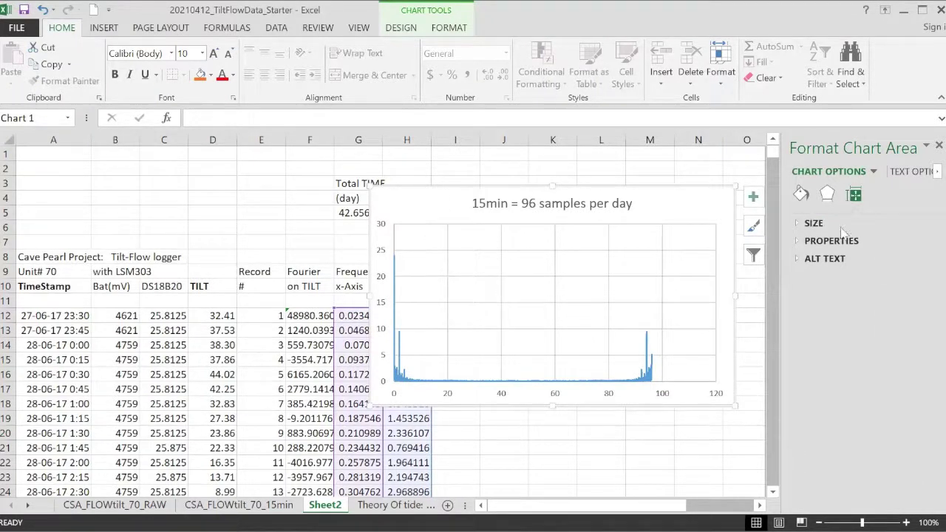
pyautogui.click(386, 285)
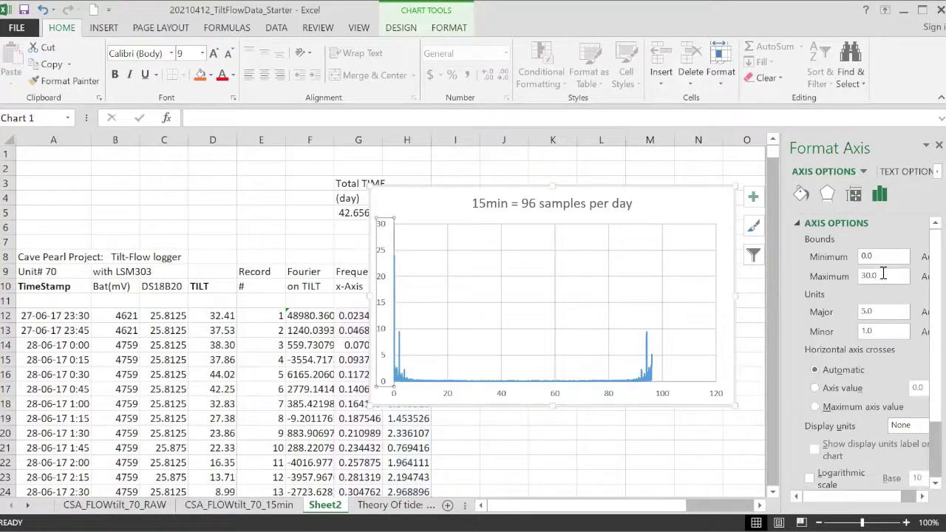
pyautogui.doubleClick(883, 275)
pyautogui.write('20')
pyautogui.press('Return')
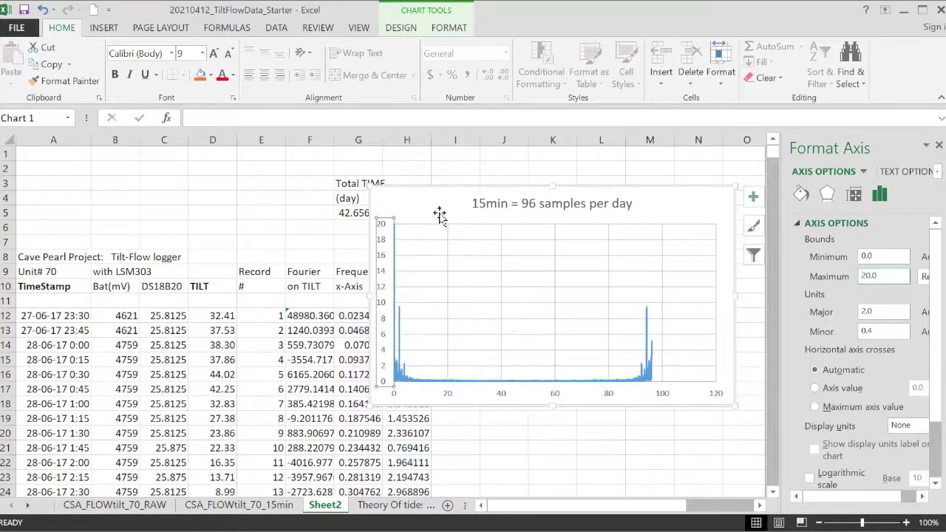
pyautogui.moveTo(427, 209)
pyautogui.mouseDown()
pyautogui.moveTo(466, 207)
pyautogui.moveTo(441, 213)
pyautogui.mouseUp()
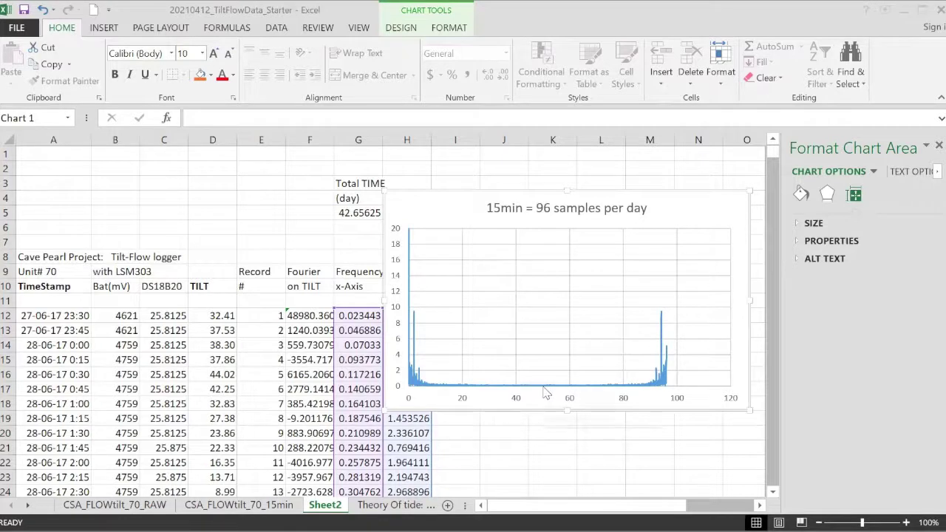
pyautogui.moveTo(544, 392)
# Step: Set the horizontal axis maximum to 4 cycles per day and shift the chart
pyautogui.rightClick(520, 401)
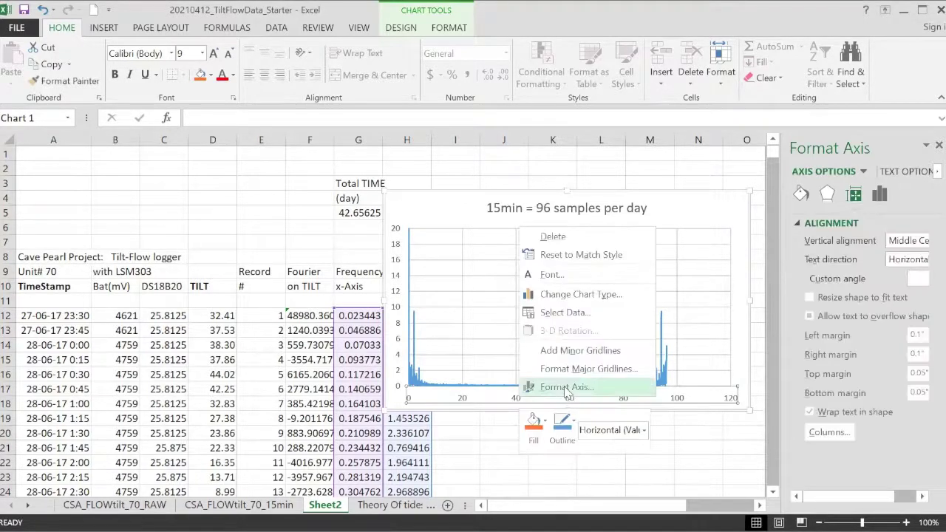
pyautogui.click(567, 387)
pyautogui.doubleClick(861, 276)
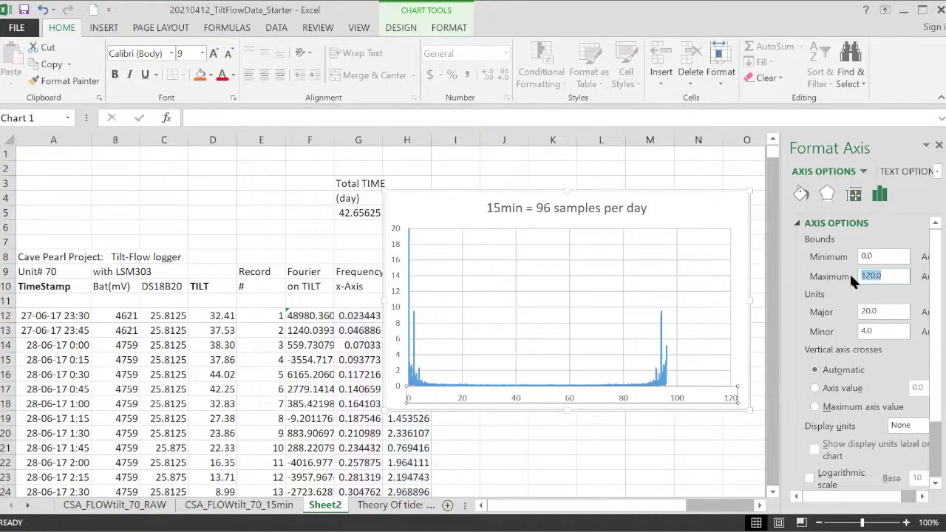
pyautogui.write('6')
pyautogui.press('Return')
pyautogui.write('4')
pyautogui.press('Return')
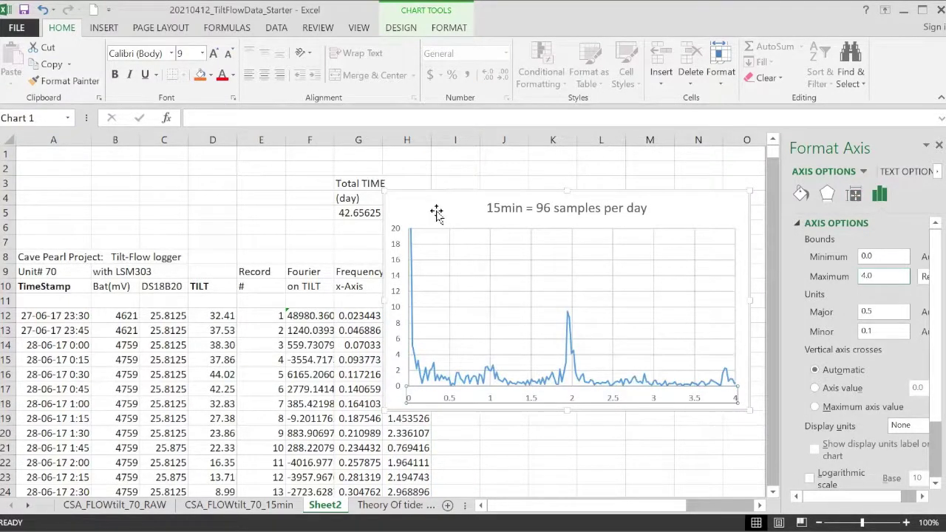
pyautogui.moveTo(437, 211); pyautogui.dragTo(428, 257)
pyautogui.moveTo(432, 192); pyautogui.dragTo(425, 211)
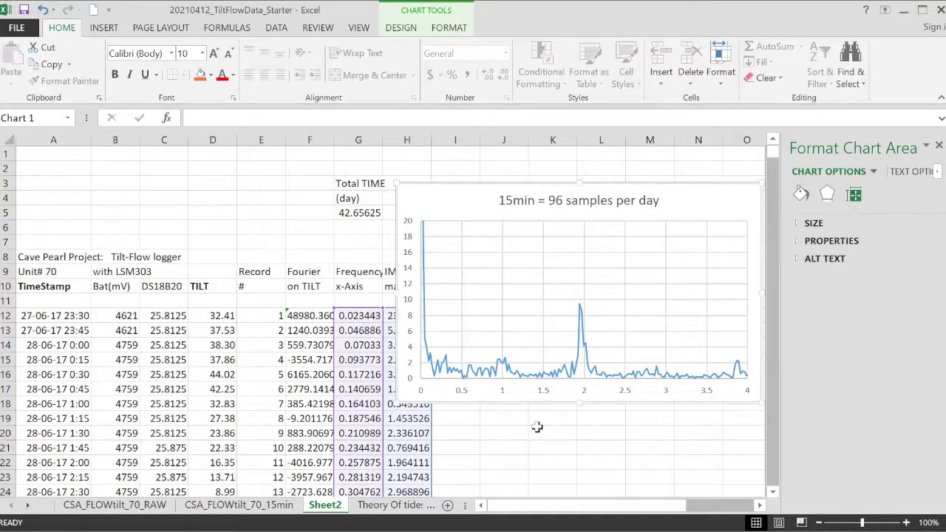
# Step: Set the vertical axis maximum to 12 and nudge the chart into place
pyautogui.rightClick(411, 300)
pyautogui.click(458, 459)
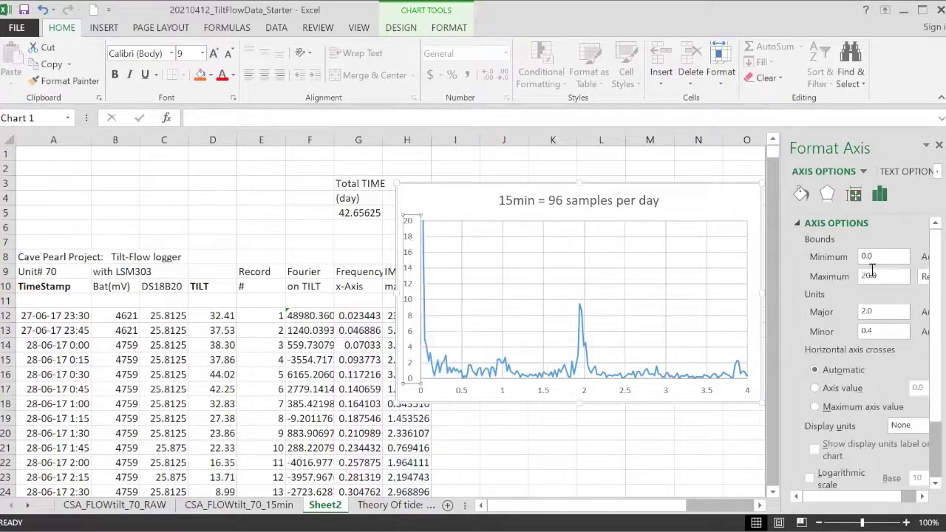
pyautogui.doubleClick(883, 276)
pyautogui.write('12')
pyautogui.press('Return')
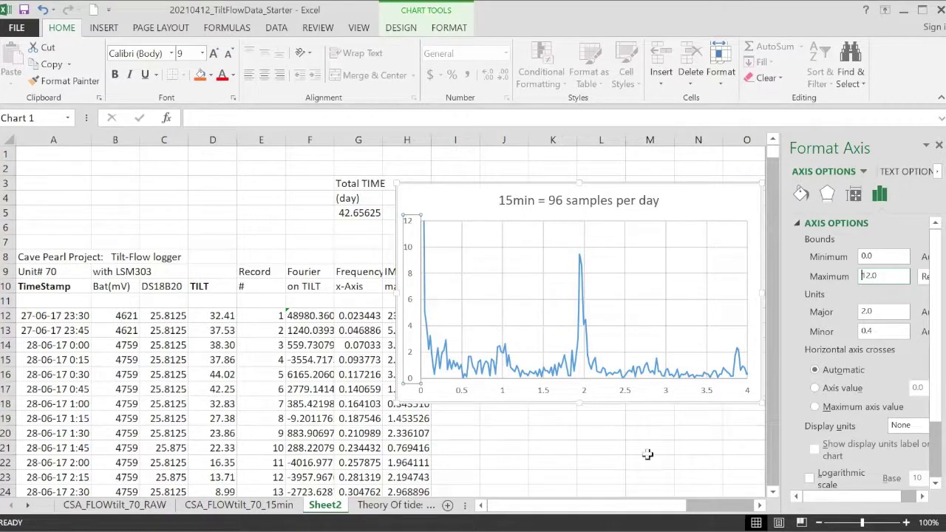
pyautogui.moveTo(439, 201); pyautogui.dragTo(464, 209)
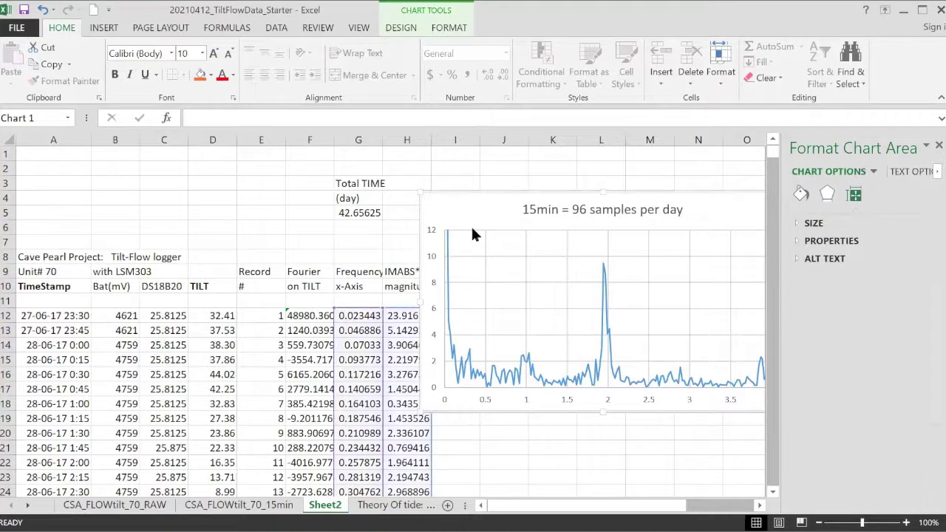
pyautogui.moveTo(465, 207); pyautogui.dragTo(461, 210)
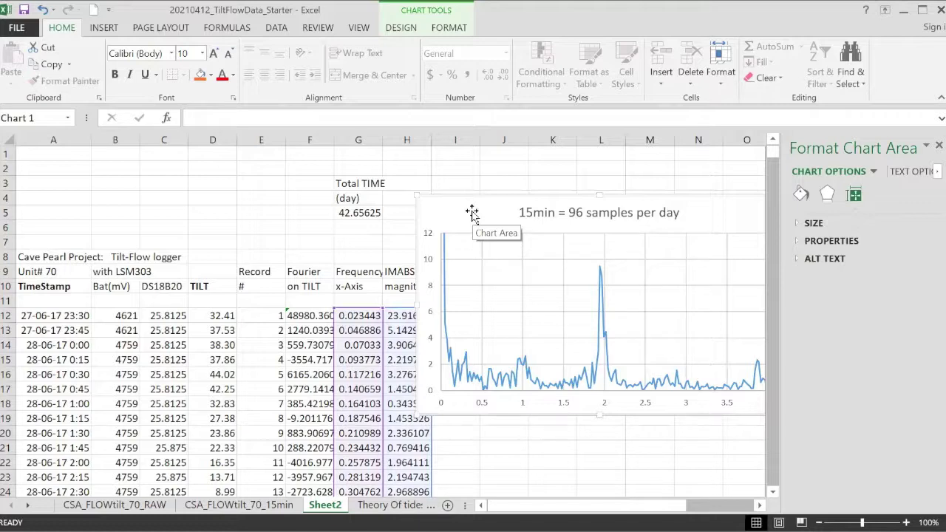
# Step: Copy the frequency resolution note I1:O1 from Theory Of tides into Sheet2 cell A1
pyautogui.click(396, 505)
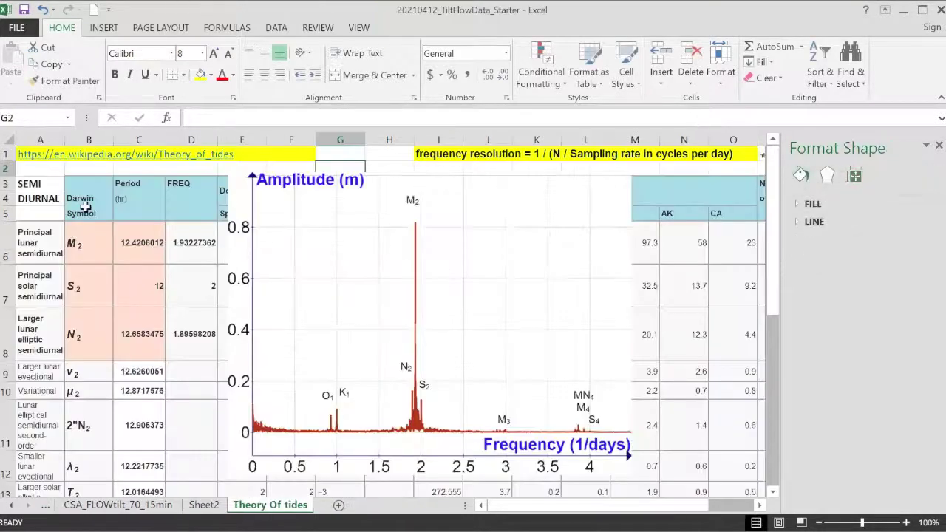
pyautogui.moveTo(427, 154); pyautogui.dragTo(736, 152)
pyautogui.hotkey('ctrl', 'c')
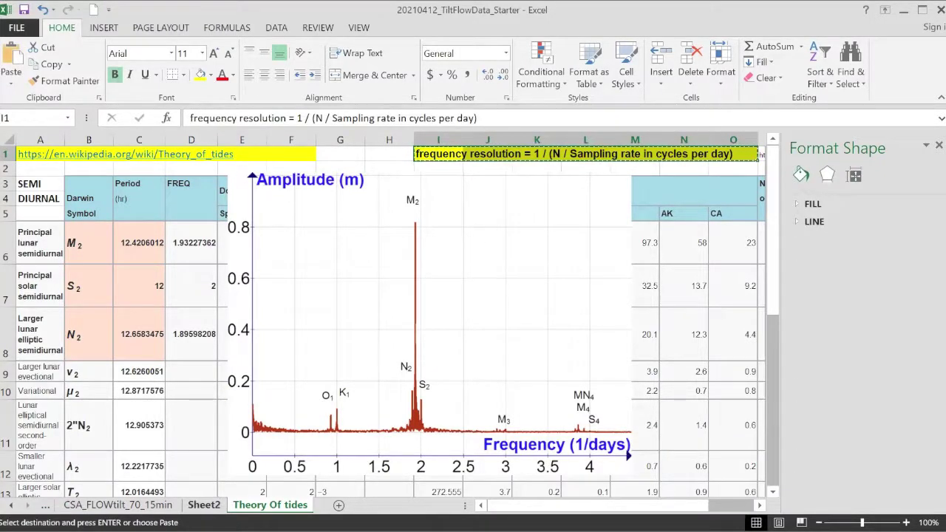
pyautogui.click(204, 505)
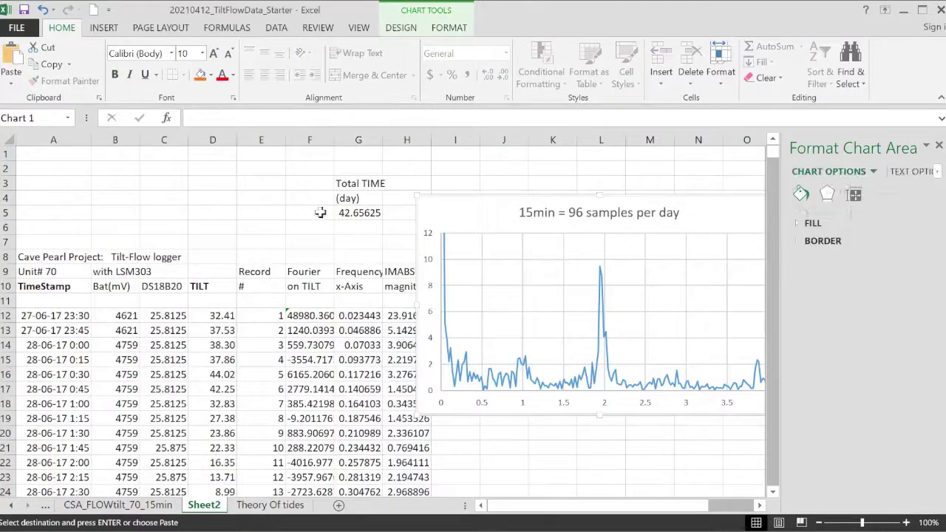
pyautogui.click(67, 156)
pyautogui.hotkey('ctrl', 'v')
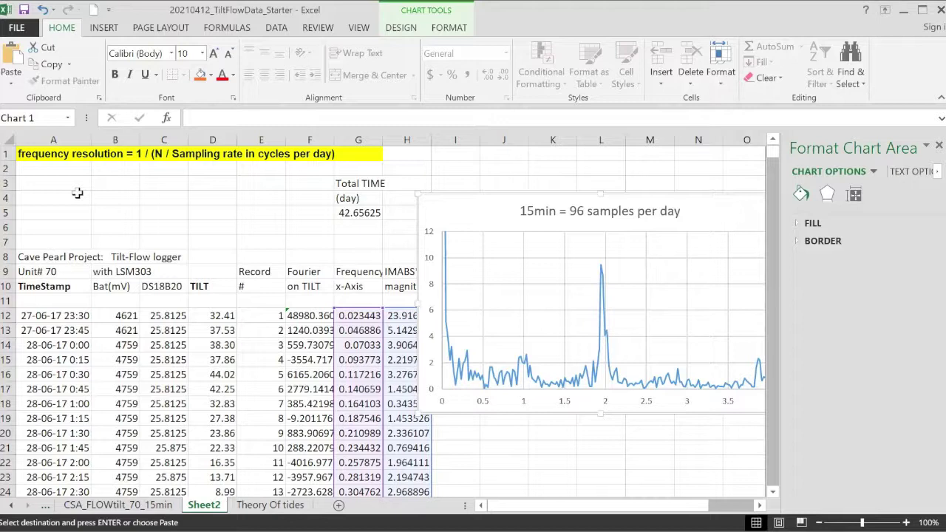
# Step: Enter =1/(4096/96) in B3 for the 96 samples/day resolution
pyautogui.click(103, 185)
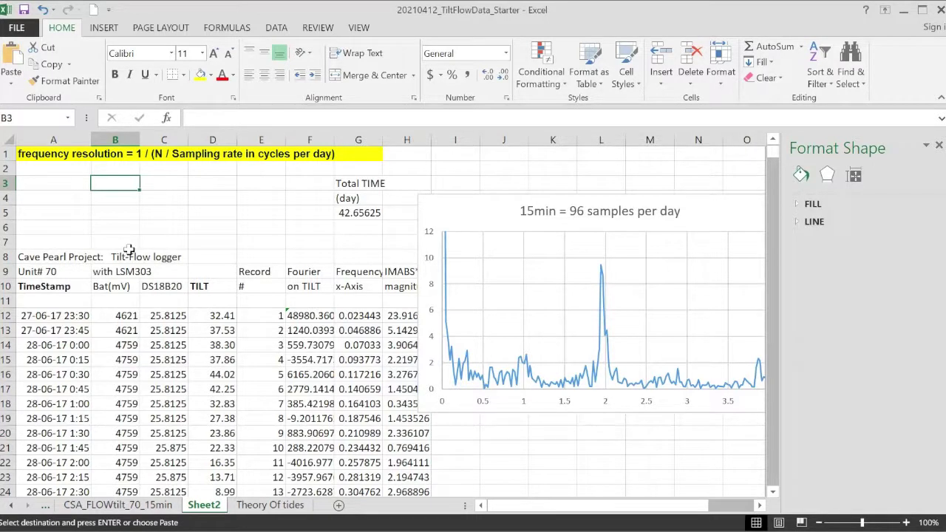
pyautogui.write('=')
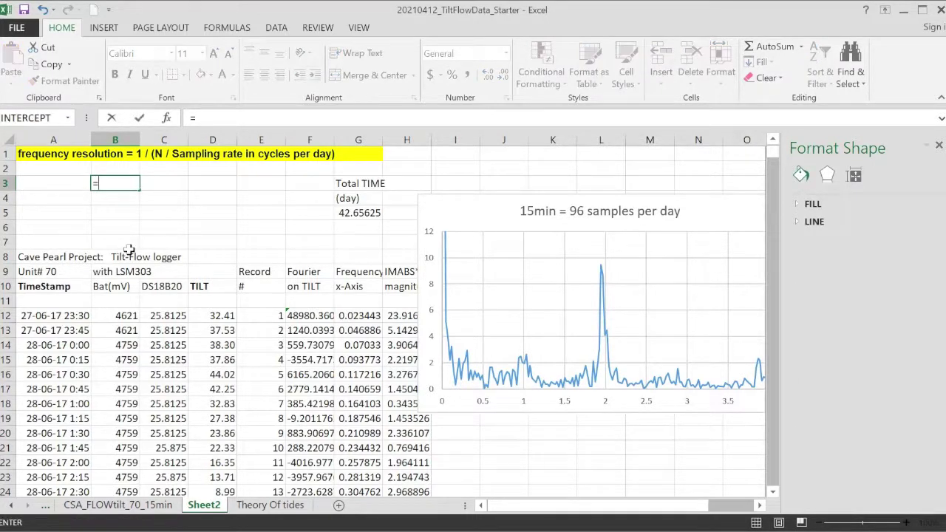
pyautogui.write('1/(409')
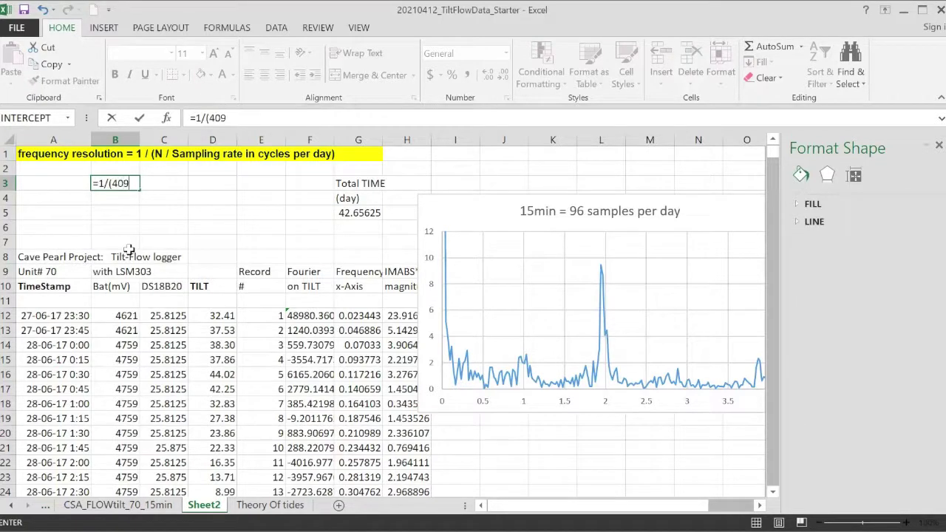
pyautogui.write('6/96)')
pyautogui.press('Return')
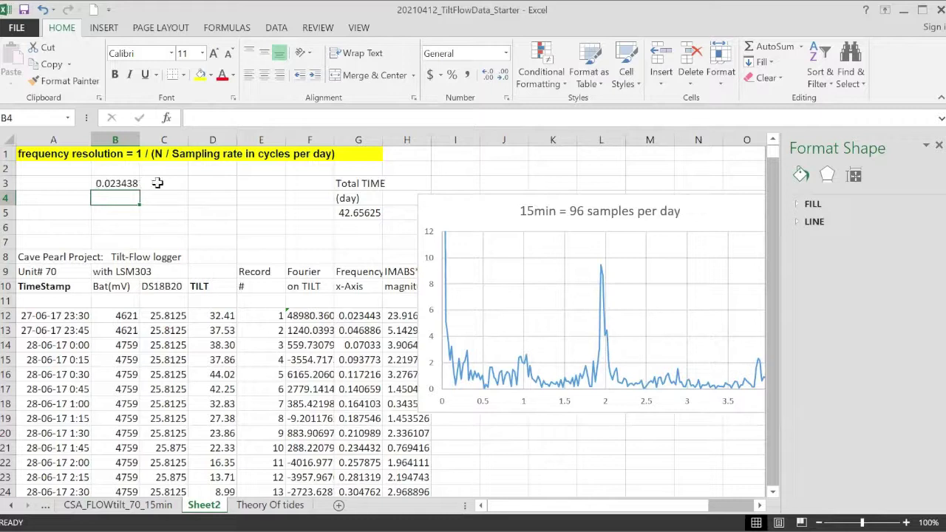
# Step: Copy B3's formula to D3 and change it to =1/(4096/24), giving 0.005859
pyautogui.click(121, 184)
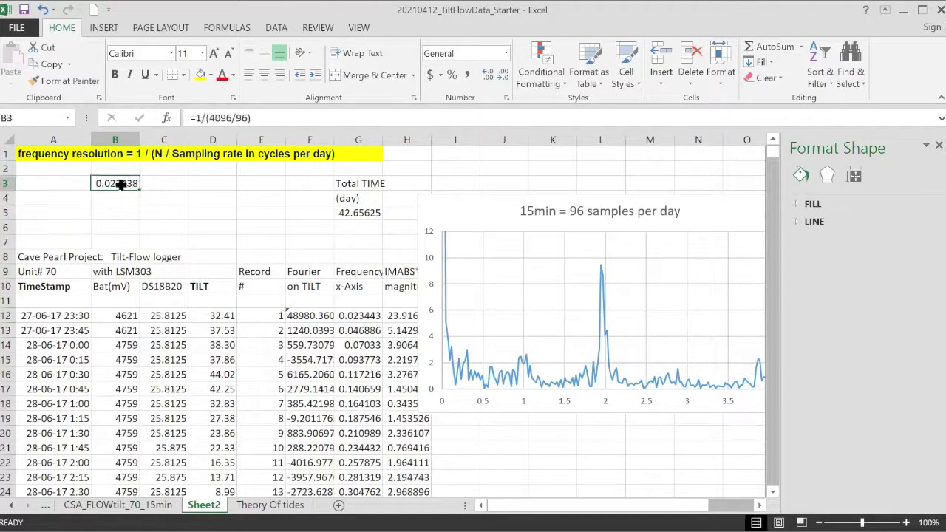
pyautogui.hotkey('ctrl', 'c')
pyautogui.click(216, 184)
pyautogui.hotkey('ctrl', 'v')
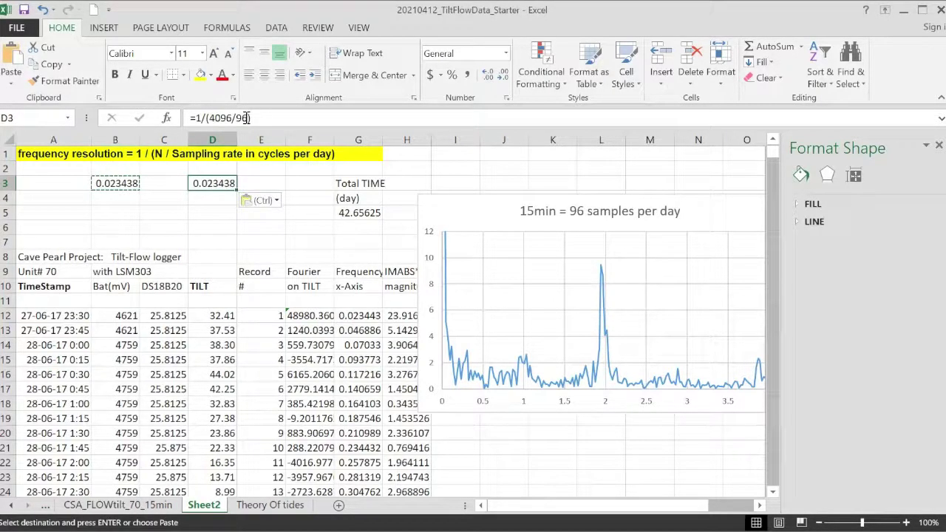
pyautogui.press('F2')
pyautogui.press('BackSpace')
pyautogui.press('BackSpace')
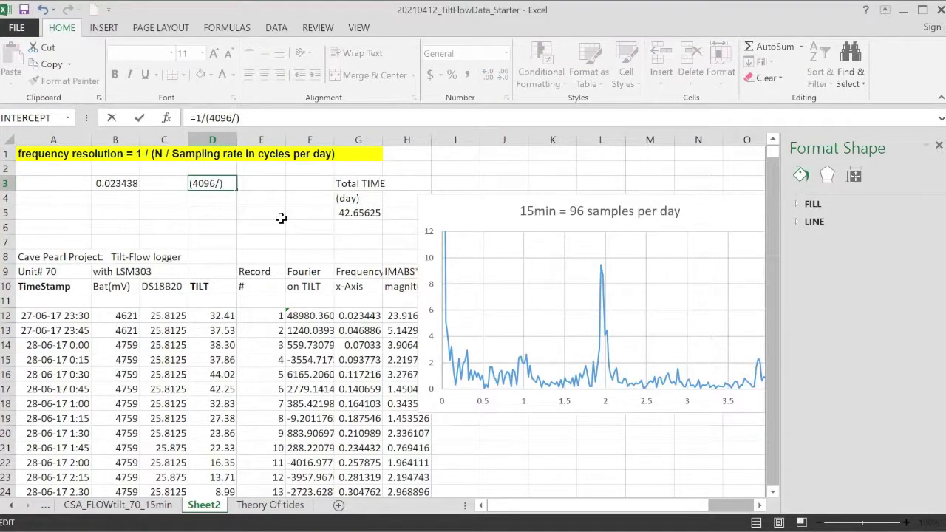
pyautogui.write('24')
pyautogui.press('Return')
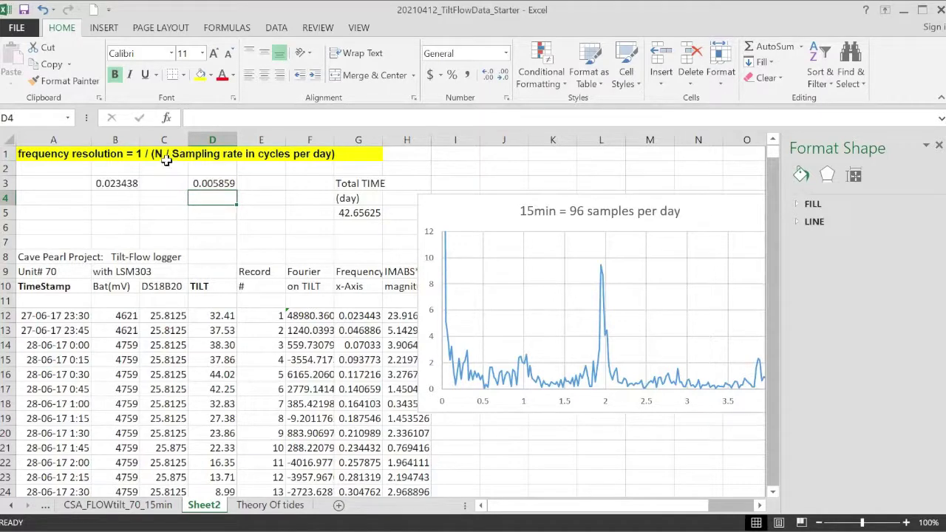
pyautogui.click(254, 212)
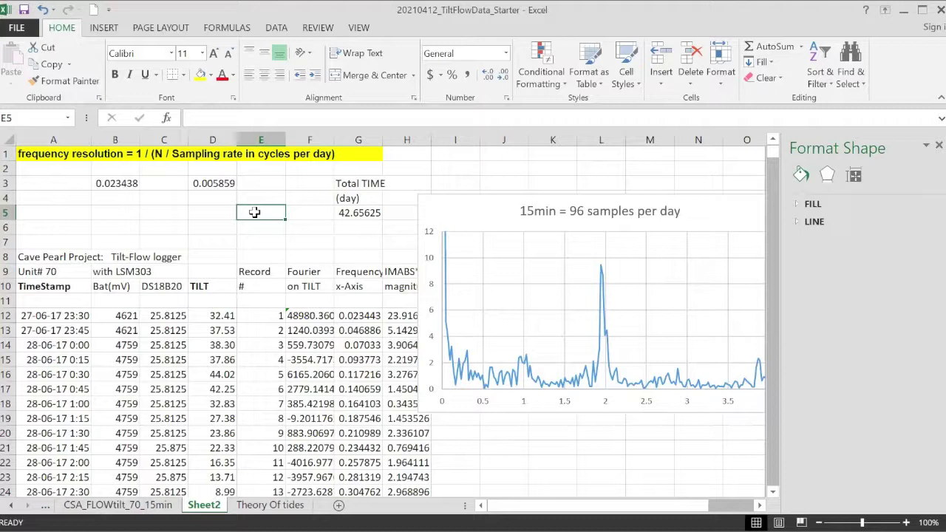
# Step: Create a copy of the CSA_FLOWtilt_70_RAW sheet
pyautogui.click(46, 505)
pyautogui.click(45, 505)
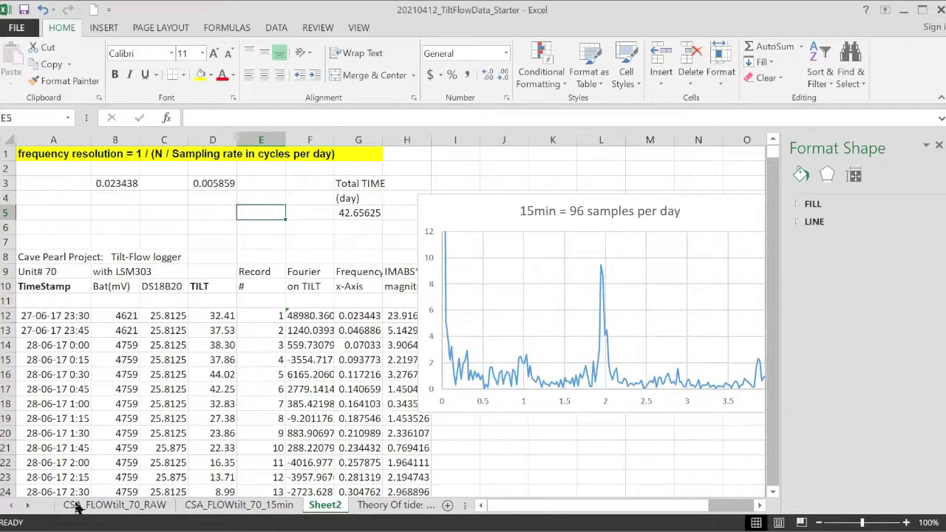
pyautogui.click(103, 504)
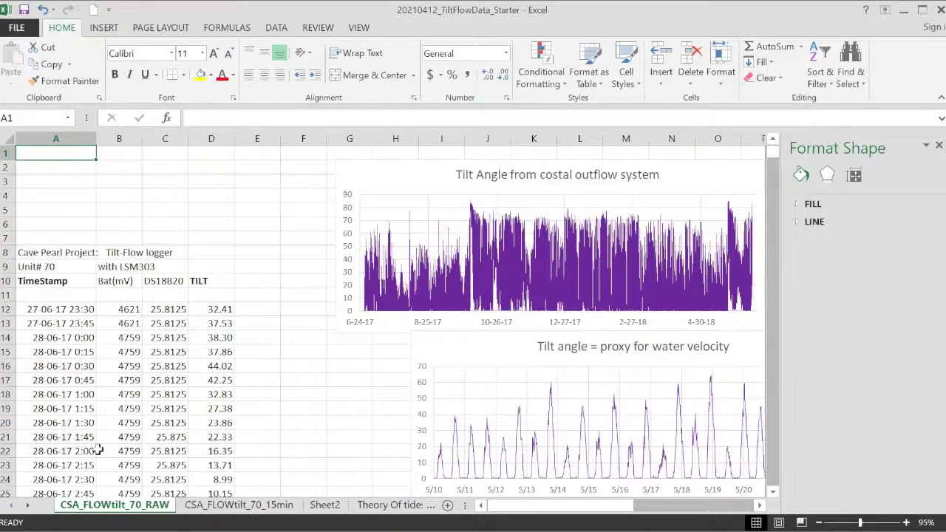
pyautogui.rightClick(95, 508)
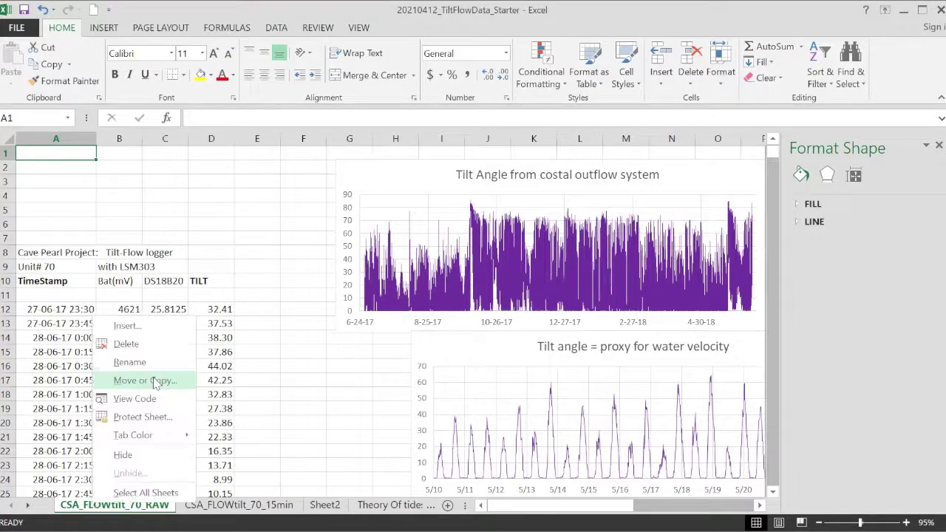
pyautogui.click(145, 380)
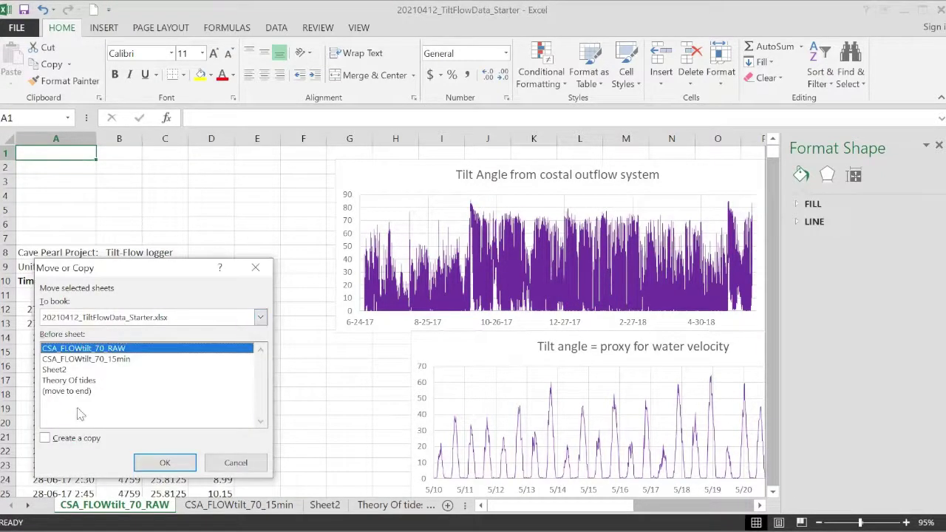
pyautogui.click(45, 439)
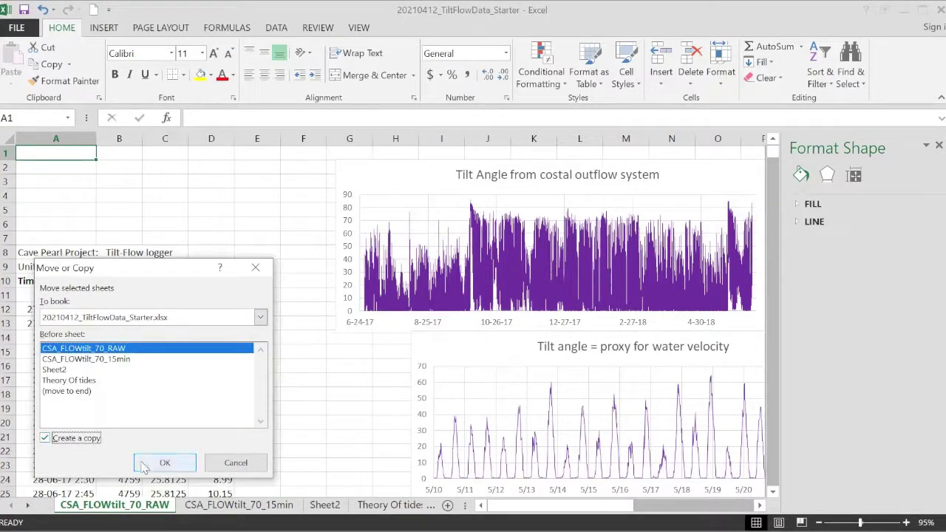
pyautogui.click(165, 463)
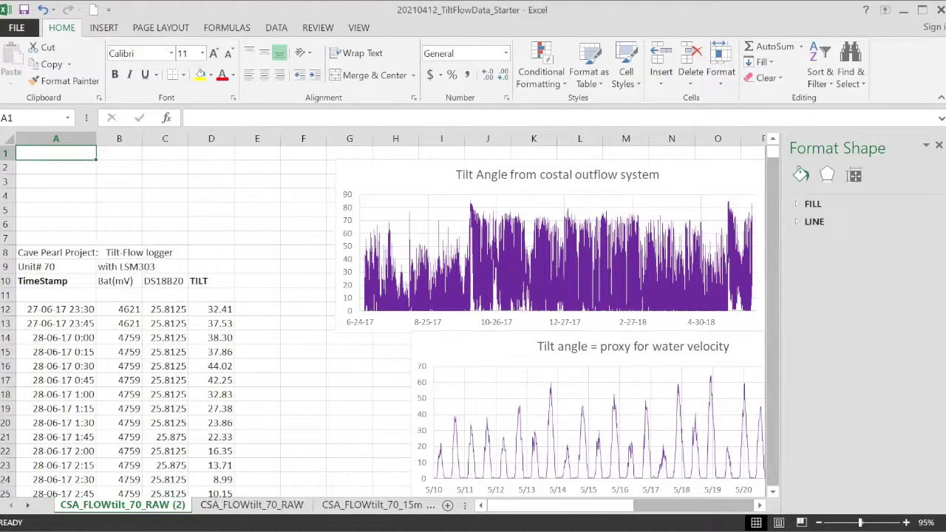
# Step: Rename the copy CSA_FLOWtilt_70_2hour and place it after CSA_FLOWtilt_70_RAW
pyautogui.rightClick(168, 505)
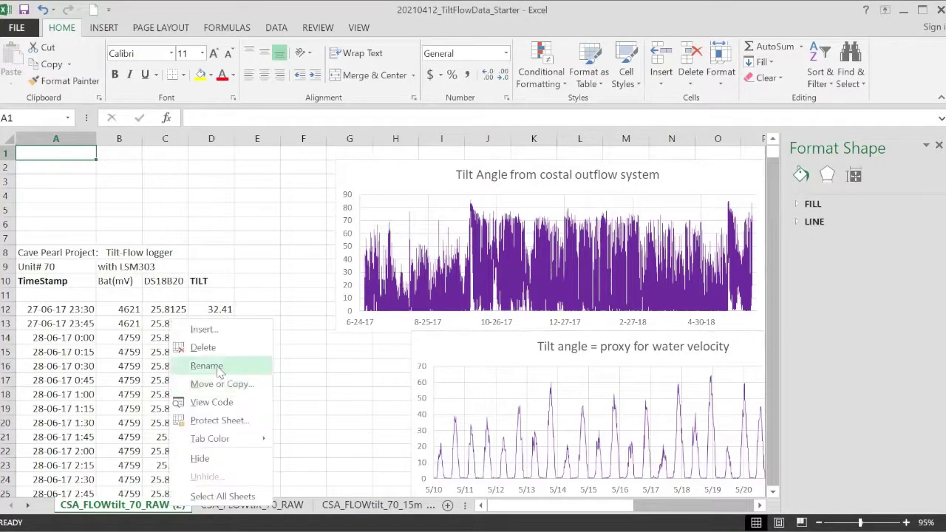
pyautogui.click(207, 366)
pyautogui.write('CSA_FLOWtilt_70_2hour')
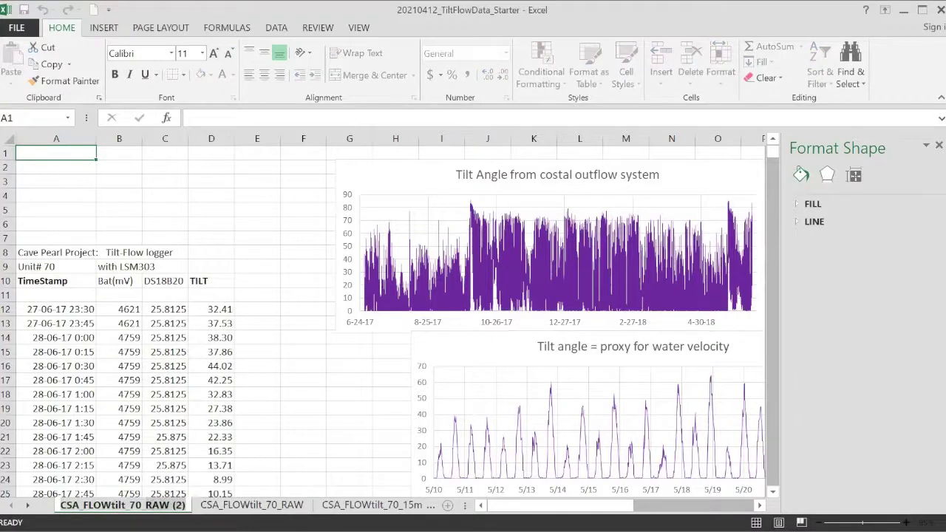
pyautogui.press('Return')
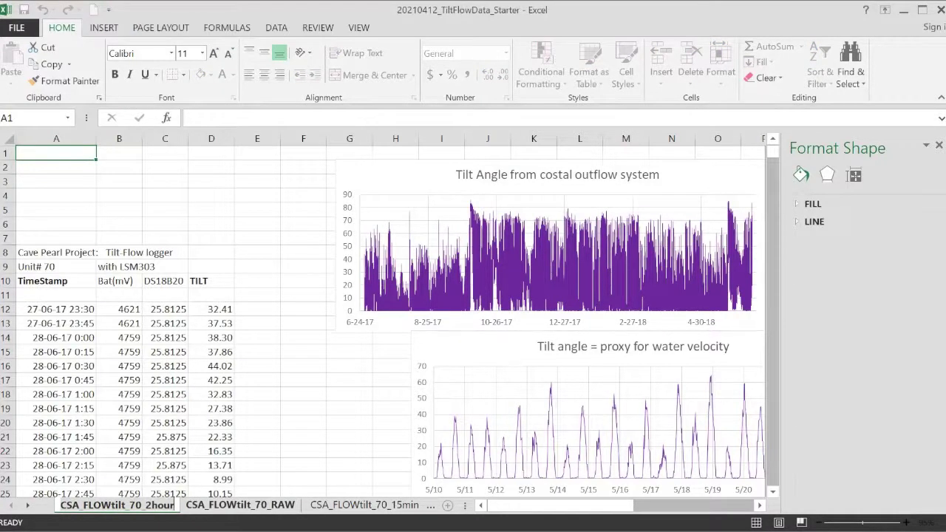
pyautogui.moveTo(117, 505); pyautogui.dragTo(299, 505)
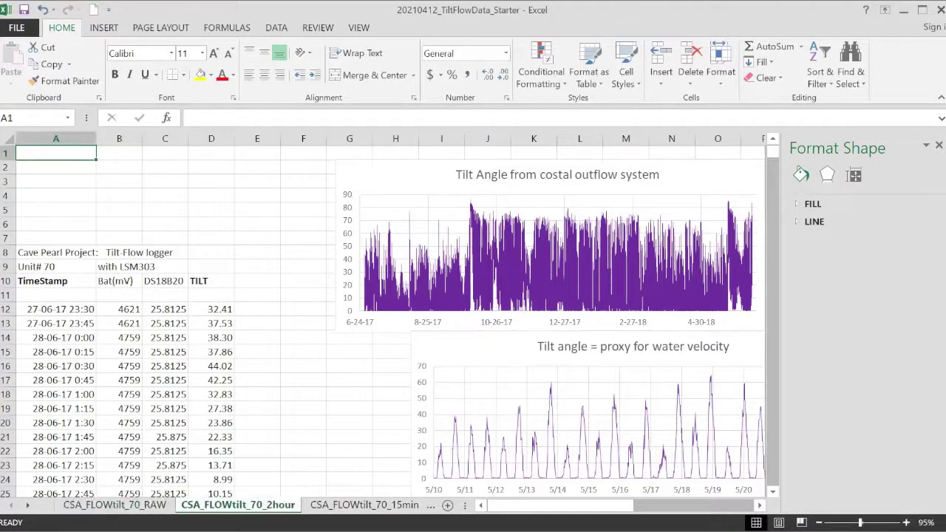
# Step: Delete both tilt angle charts from the 2hour sheet
pyautogui.click(464, 360)
pyautogui.press('Delete')
pyautogui.click(361, 178)
pyautogui.press('Delete')
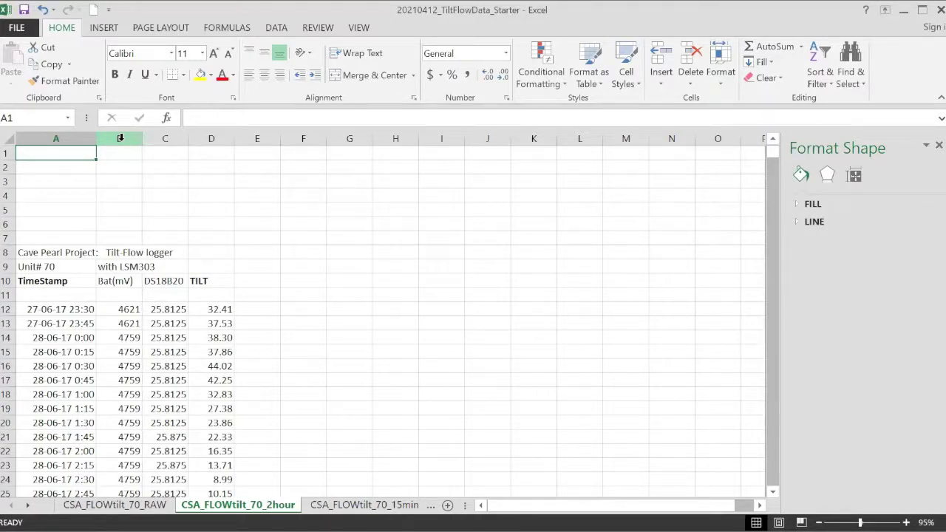
# Step: Insert a blank column B and enter =MOD(HOUR(A12),2)=0 in B12
pyautogui.click(121, 138)
pyautogui.rightClick(121, 138)
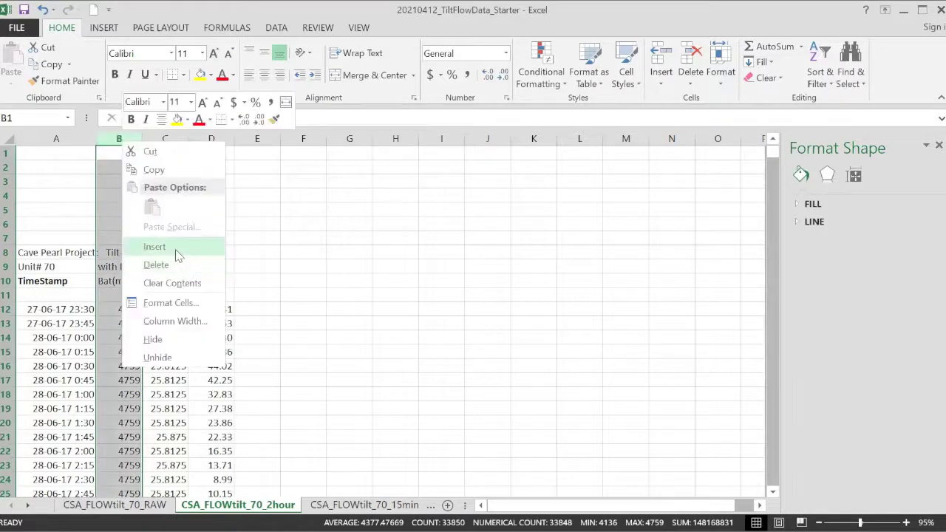
pyautogui.click(178, 254)
pyautogui.click(136, 309)
pyautogui.write('=MOD(HOUR')
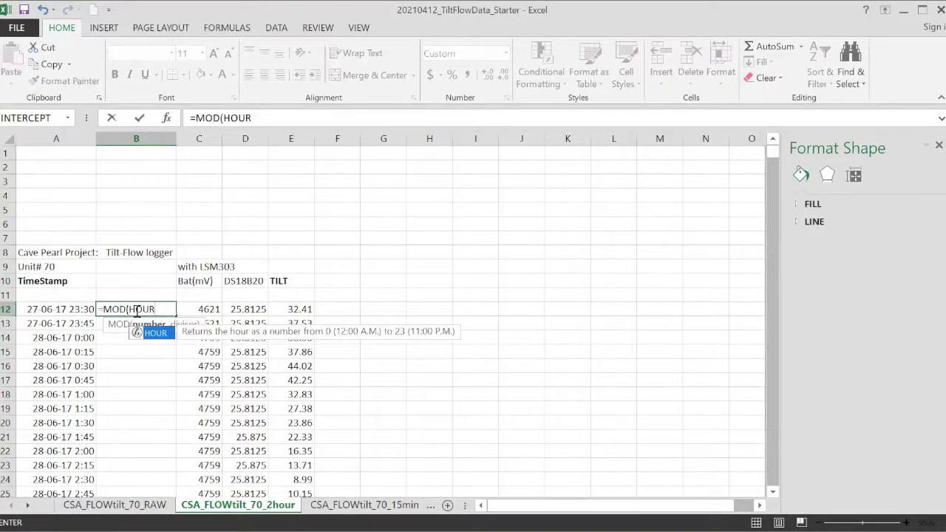
pyautogui.write('(')
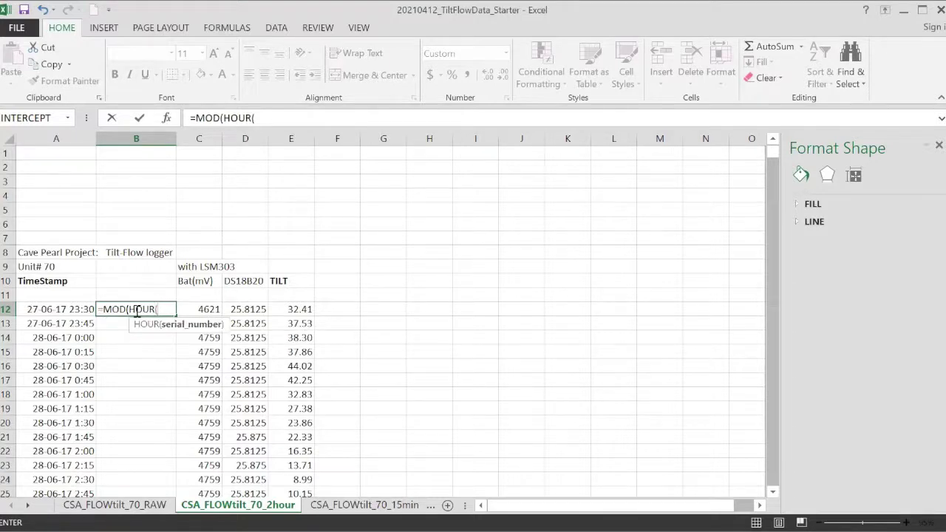
pyautogui.write('a12),2')
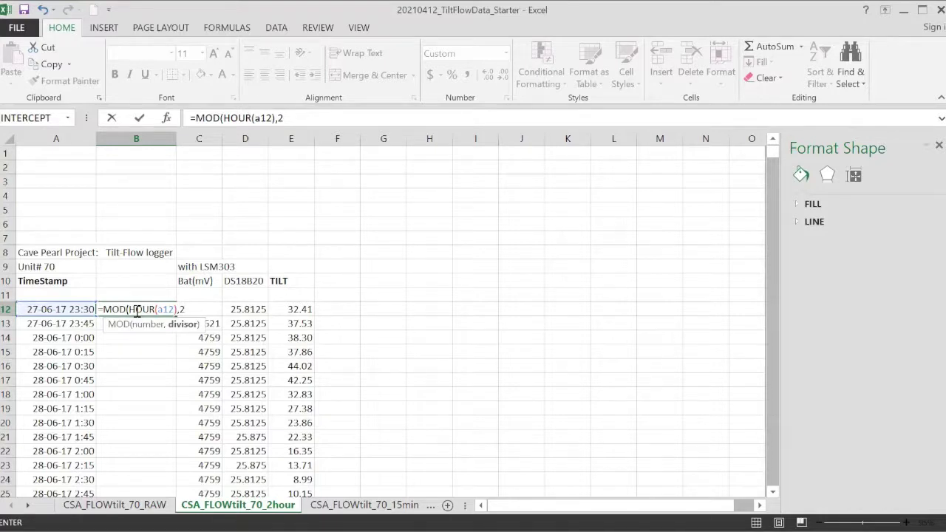
pyautogui.write(')=0')
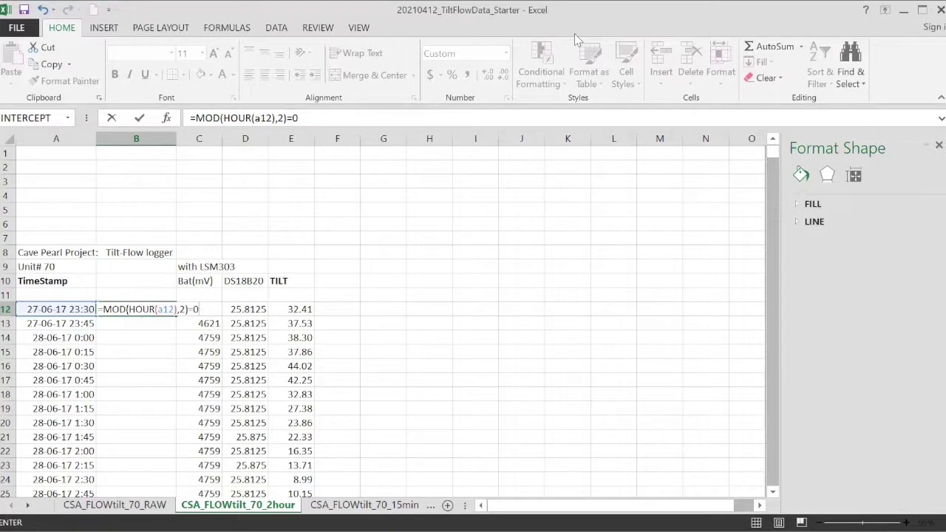
pyautogui.press('BackSpace')
pyautogui.write('0')
pyautogui.press('Return')
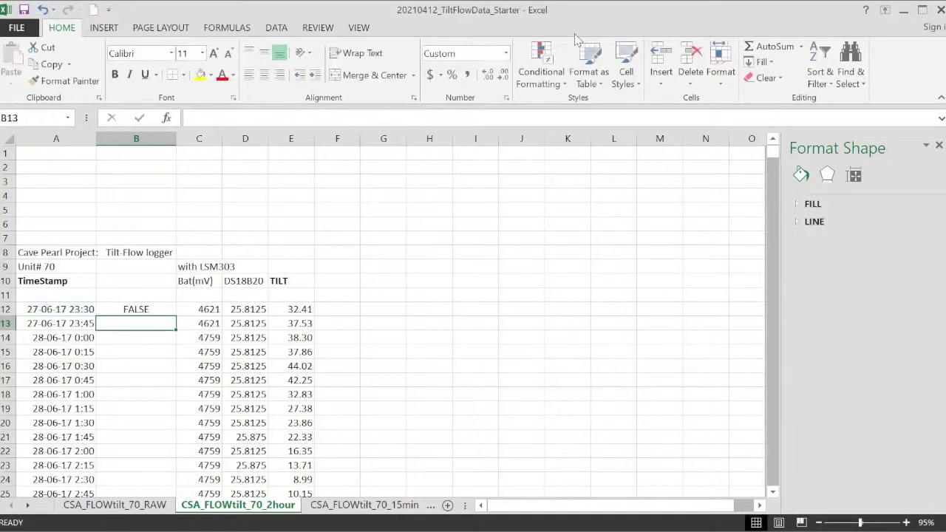
# Step: Fill the even-hour test down column B and check the midnight and 1:00 results
pyautogui.click(167, 309)
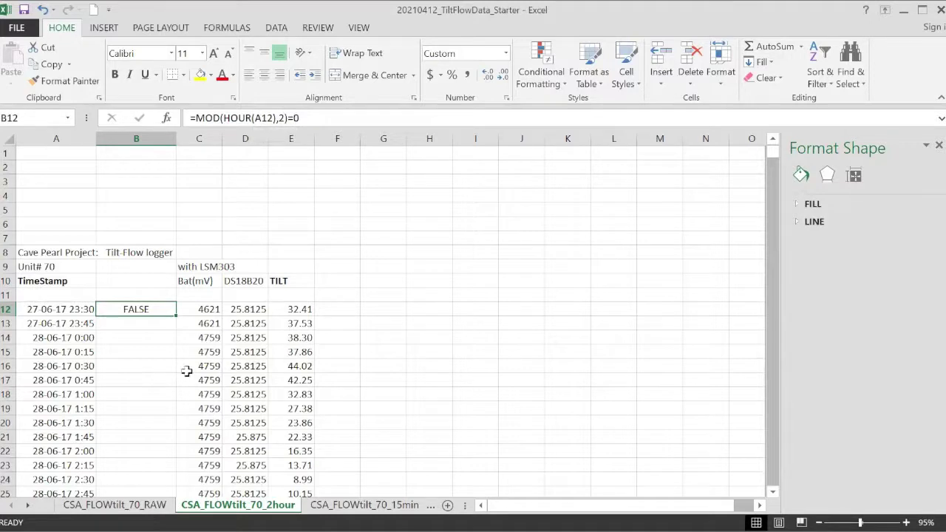
pyautogui.doubleClick(176, 316)
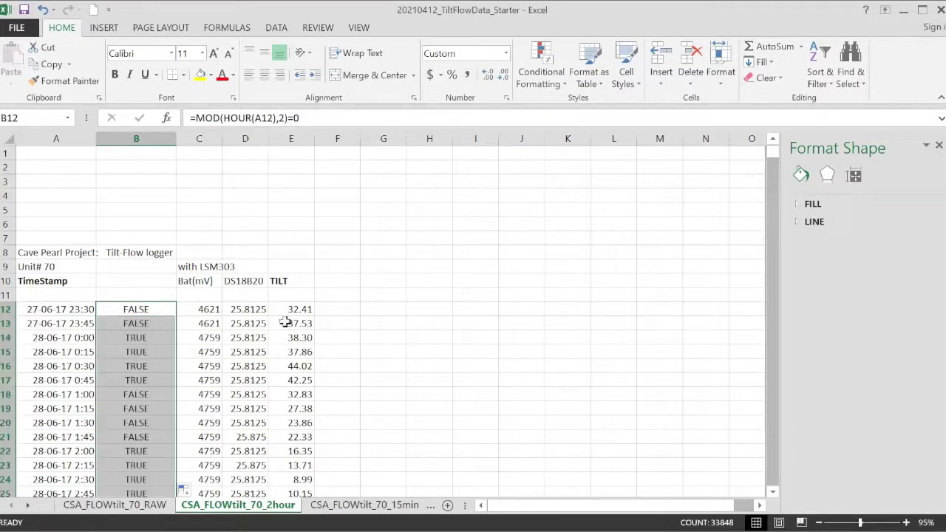
pyautogui.scroll(-1, 103, 307)
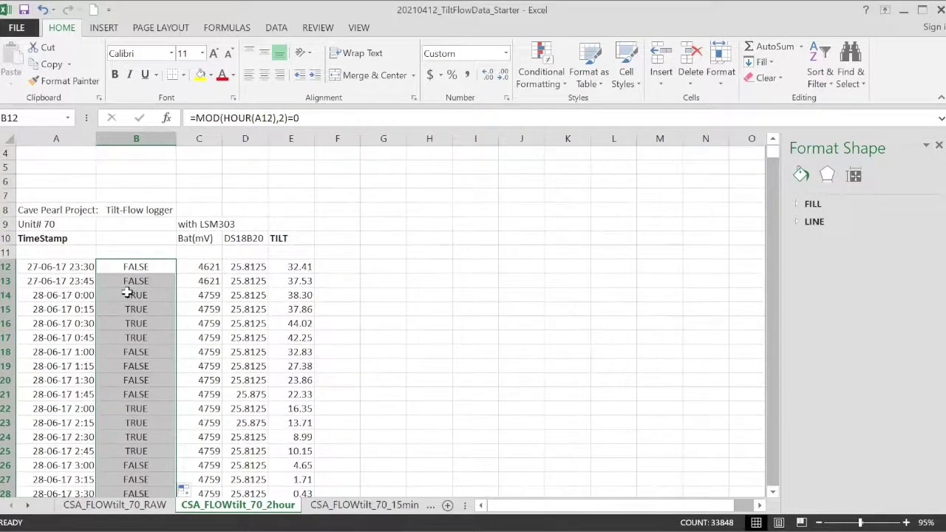
pyautogui.moveTo(127, 293); pyautogui.dragTo(127, 337)
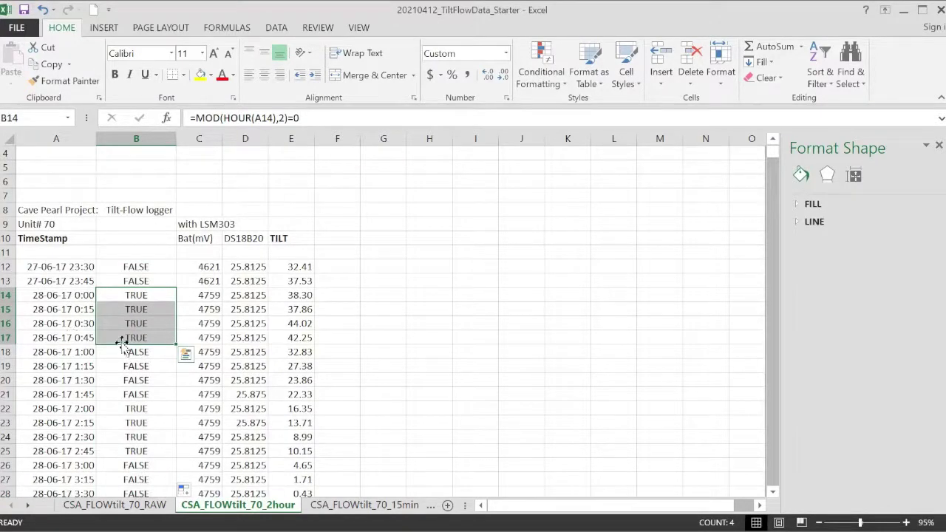
pyautogui.scroll(-1, 72, 326)
pyautogui.click(74, 312)
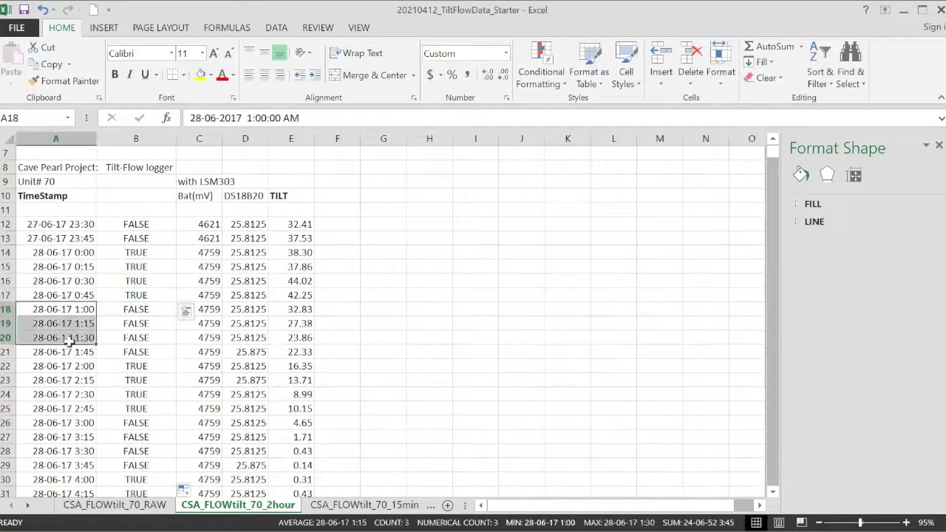
pyautogui.moveTo(127, 309); pyautogui.dragTo(127, 348)
pyautogui.scroll(-2, 281, 395)
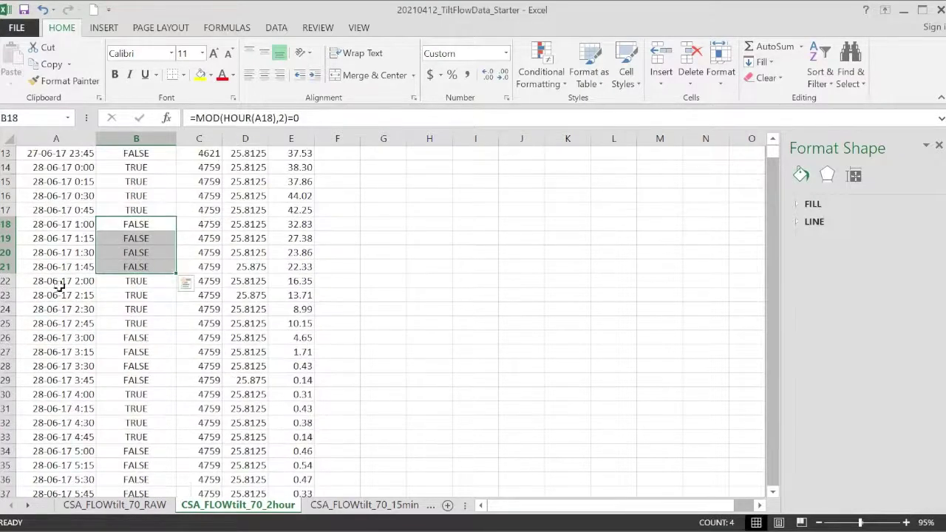
pyautogui.moveTo(64, 281); pyautogui.dragTo(67, 323)
pyautogui.moveTo(131, 281); pyautogui.dragTo(141, 323)
pyautogui.scroll(4, 389, 383)
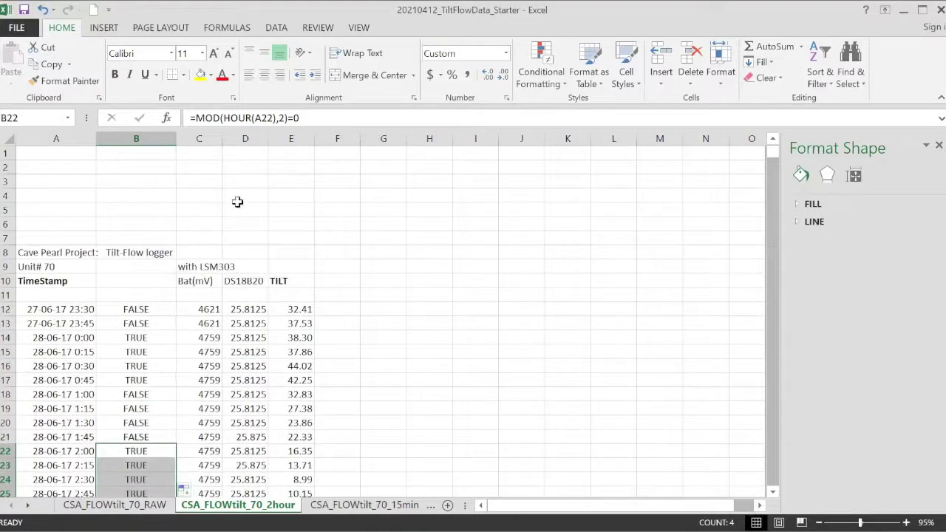
# Step: Insert column C, enter =MOD(MINUTE(A12),60)=0 in C12 and fill it down all records
pyautogui.rightClick(200, 139)
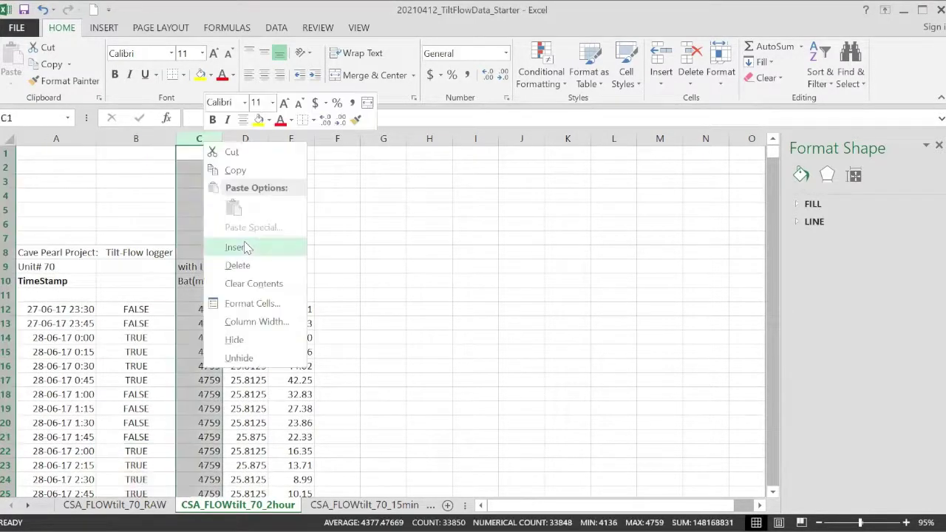
pyautogui.click(246, 247)
pyautogui.click(218, 306)
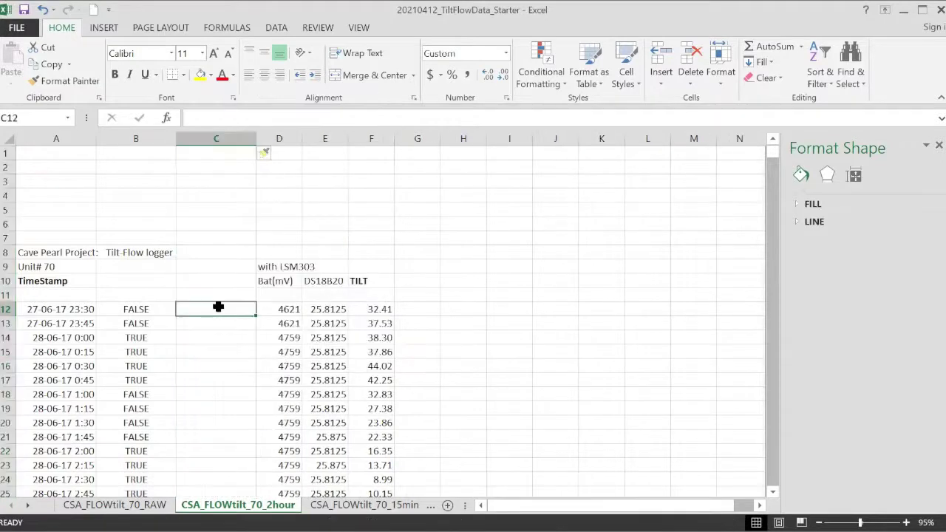
pyautogui.write('=')
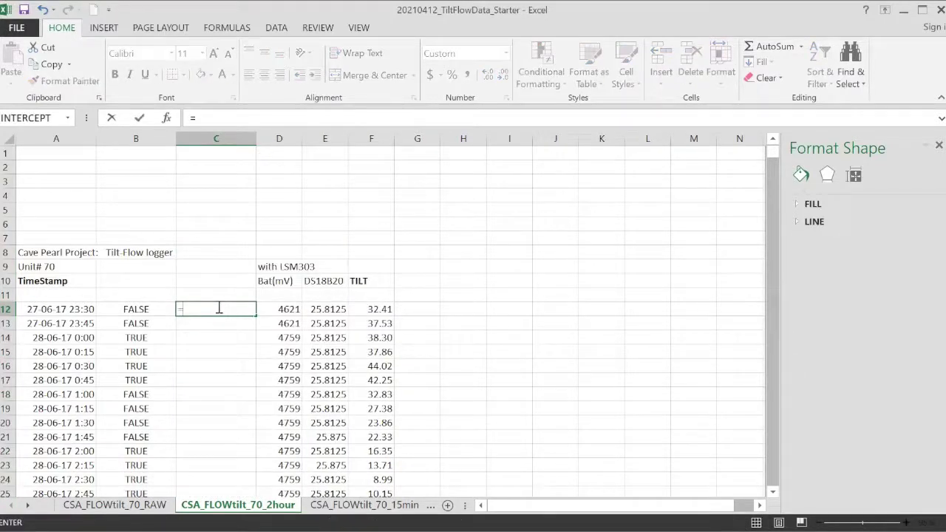
pyautogui.write('MOD(MINUTE(a12')
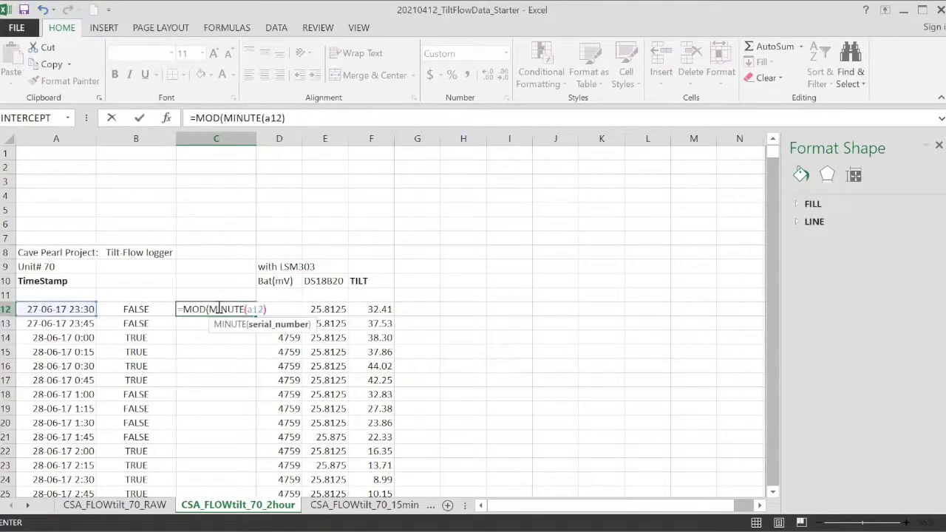
pyautogui.write('),60)=0')
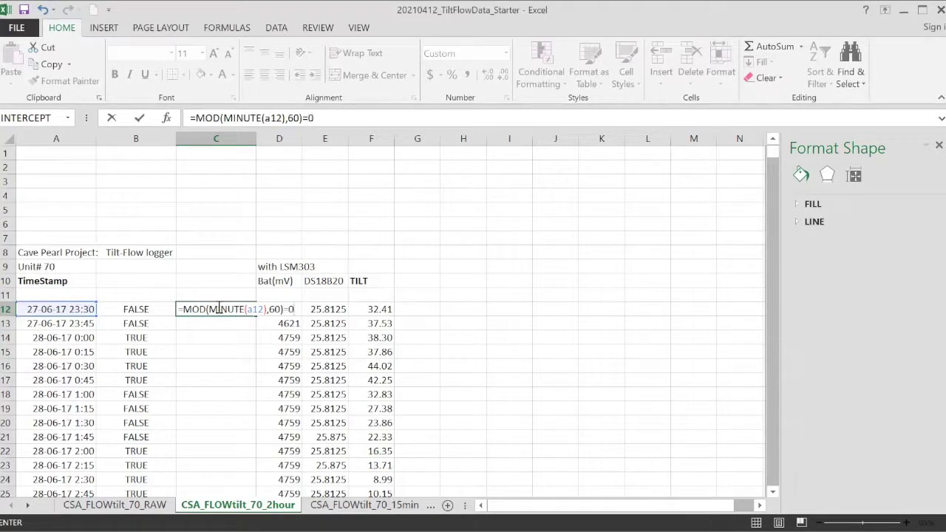
pyautogui.press('Return')
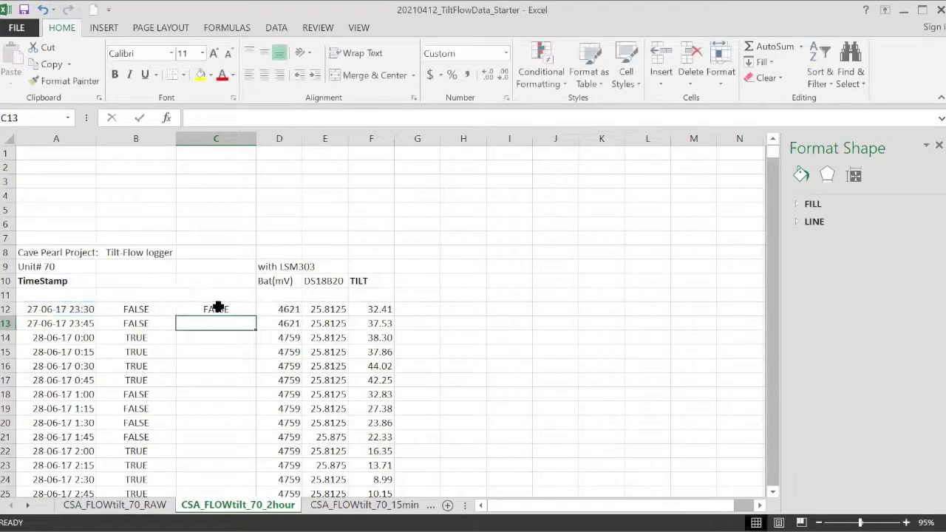
pyautogui.click(221, 311)
pyautogui.doubleClick(258, 320)
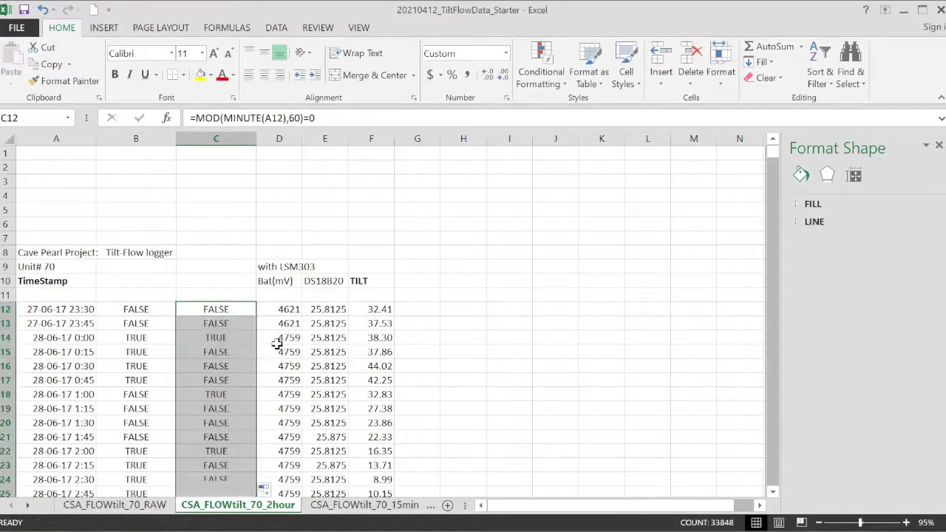
pyautogui.scroll(-2, 265, 379)
pyautogui.click(213, 253)
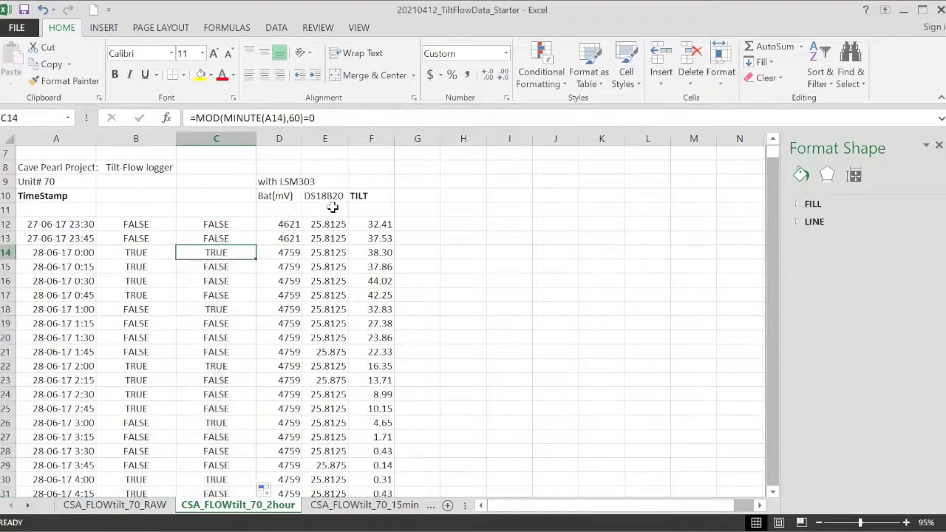
pyautogui.click(212, 76)
# Step: Shade on-the-hour TRUE cells C14, C18, C22 and C26 light blue
pyautogui.click(247, 121)
pyautogui.click(220, 310)
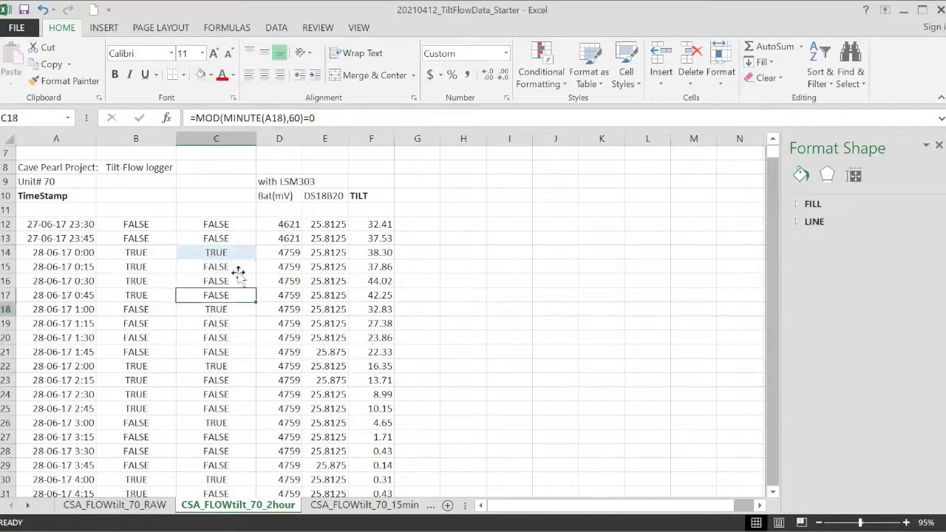
pyautogui.click(201, 74)
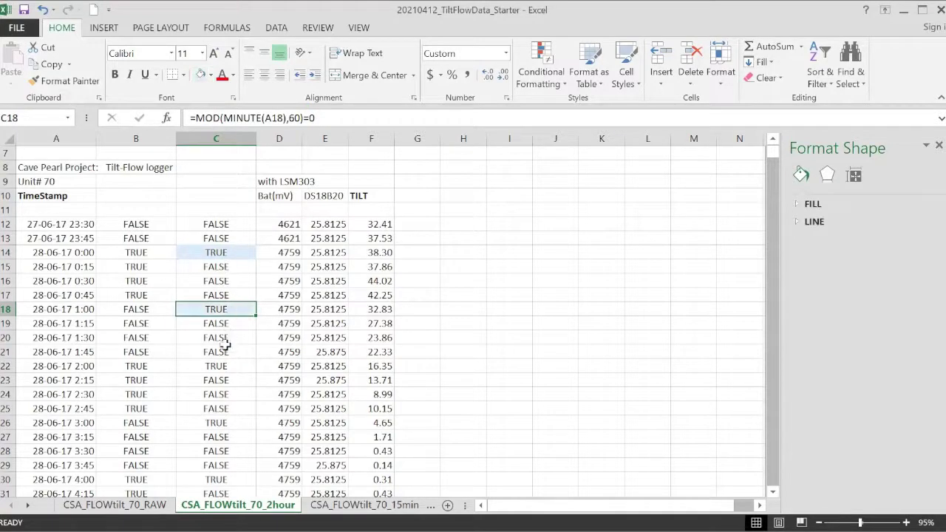
pyautogui.click(222, 366)
pyautogui.click(201, 75)
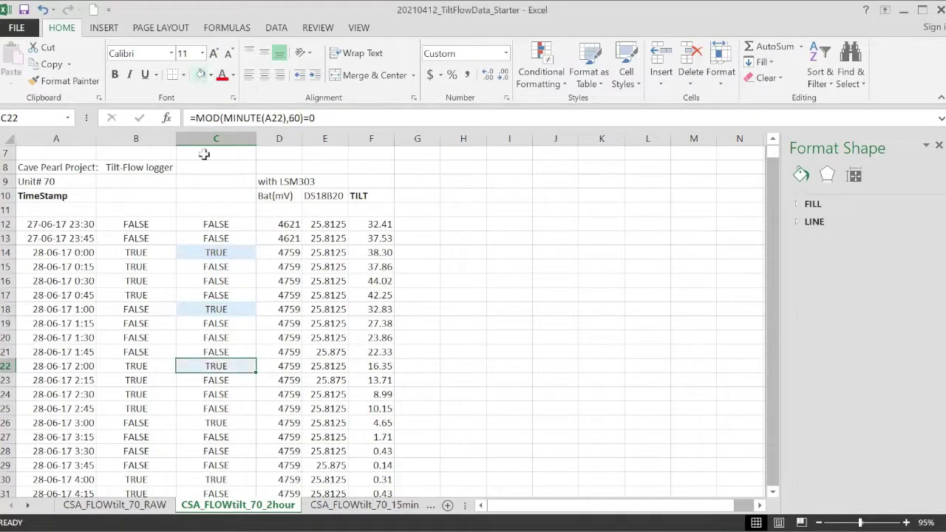
pyautogui.scroll(-2, 198, 313)
pyautogui.click(226, 340)
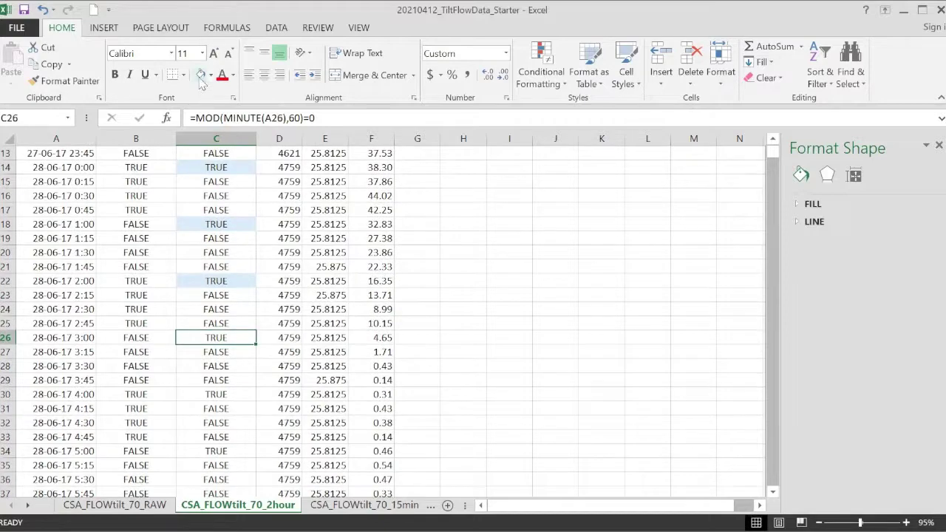
pyautogui.click(201, 75)
pyautogui.scroll(3, 288, 329)
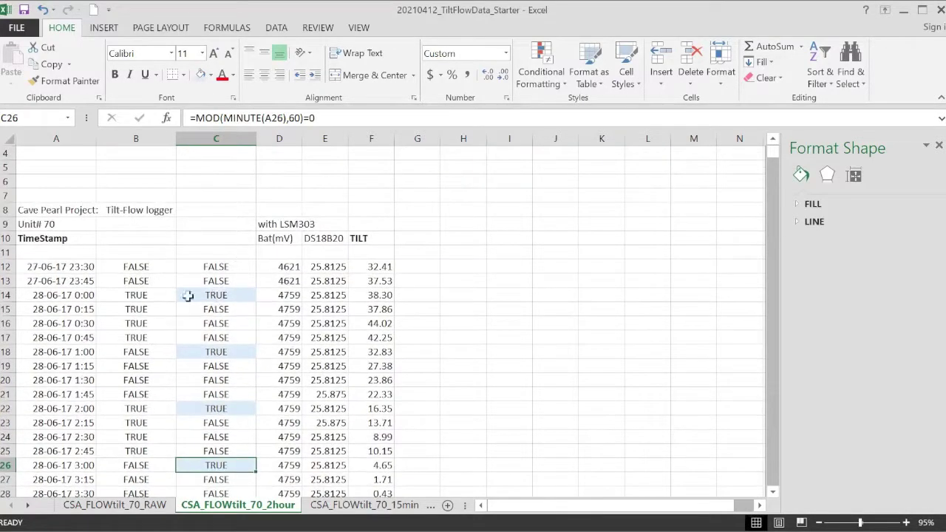
# Step: Shade the midnight and 4:00 row results in columns B and C light blue
pyautogui.moveTo(136, 295); pyautogui.dragTo(177, 294)
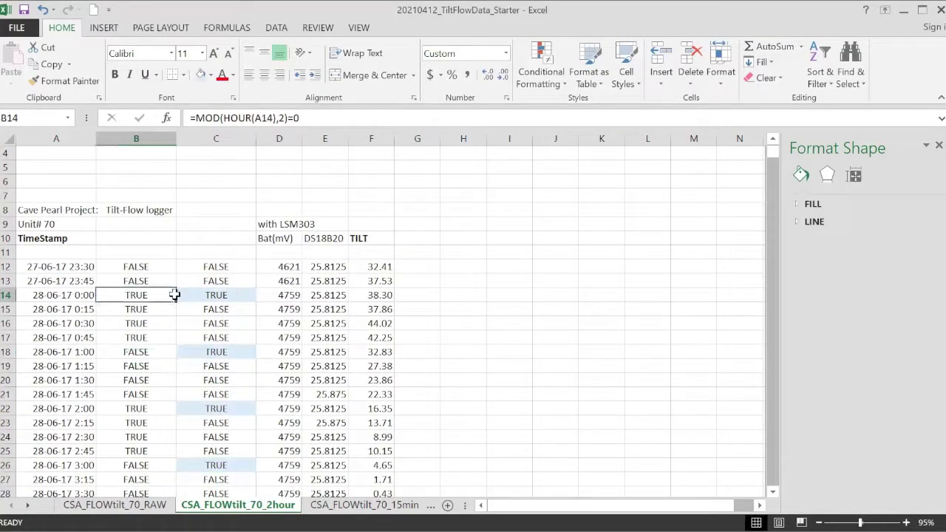
pyautogui.click(201, 75)
pyautogui.scroll(-1, 215, 306)
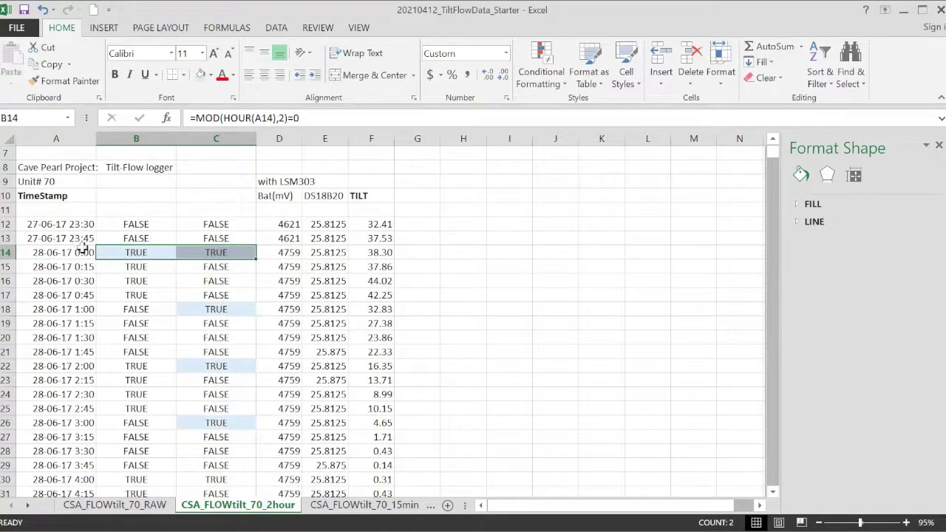
pyautogui.click(136, 309)
pyautogui.scroll(-1, 171, 344)
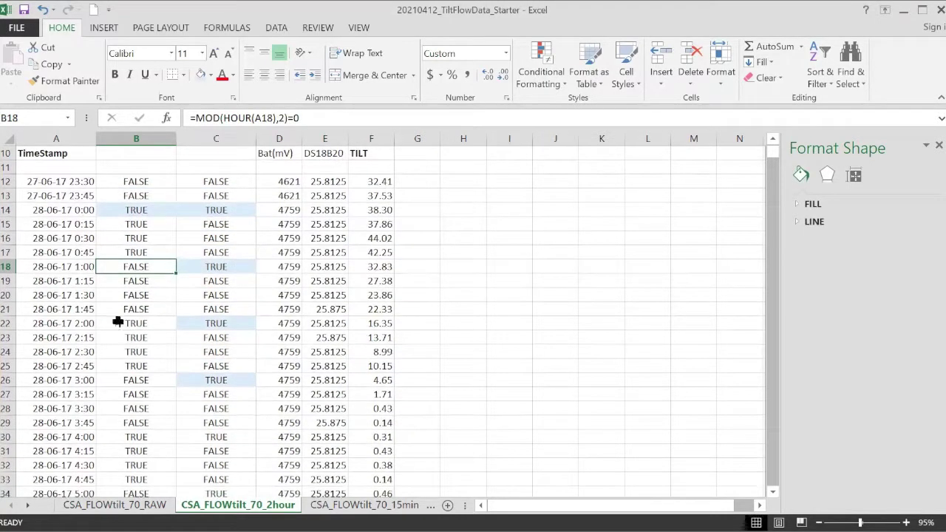
pyautogui.moveTo(118, 321); pyautogui.dragTo(197, 321)
pyautogui.scroll(-2, 283, 315)
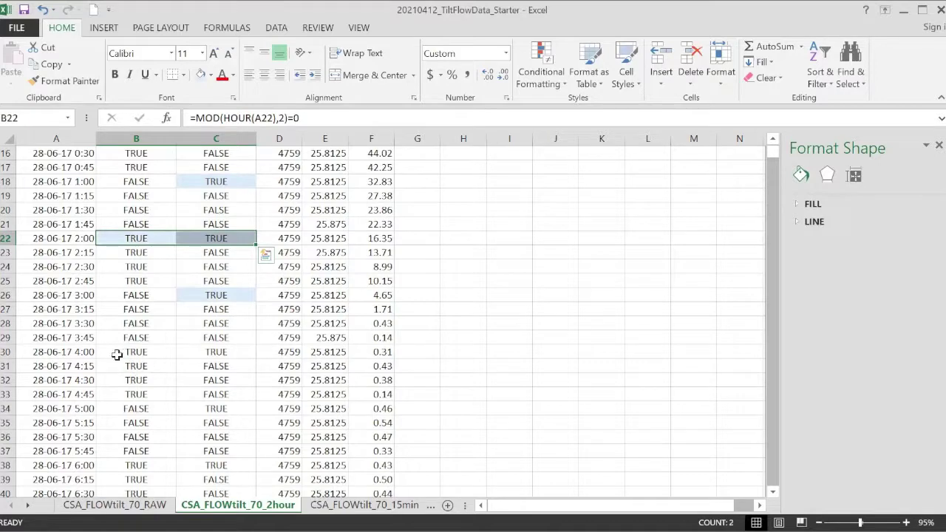
pyautogui.moveTo(117, 354); pyautogui.dragTo(244, 353)
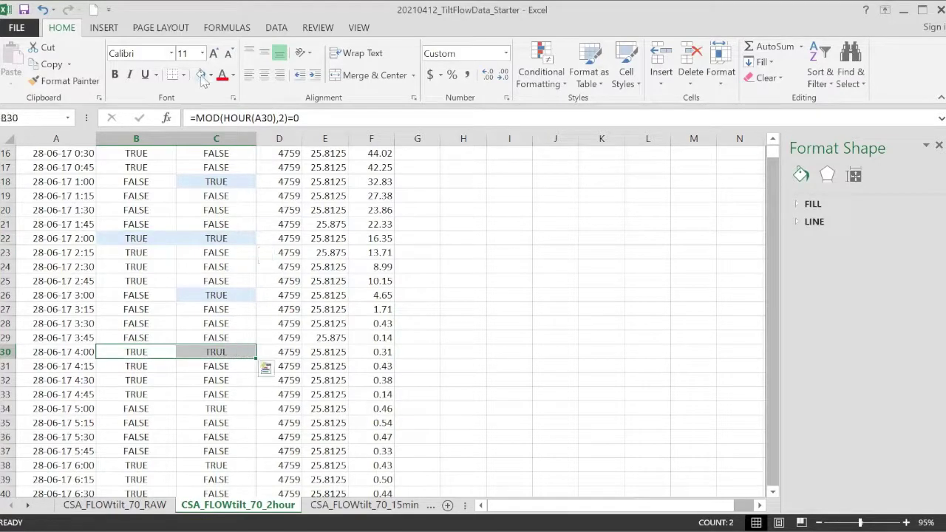
pyautogui.click(201, 75)
pyautogui.scroll(4, 306, 329)
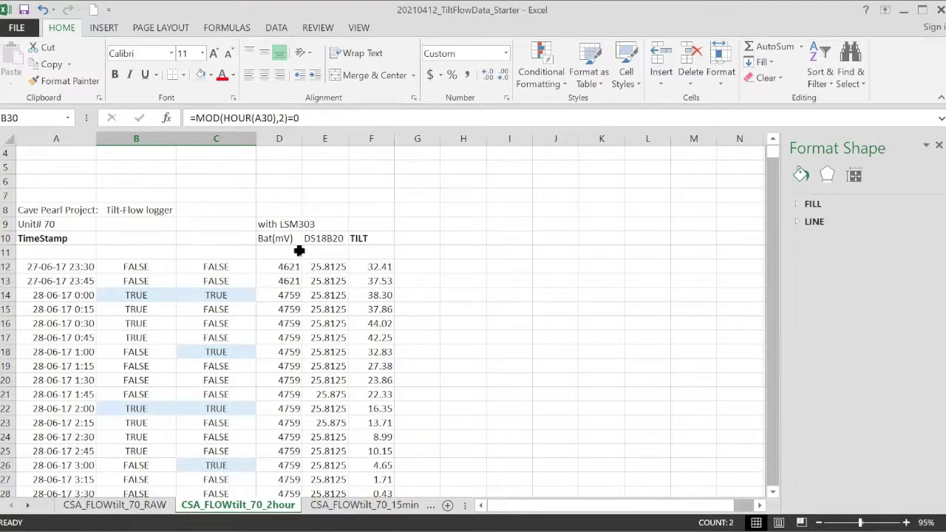
pyautogui.click(33, 266)
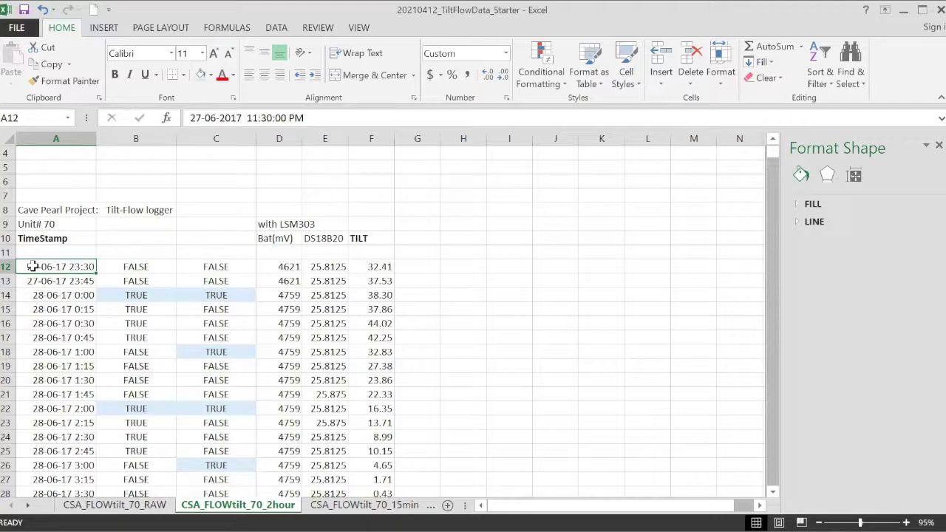
# Step: Select all the data and custom-sort by Column B, largest to smallest
pyautogui.hotkey('ctrl', 'shift', 'End')
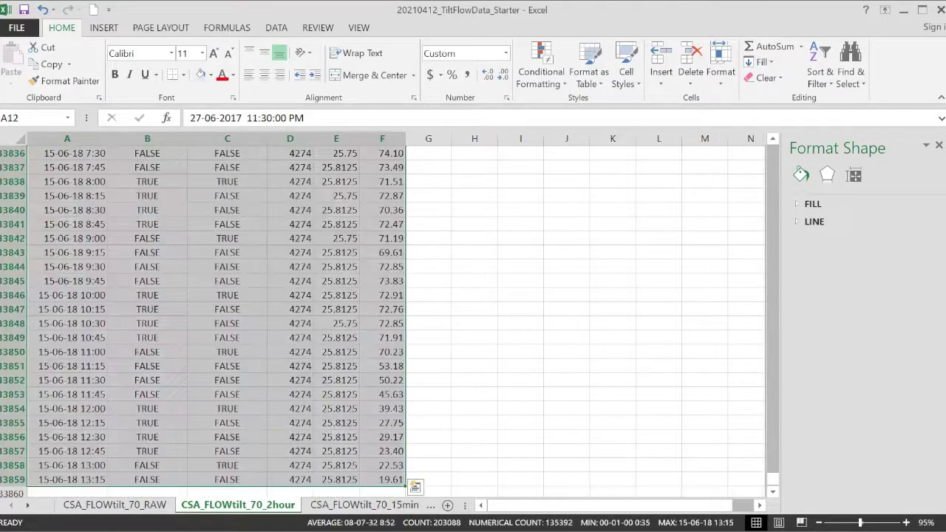
pyautogui.hotkey('ctrl', 'BackSpace')
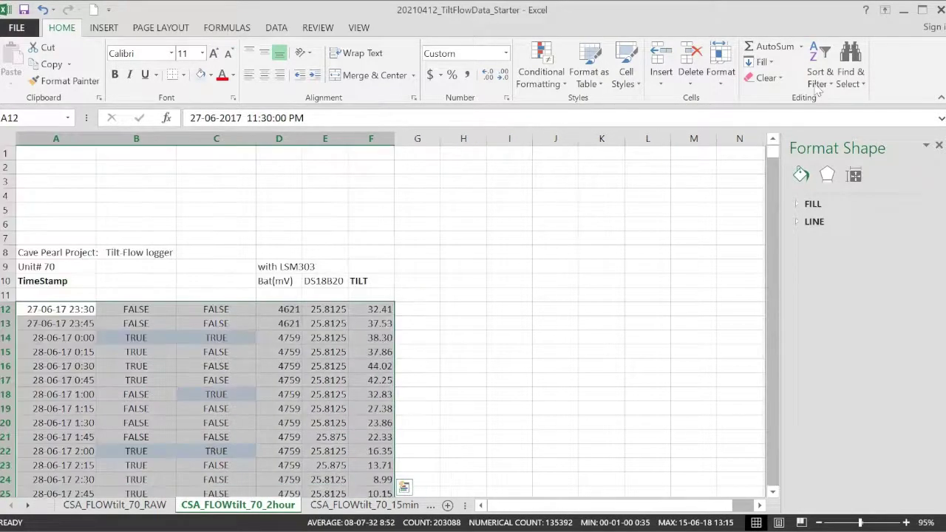
pyautogui.click(818, 68)
pyautogui.click(842, 195)
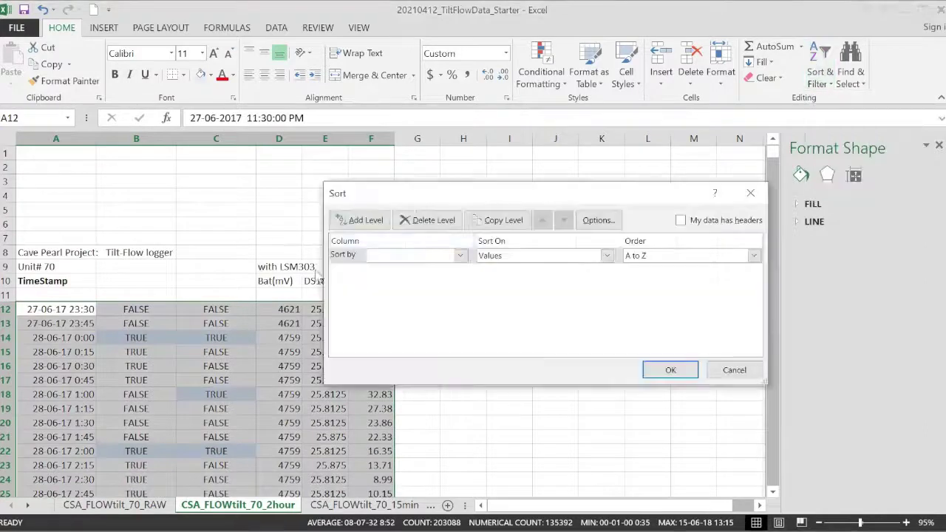
pyautogui.moveTo(385, 195); pyautogui.dragTo(388, 192)
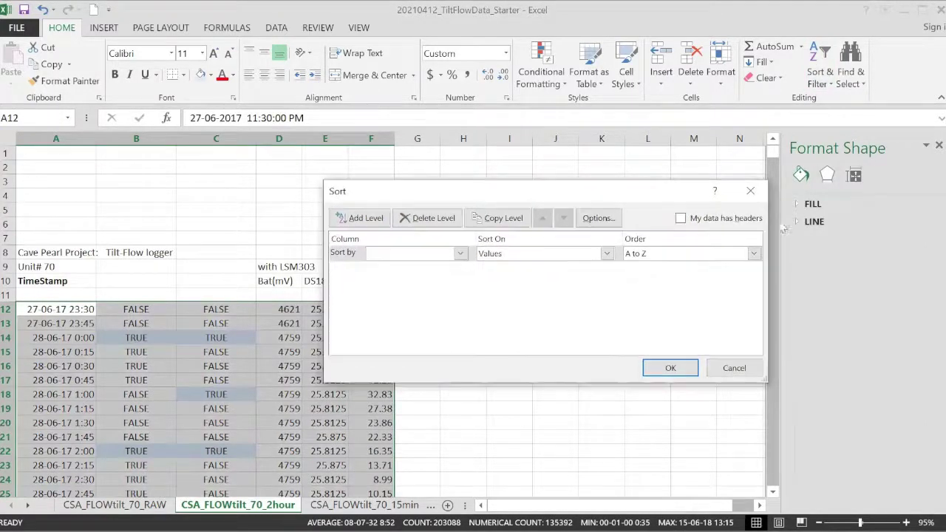
pyautogui.click(459, 253)
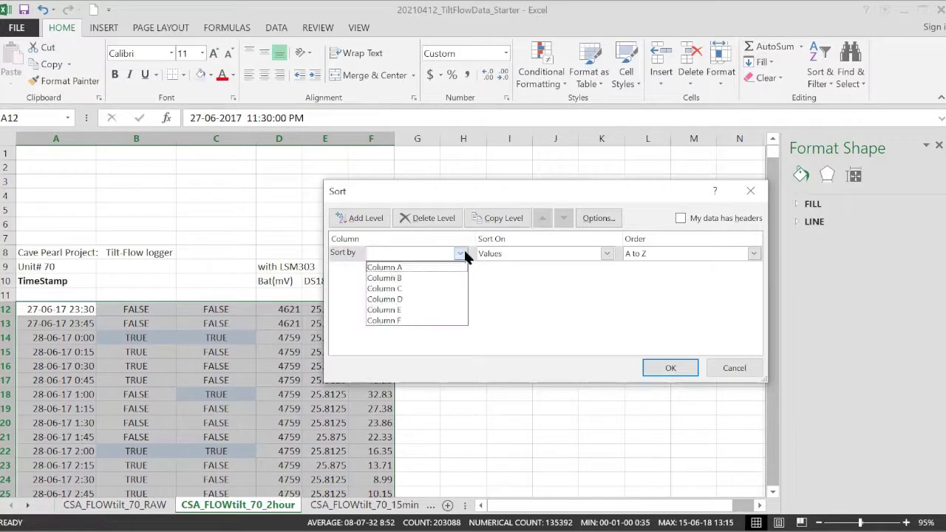
pyautogui.click(425, 277)
pyautogui.click(753, 254)
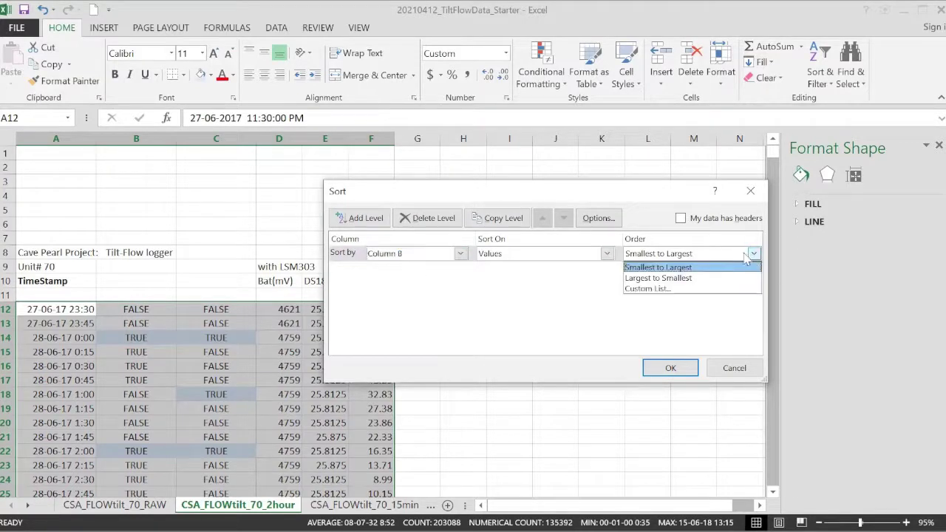
pyautogui.click(648, 275)
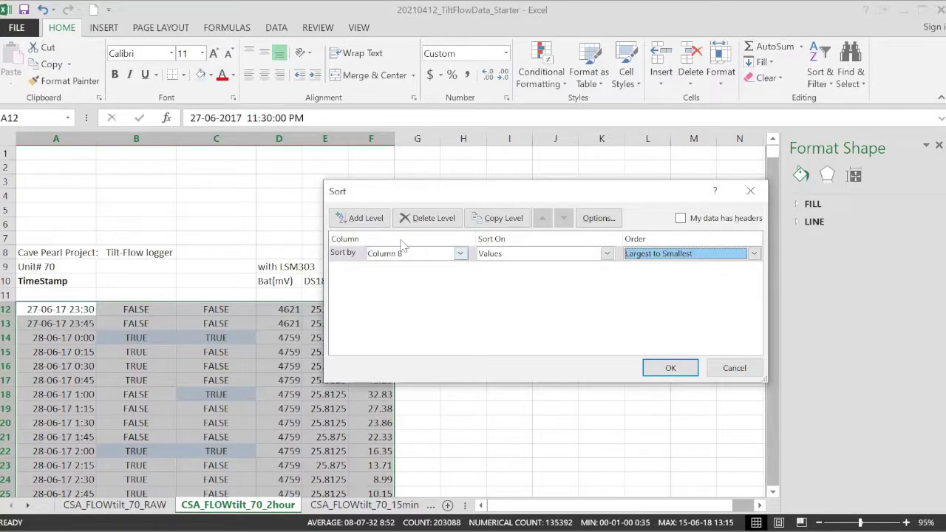
# Step: Add sort levels Column C largest to smallest and Column A oldest to newest, then apply
pyautogui.click(361, 218)
pyautogui.click(460, 269)
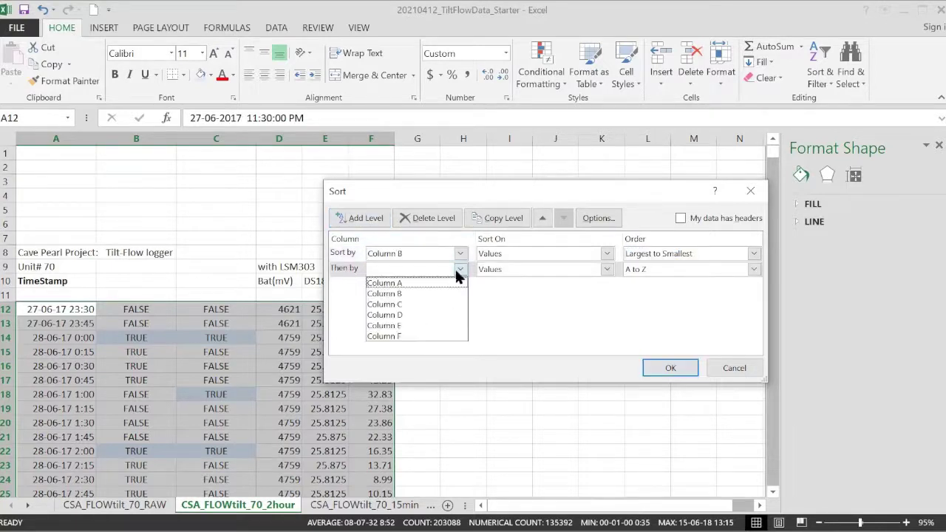
pyautogui.click(425, 304)
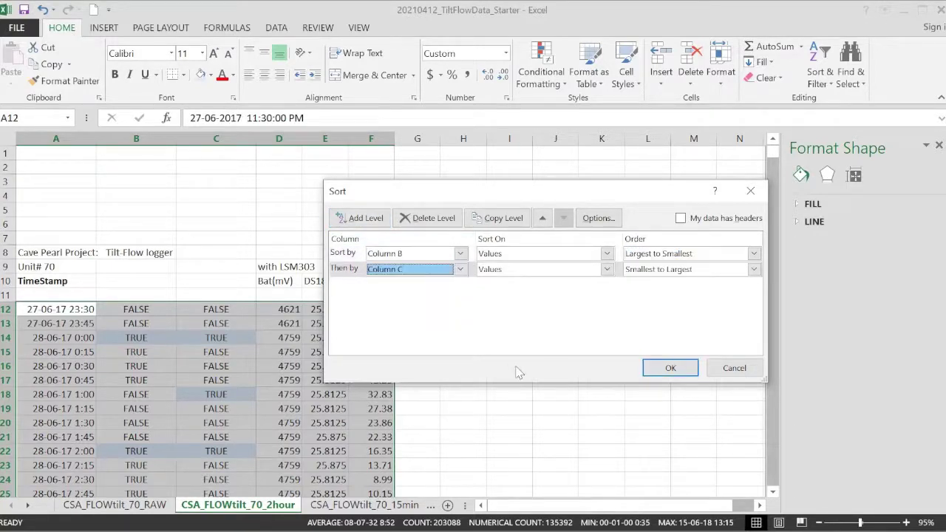
pyautogui.click(753, 269)
pyautogui.click(674, 290)
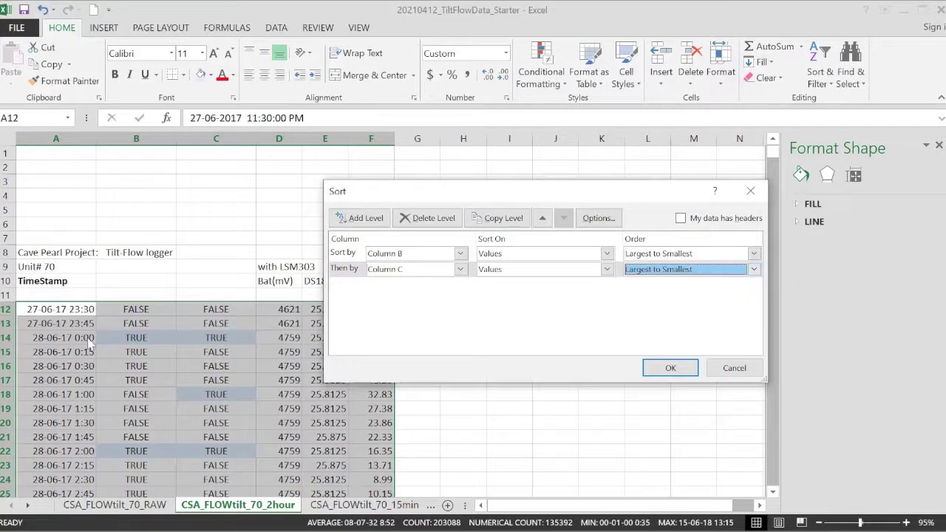
pyautogui.click(364, 222)
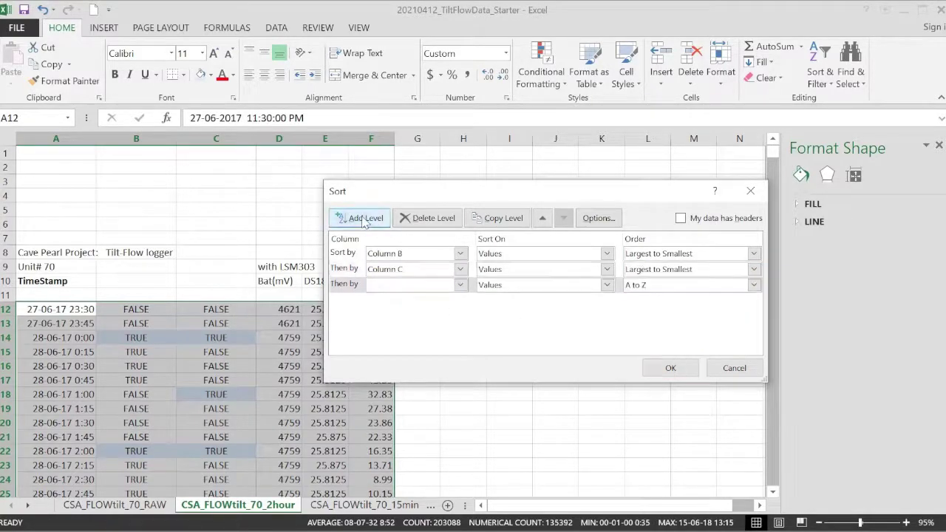
pyautogui.click(460, 286)
pyautogui.click(381, 298)
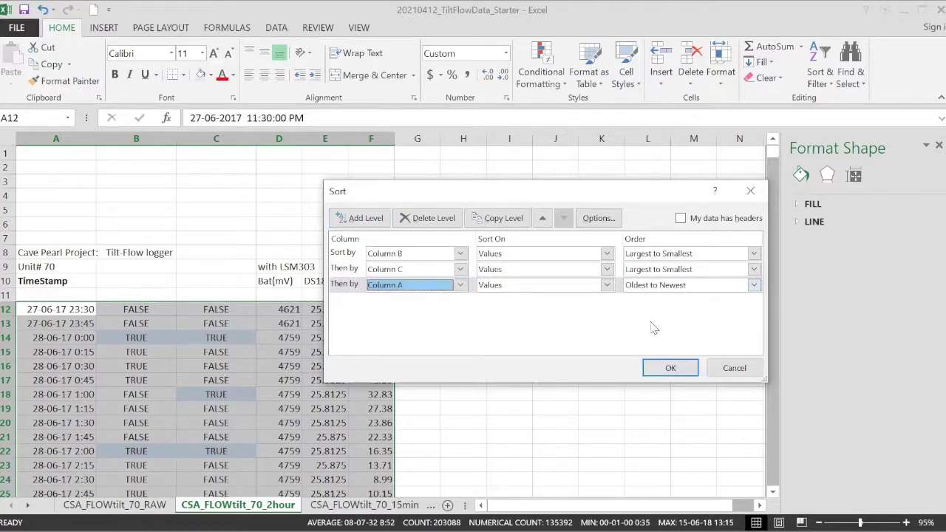
pyautogui.click(671, 369)
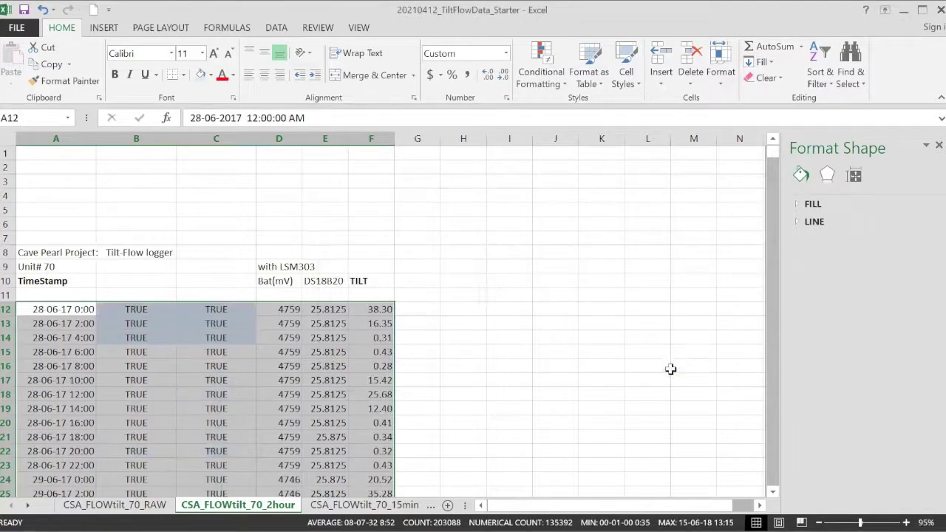
# Step: Select columns A–F of the sorted TRUE/TRUE rows down to row 4242 and copy them
pyautogui.scroll(-2, 148, 237)
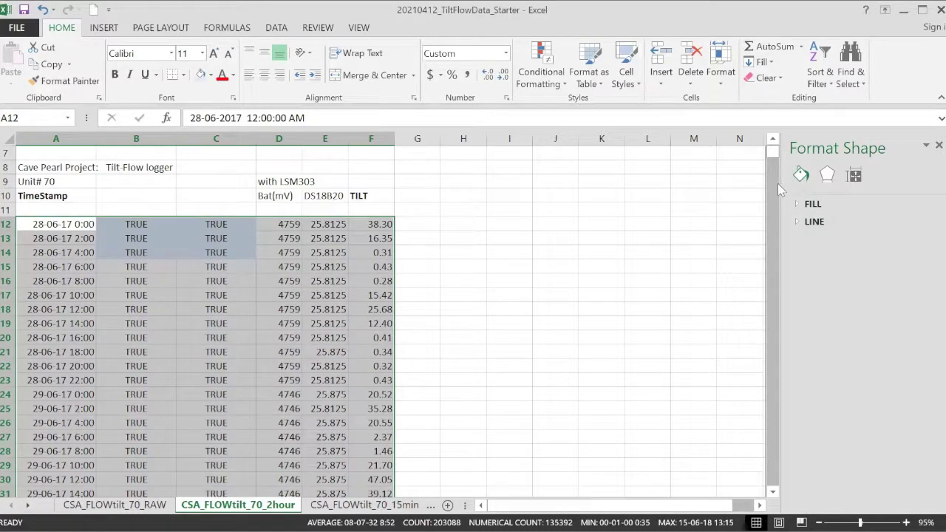
pyautogui.moveTo(774, 156); pyautogui.dragTo(782, 178)
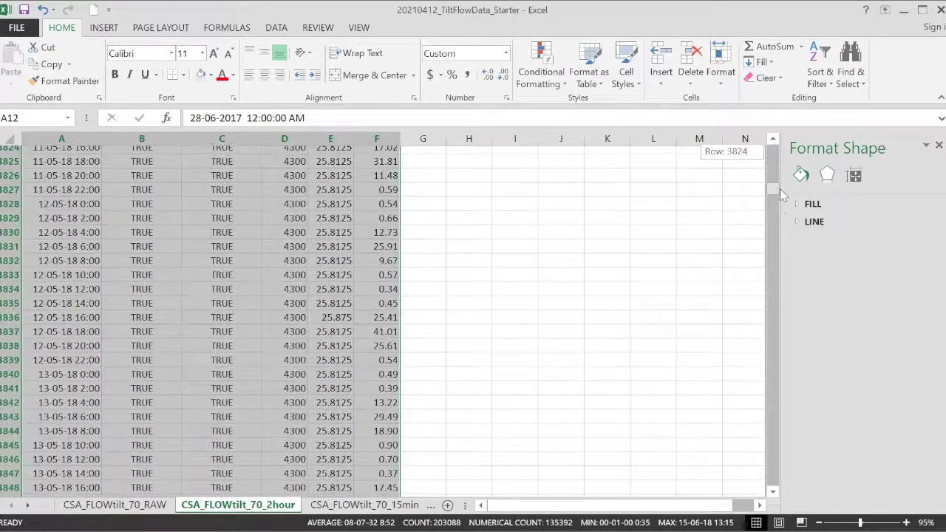
pyautogui.scroll(2, 138, 281)
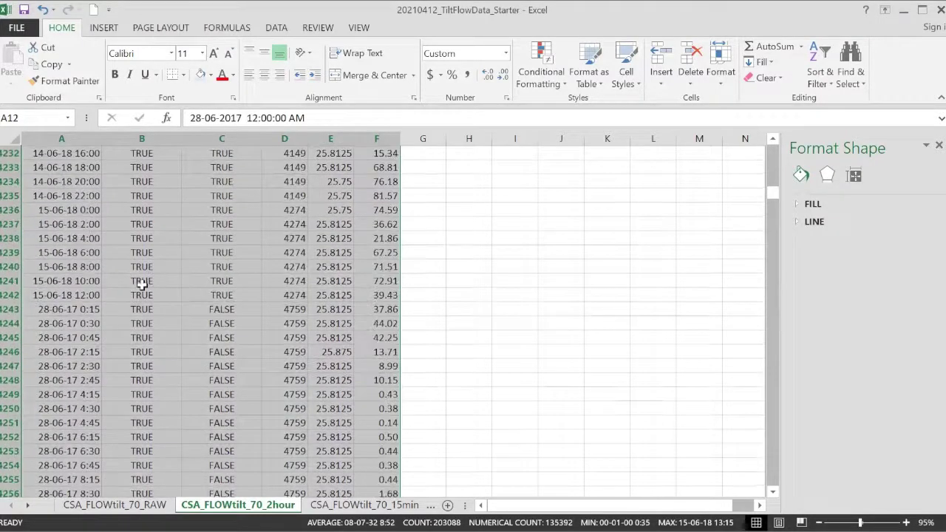
pyautogui.moveTo(138, 281); pyautogui.dragTo(296, 338)
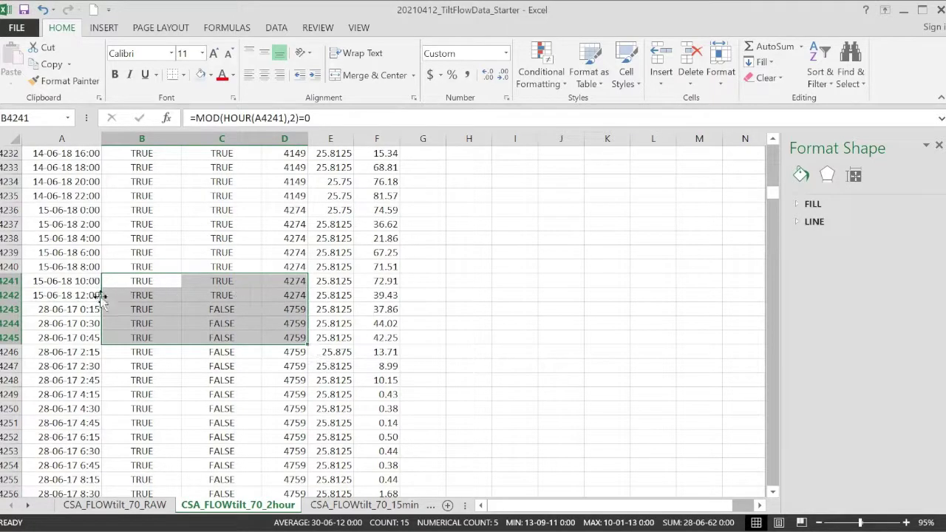
pyautogui.click(388, 295)
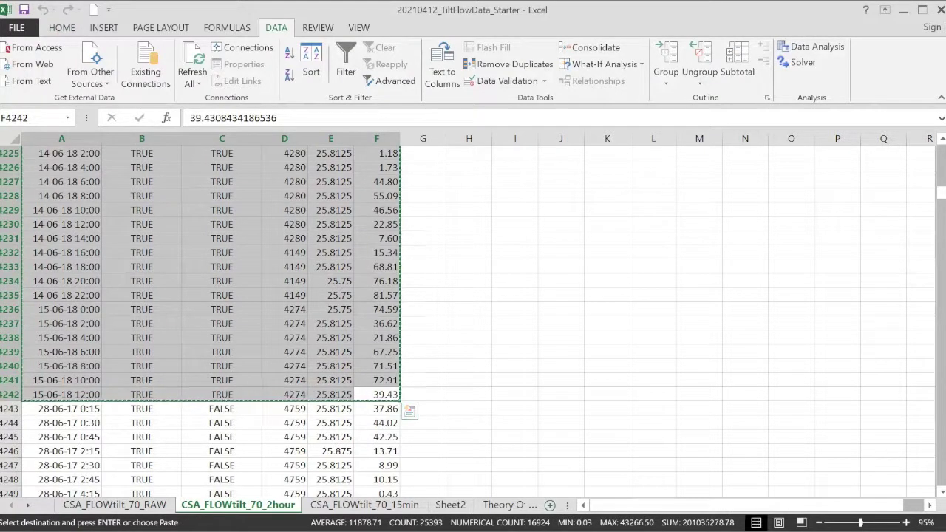
# Step: Paste the copied rows at A1 of a new Sheet5, then delete test columns B and C
pyautogui.click(550, 505)
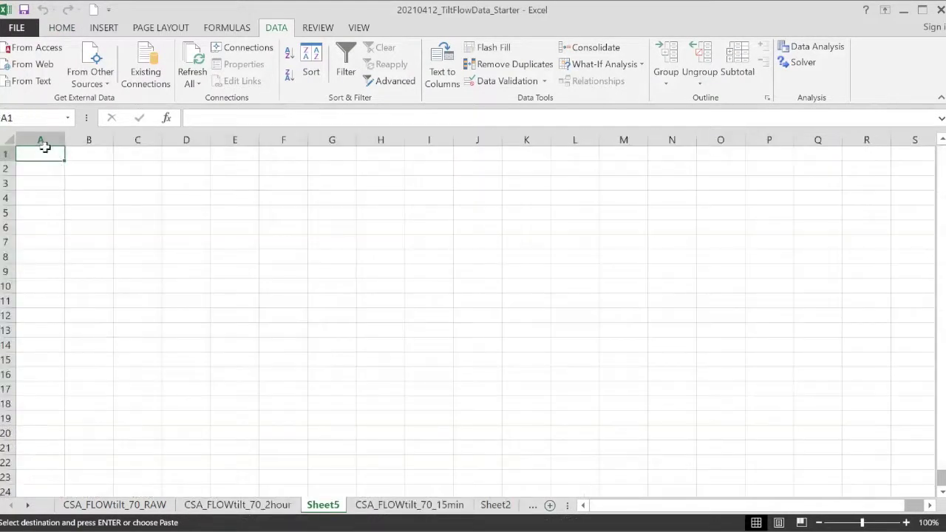
pyautogui.hotkey('ctrl', 'v')
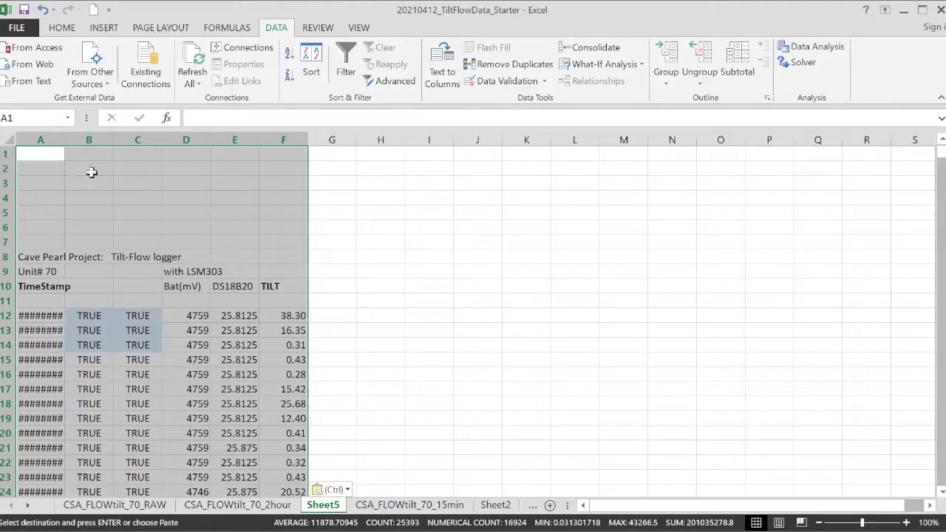
pyautogui.click(86, 139)
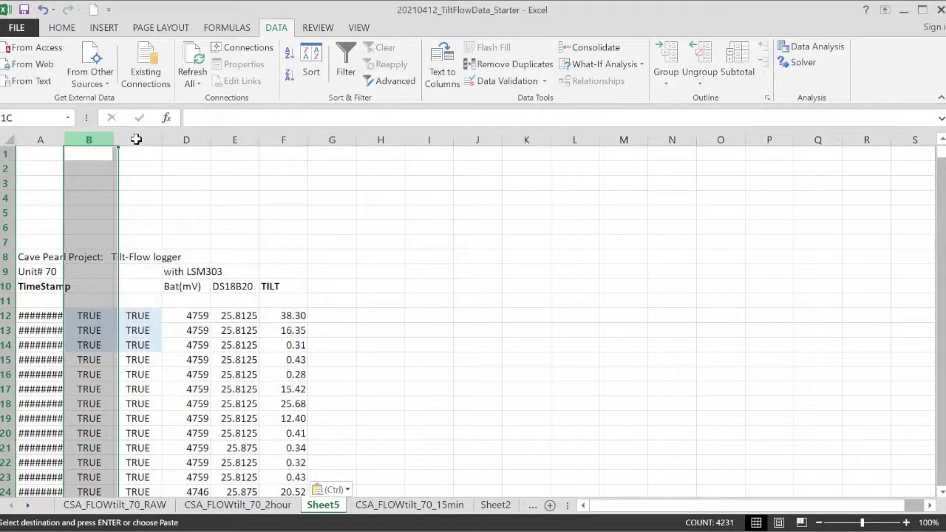
pyautogui.moveTo(136, 139); pyautogui.dragTo(138, 140)
pyautogui.rightClick(138, 139)
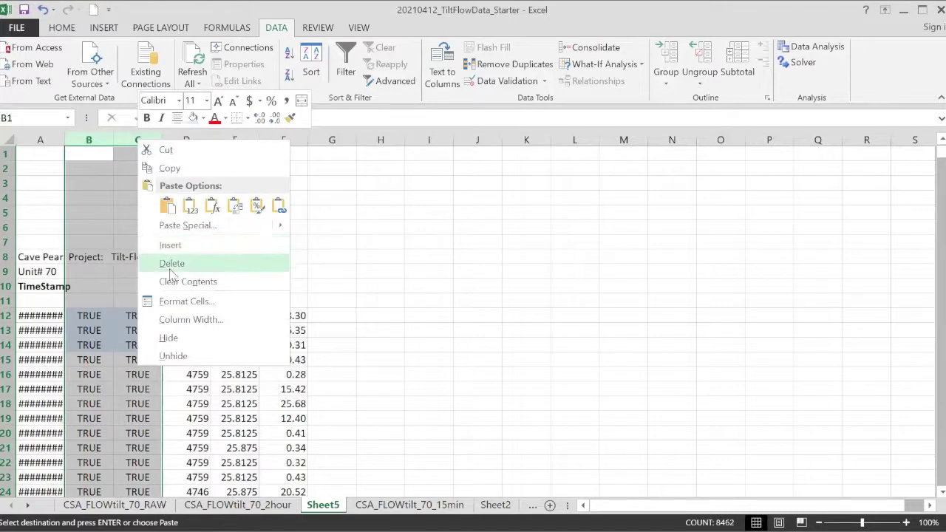
pyautogui.click(170, 268)
pyautogui.click(238, 273)
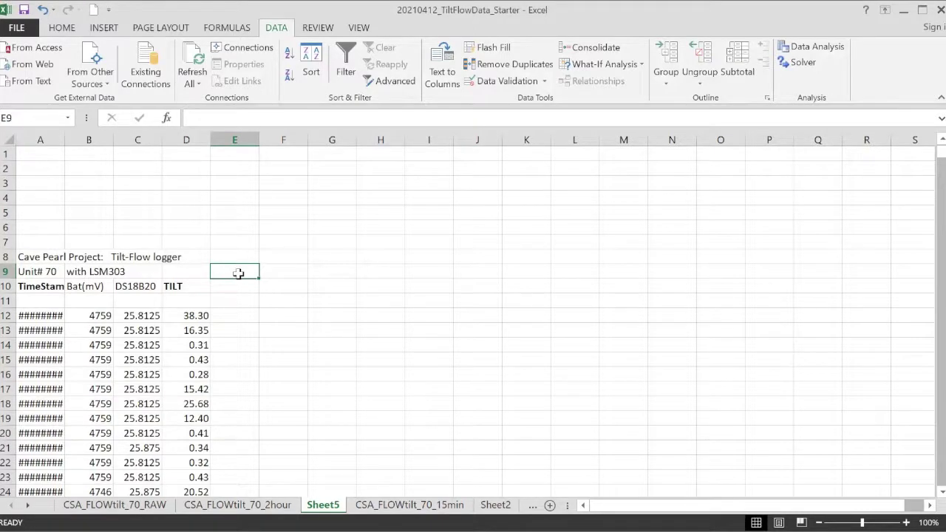
# Step: Head column E with 'Record' in E9 and '#' in E10
pyautogui.write('Record')
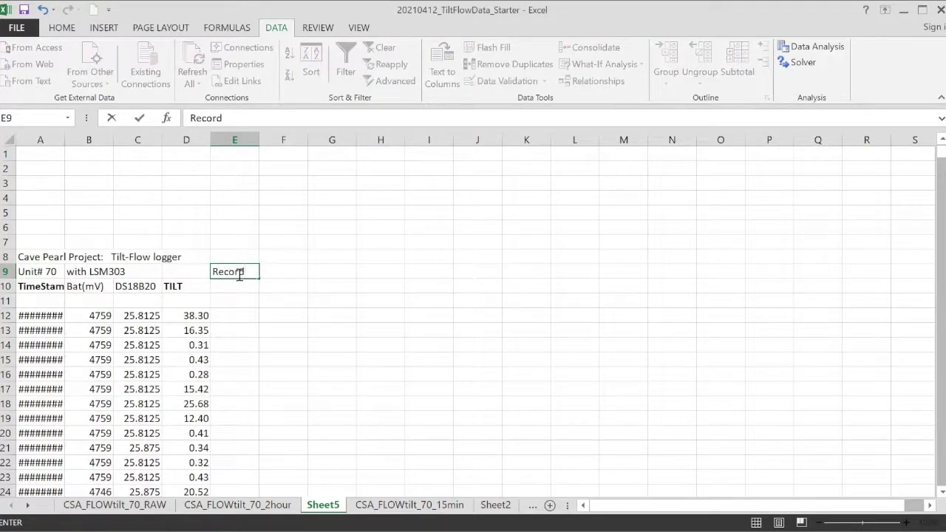
pyautogui.press('Return')
pyautogui.write('#')
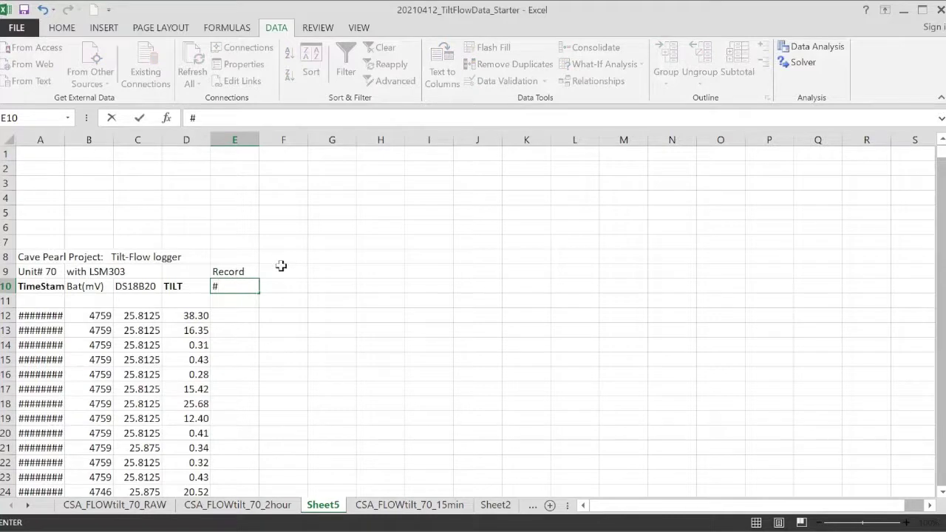
# Step: Enter 1–4 in E12:E15 and fill the record numbering down the whole column
pyautogui.click(246, 315)
pyautogui.write('1')
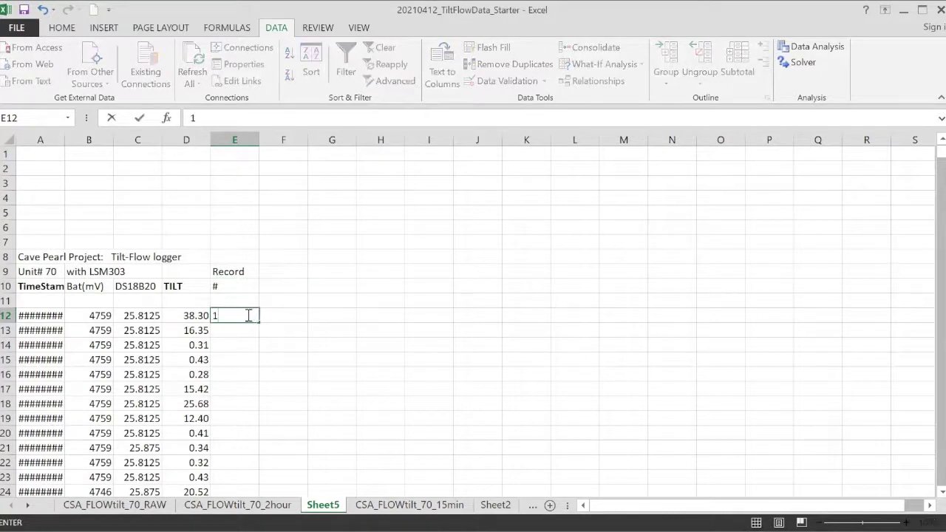
pyautogui.press('Return')
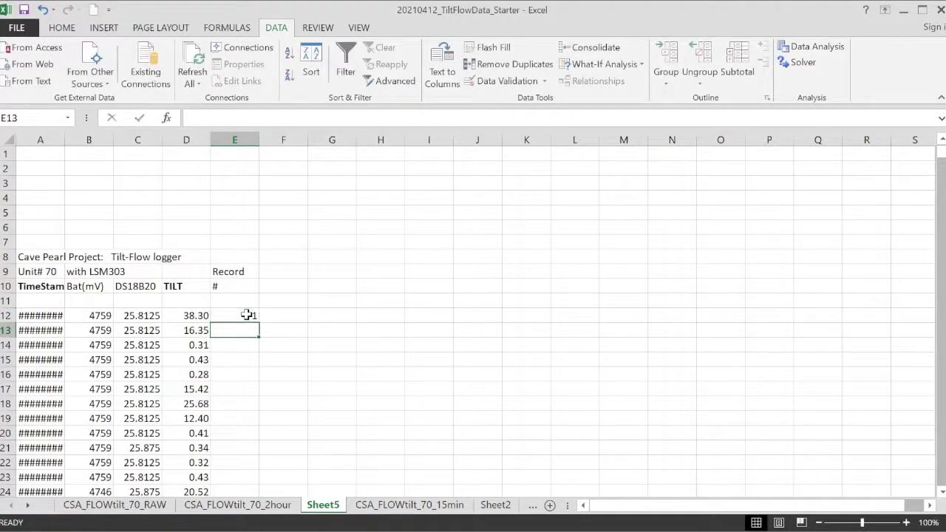
pyautogui.write('2')
pyautogui.press('Return')
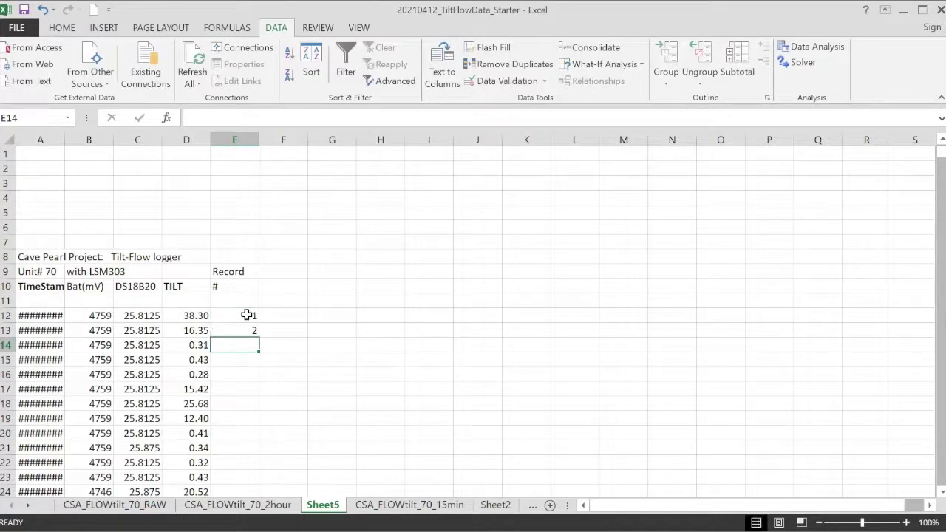
pyautogui.write('3')
pyautogui.press('Return')
pyautogui.write('4')
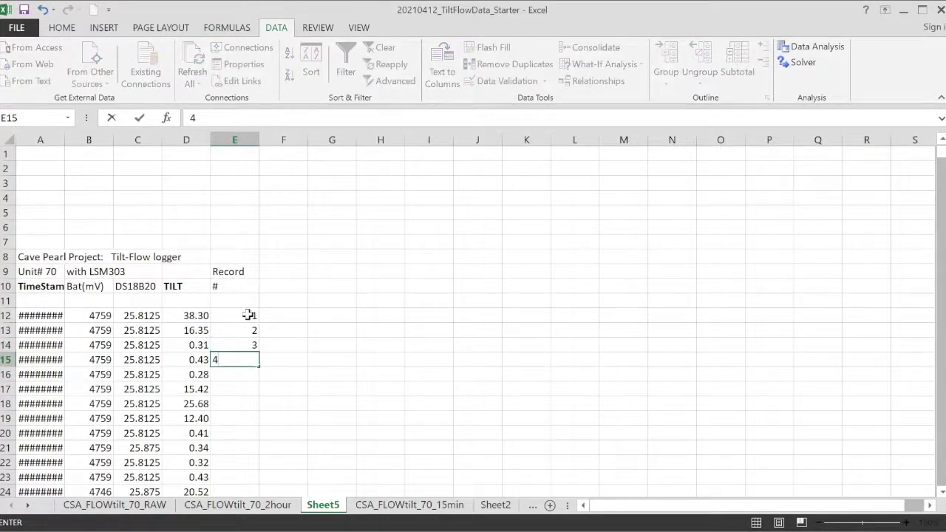
pyautogui.moveTo(247, 316); pyautogui.dragTo(260, 368)
pyautogui.doubleClick(260, 368)
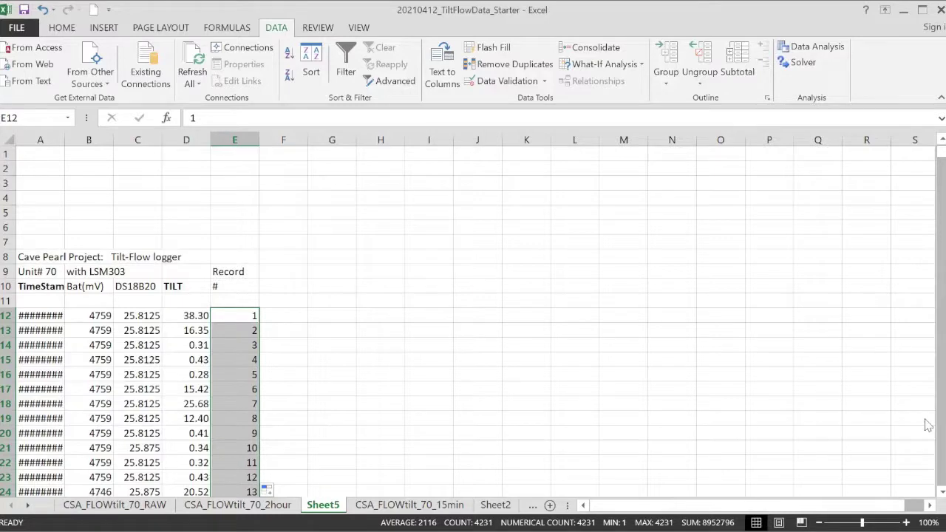
# Step: Check that row 4107 carries record number 4096
pyautogui.moveTo(941, 151); pyautogui.dragTo(940, 473)
pyautogui.scroll(20, 460, 362)
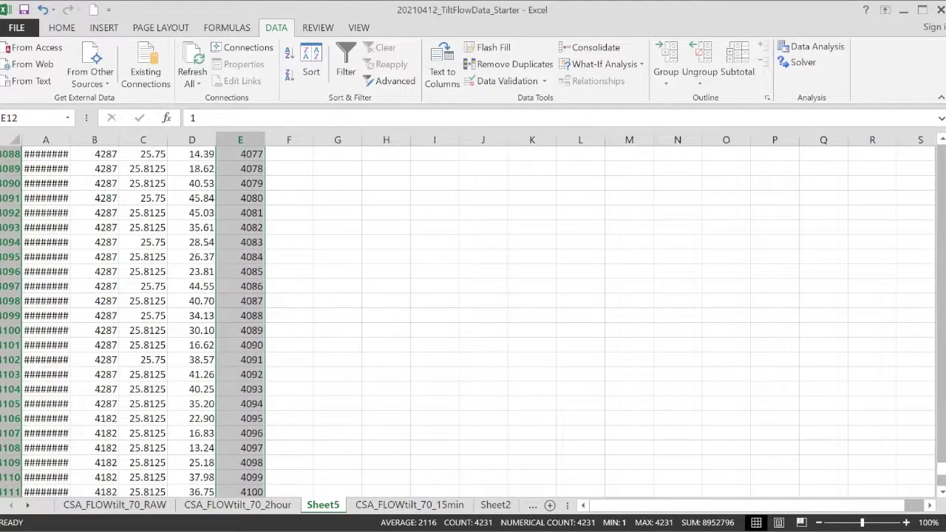
pyautogui.click(251, 433)
pyautogui.click(9, 433)
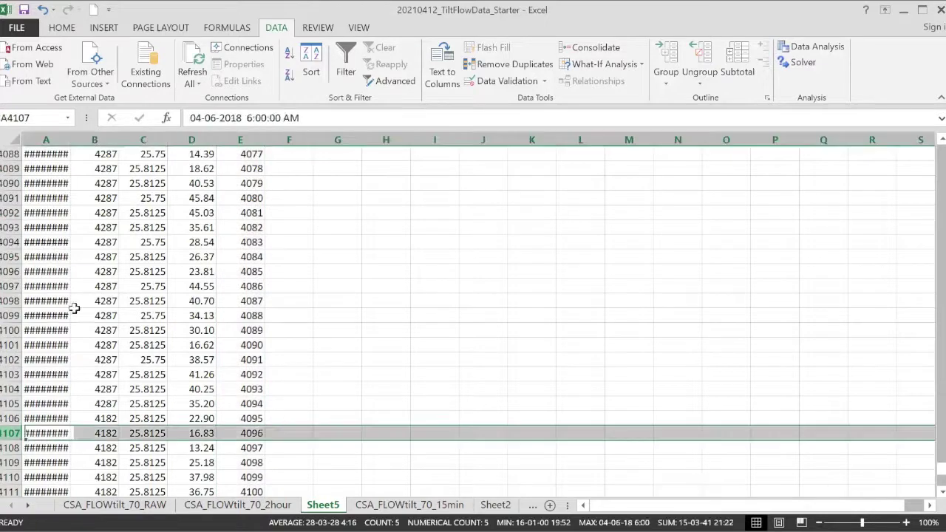
pyautogui.click(252, 433)
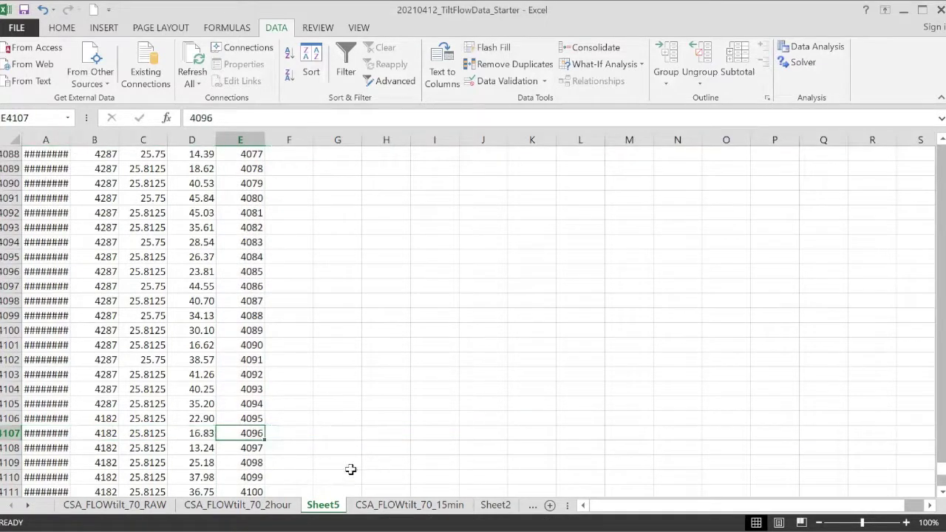
pyautogui.scroll(-4, 318, 413)
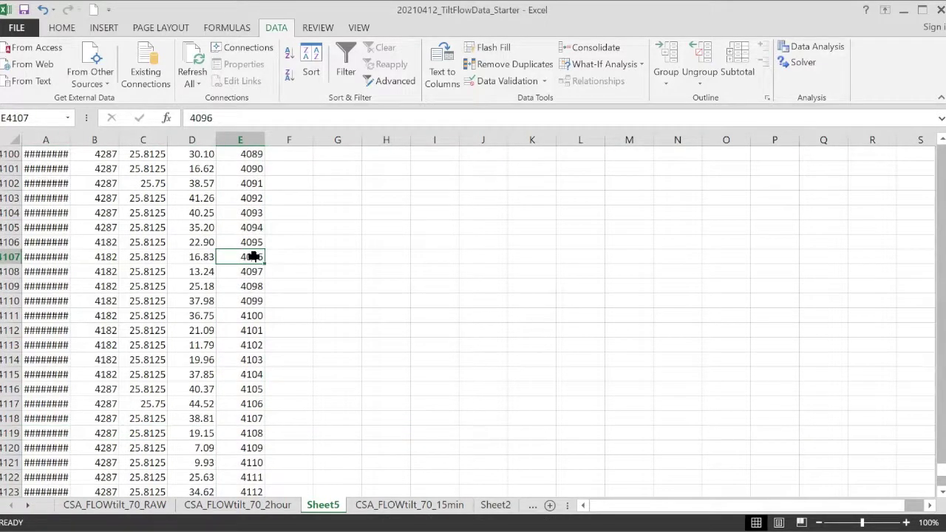
# Step: Copy the numbered data in columns A–E onto a new blank sheet
pyautogui.hotkey('ctrl', 'pagedown')
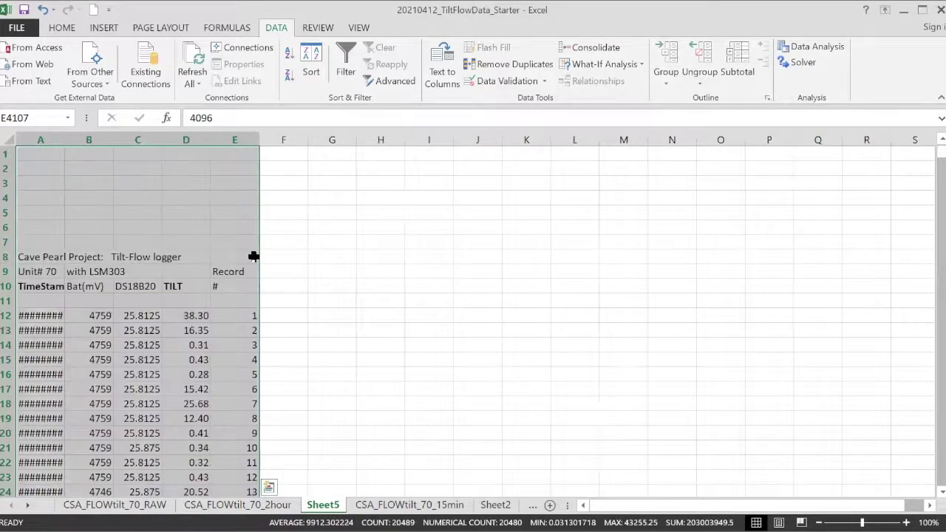
pyautogui.hotkey('ctrl', 'c')
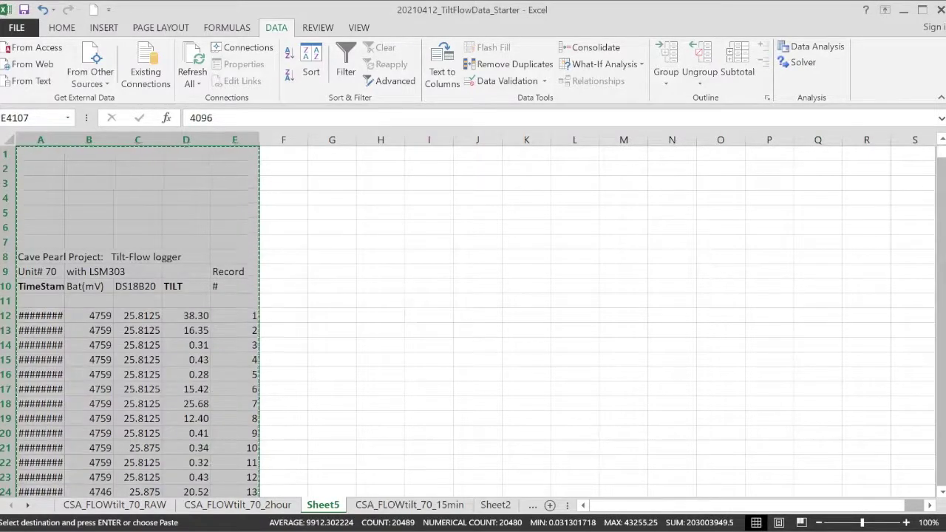
pyautogui.hotkey('shift', 'F11')
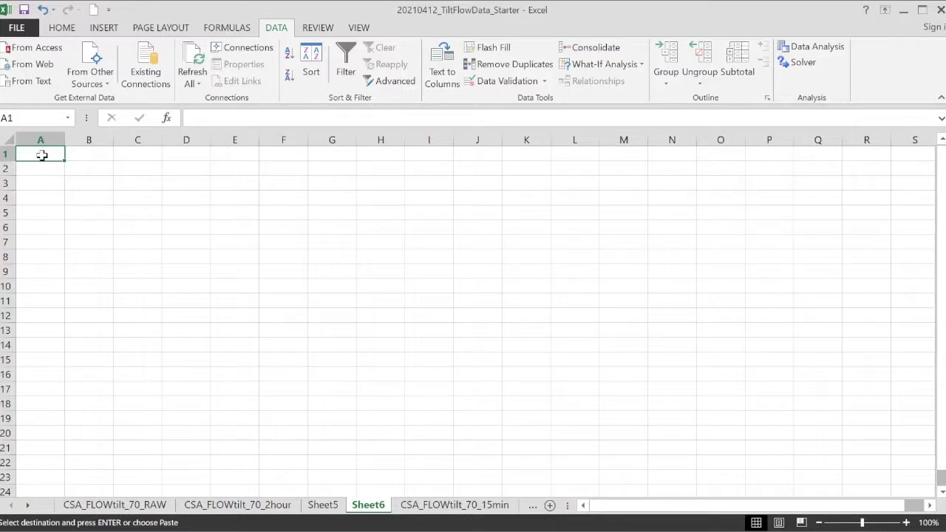
pyautogui.hotkey('ctrl', 'v')
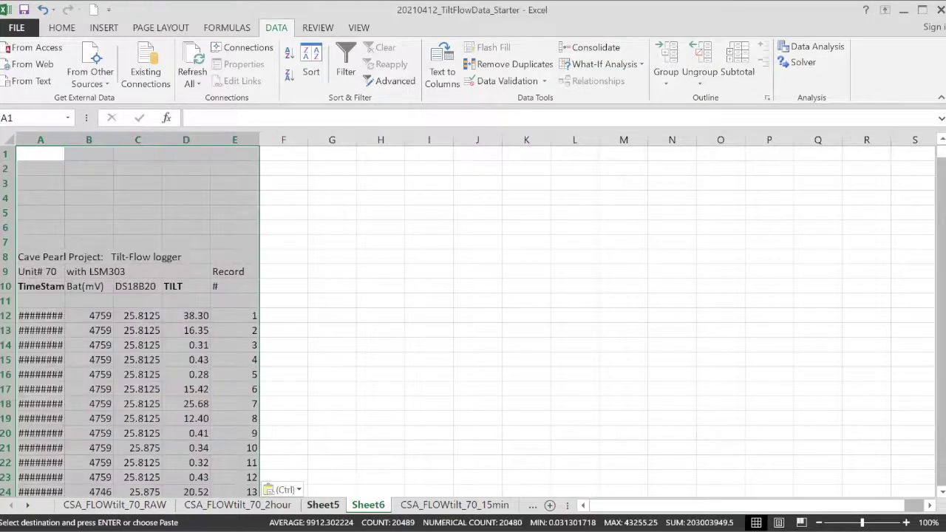
# Step: Delete Sheet5 from the workbook
pyautogui.hotkey('ctrl', 'pageup')
pyautogui.rightClick(320, 505)
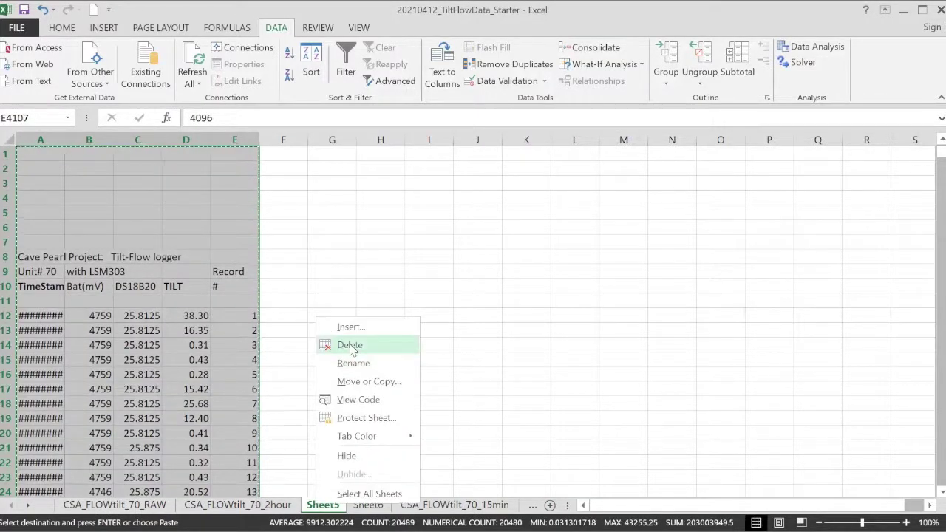
pyautogui.press('Return')
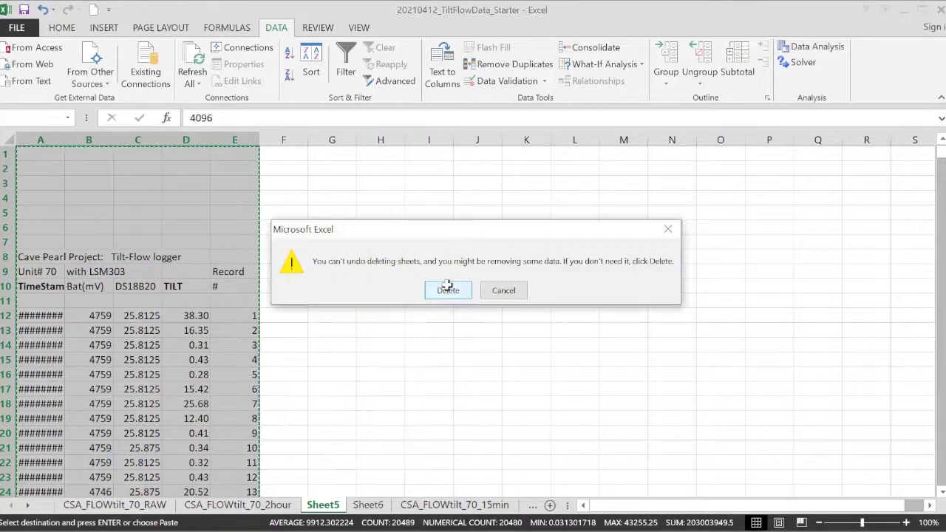
pyautogui.press('Return')
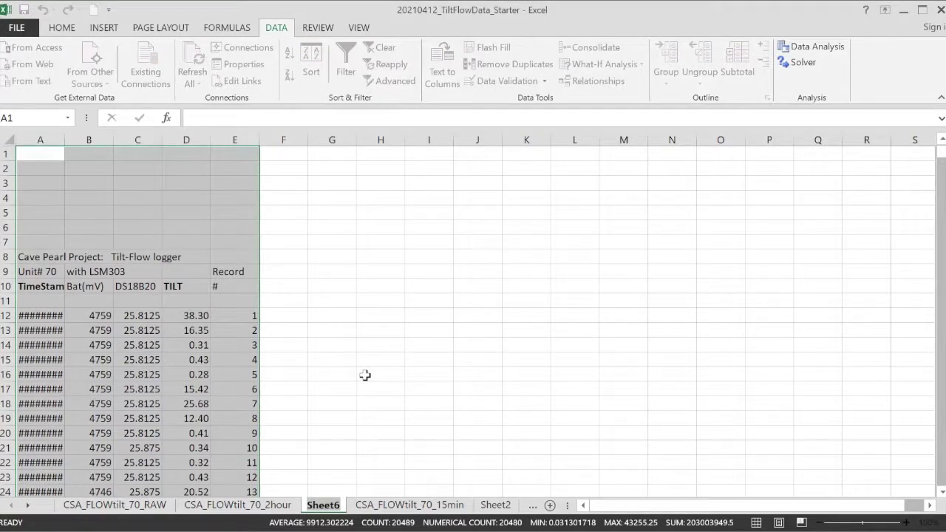
# Step: Rename the new sheet to '2hour 4096 records'
pyautogui.write('2hour')
pyautogui.press('Return')
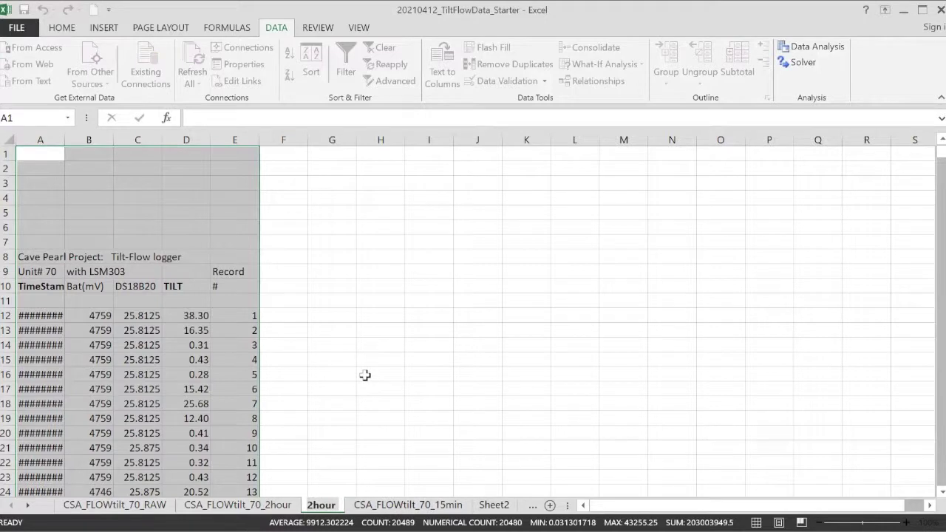
pyautogui.write('4096 re')
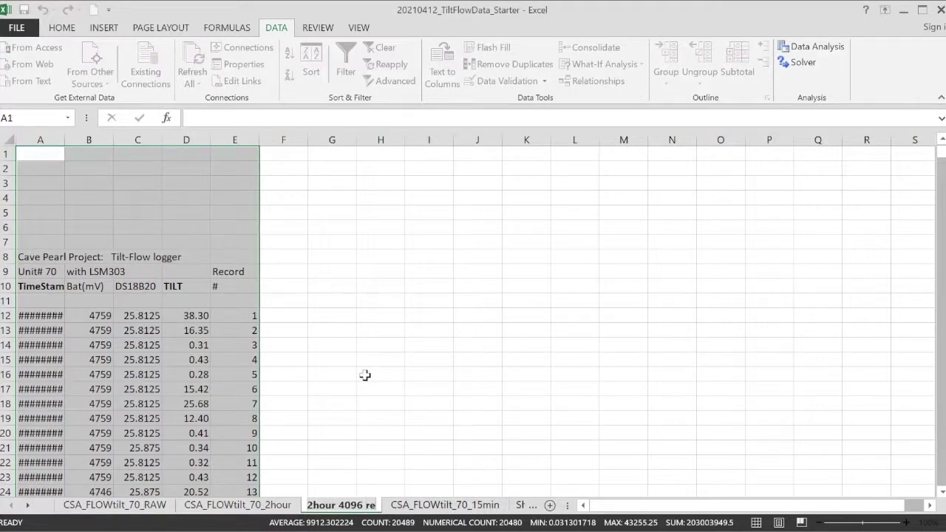
pyautogui.write('cords')
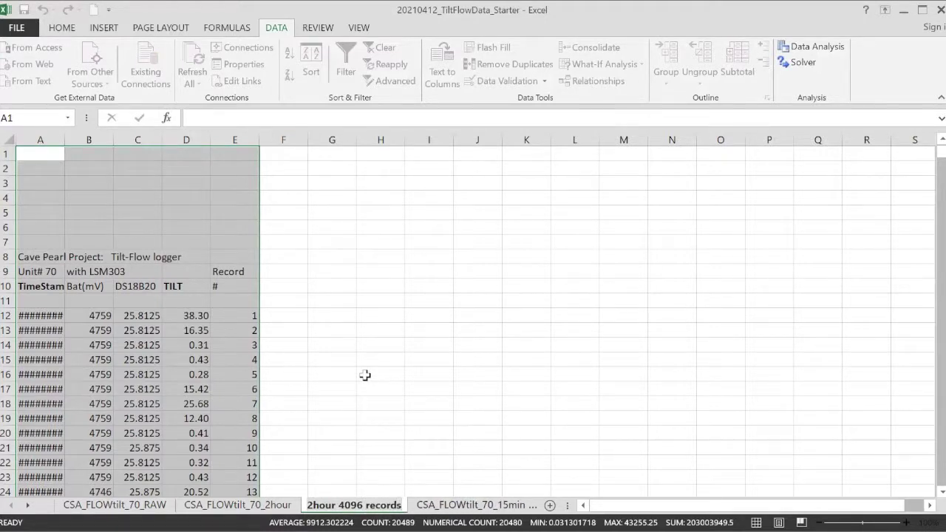
pyautogui.click(294, 271)
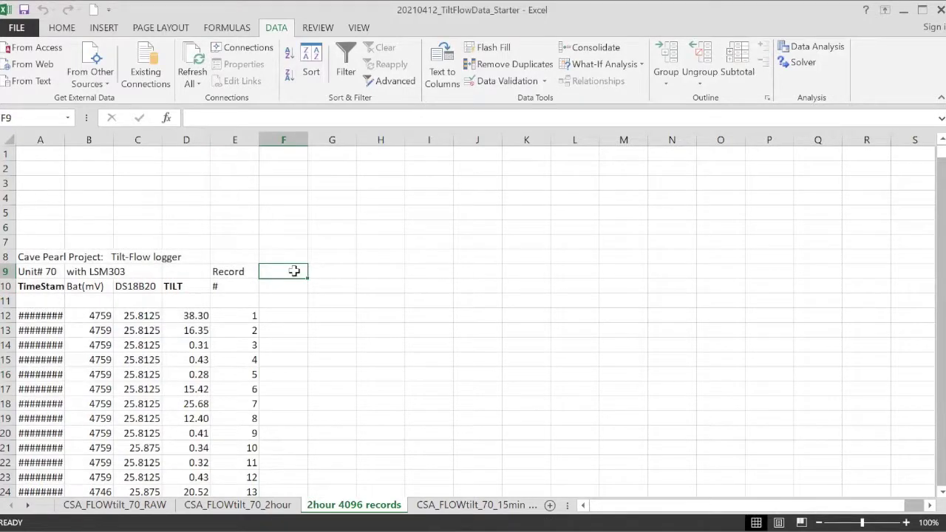
# Step: Head column F with 'Fourier' in F9 and 'on TILT' in F10
pyautogui.write('Fourier')
pyautogui.press('Return')
pyautogui.write('on TILT')
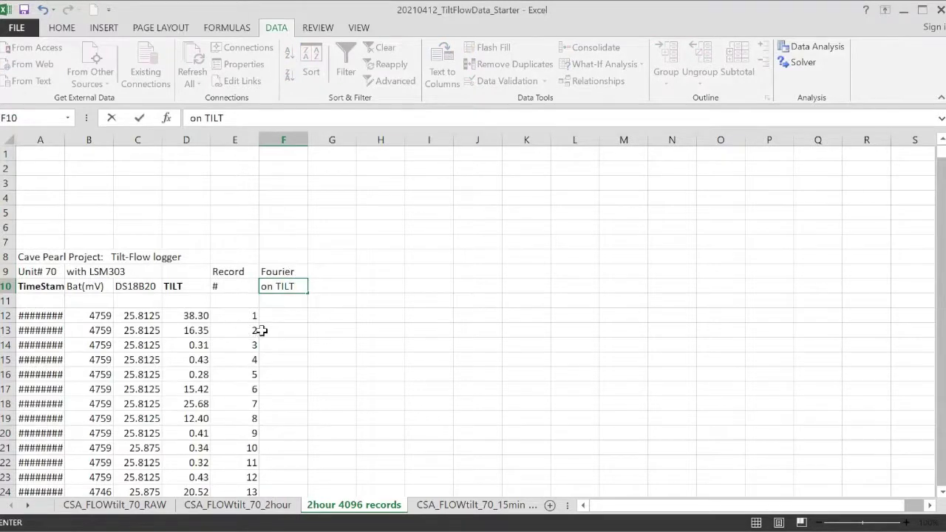
# Step: Run Fourier Analysis on TILT values $D$12:$D$4107 with output starting at $F$12
pyautogui.click(196, 316)
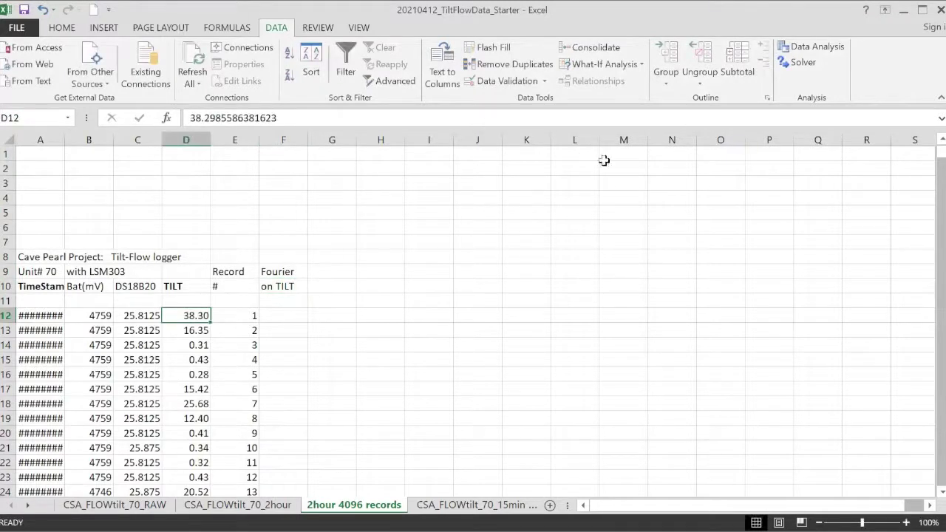
pyautogui.click(809, 45)
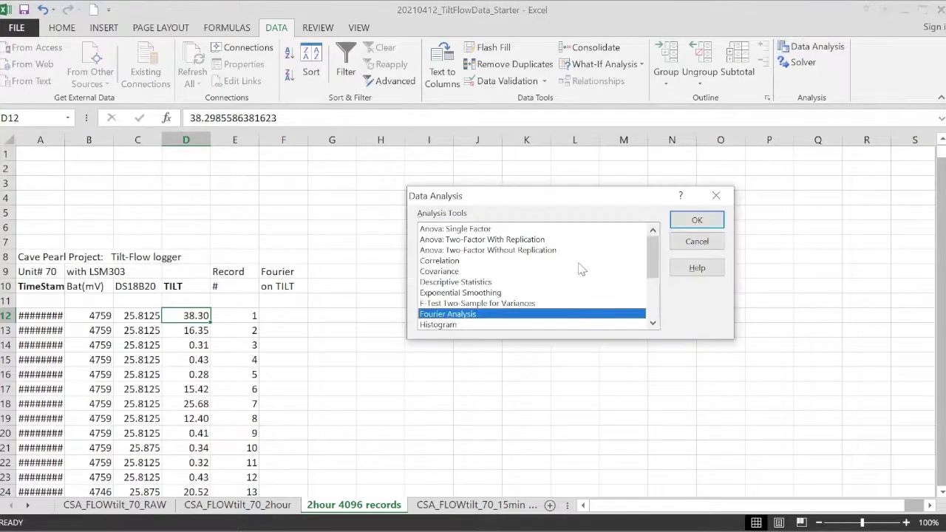
pyautogui.click(698, 222)
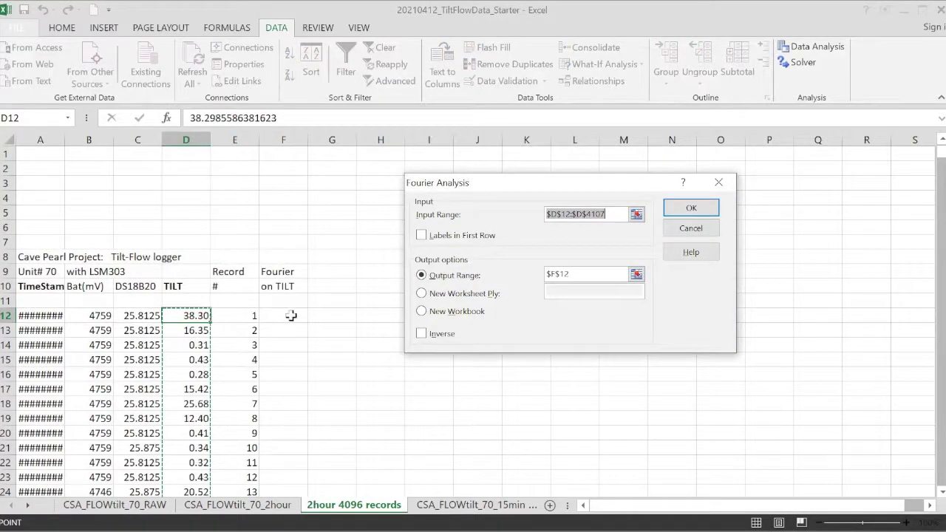
pyautogui.click(698, 210)
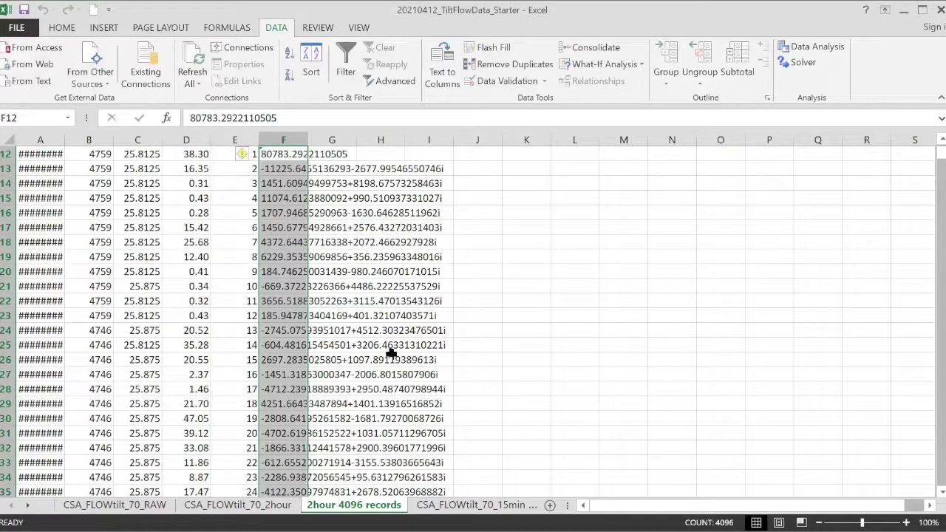
pyautogui.scroll(3, 390, 353)
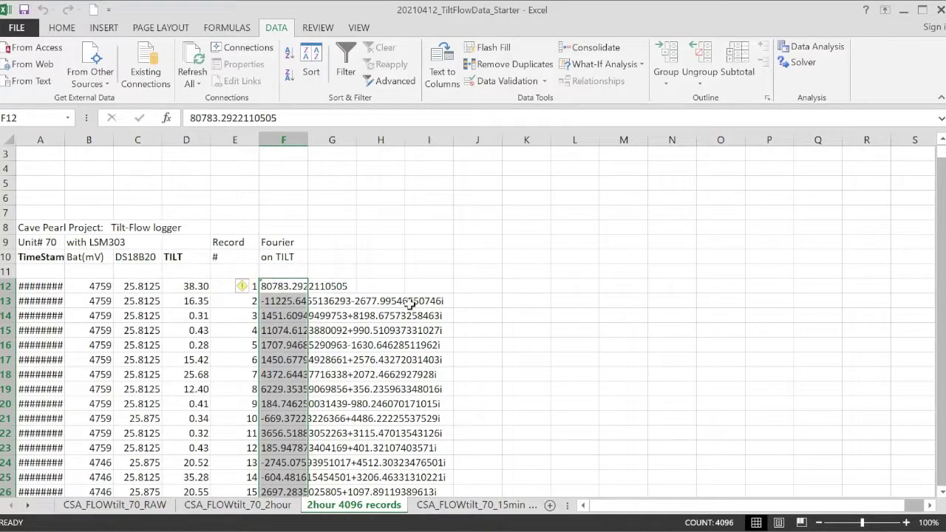
pyautogui.click(333, 242)
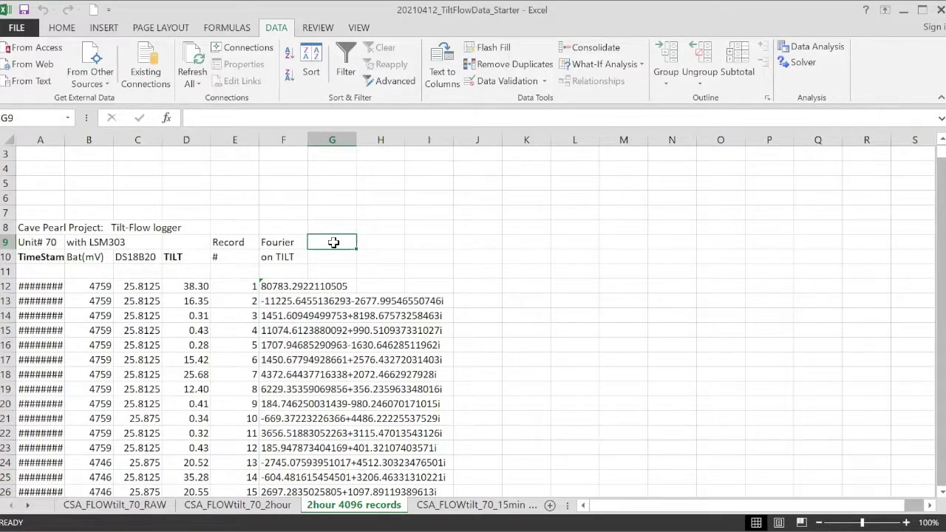
# Step: Head column G with 'Frequency' in G9 and 'x-Axis' in G10
pyautogui.write('Frequency')
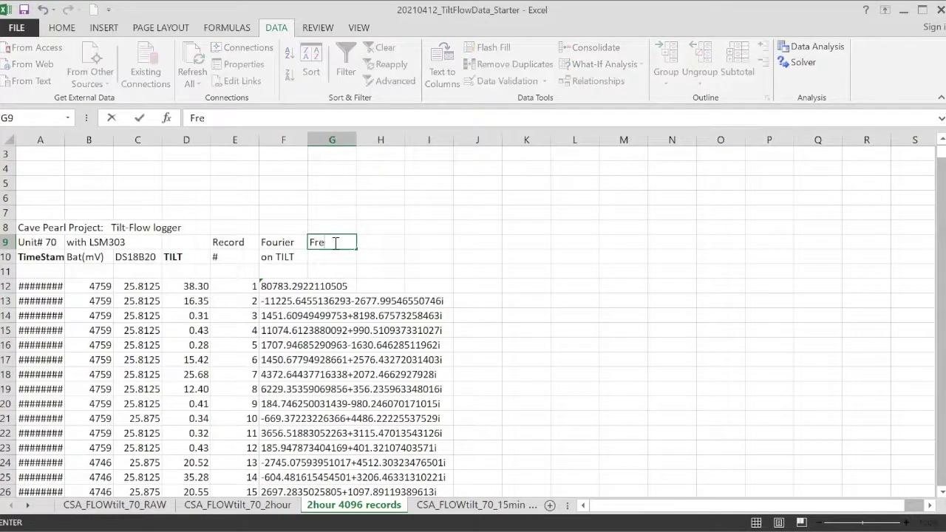
pyautogui.press('Return')
pyautogui.write('x-Axis')
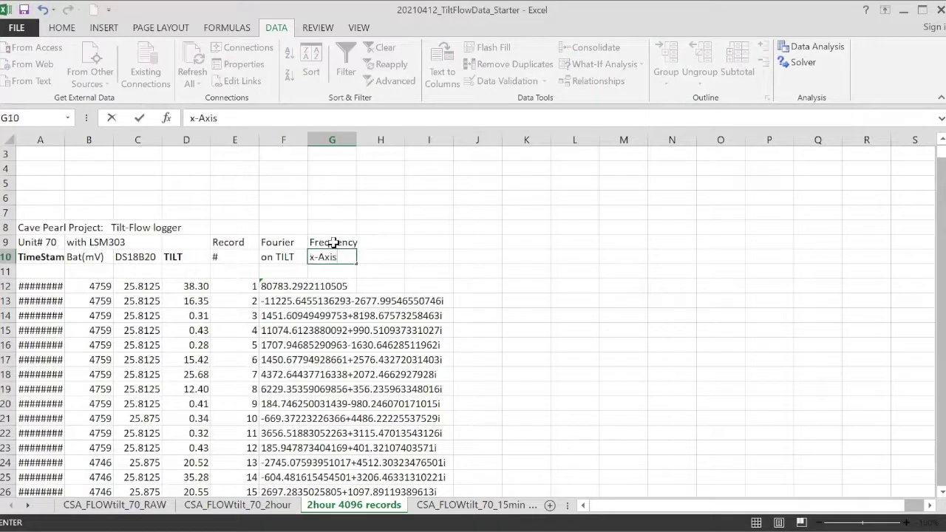
# Step: Label G4:G5 'TOTAL Time (days)' and compute =A4107-A12 (341.25 days) in G6
pyautogui.click(330, 169)
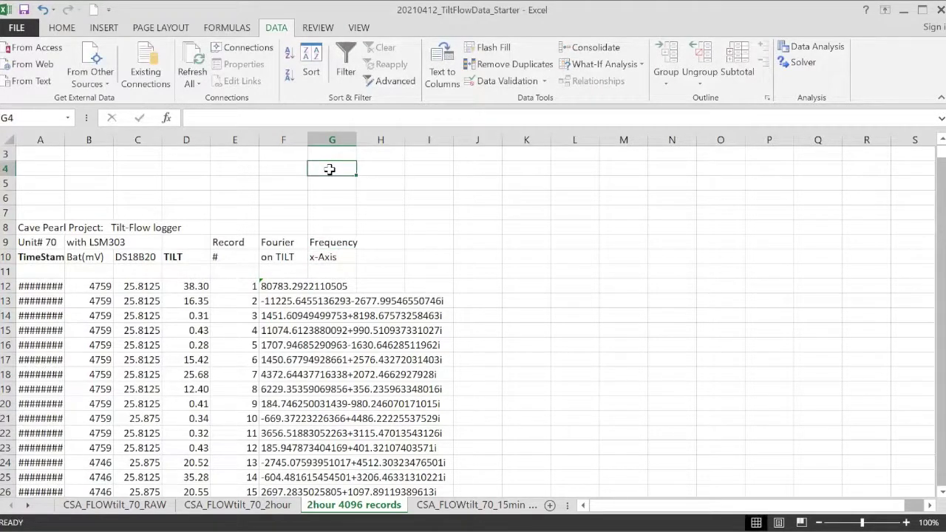
pyautogui.write('TOTAL')
pyautogui.press('Return')
pyautogui.write('Time (days')
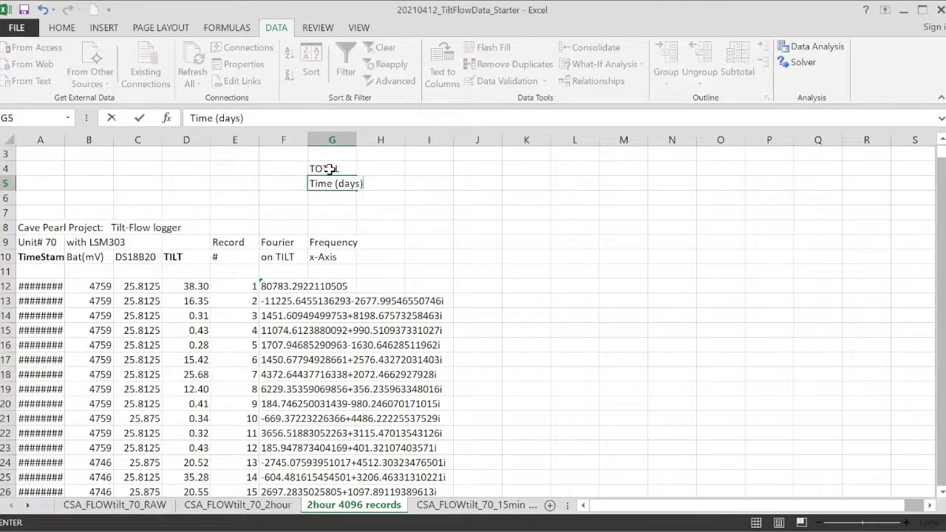
pyautogui.click(328, 196)
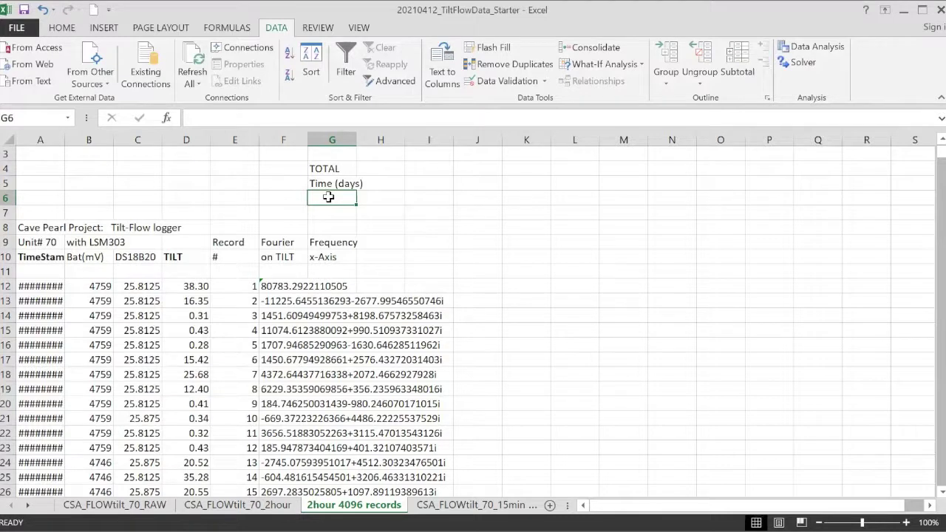
pyautogui.write('=')
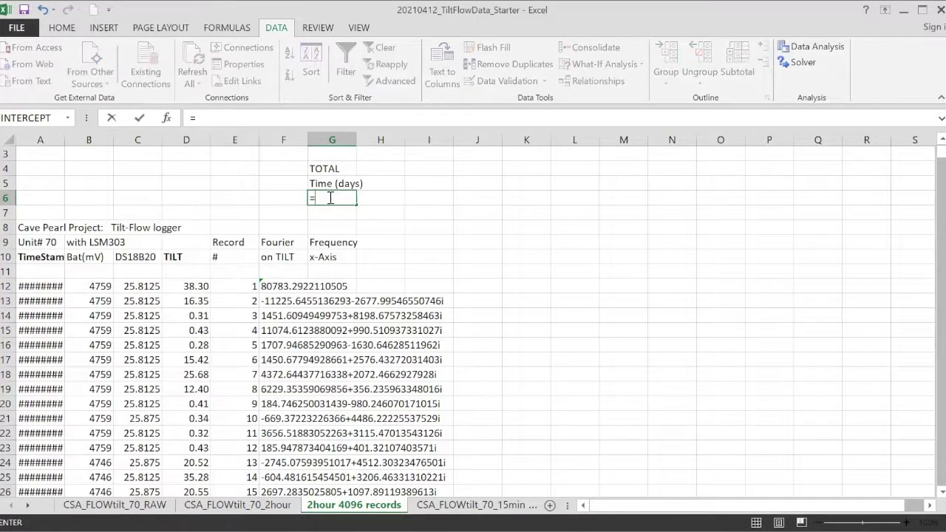
pyautogui.write('a4107-a12')
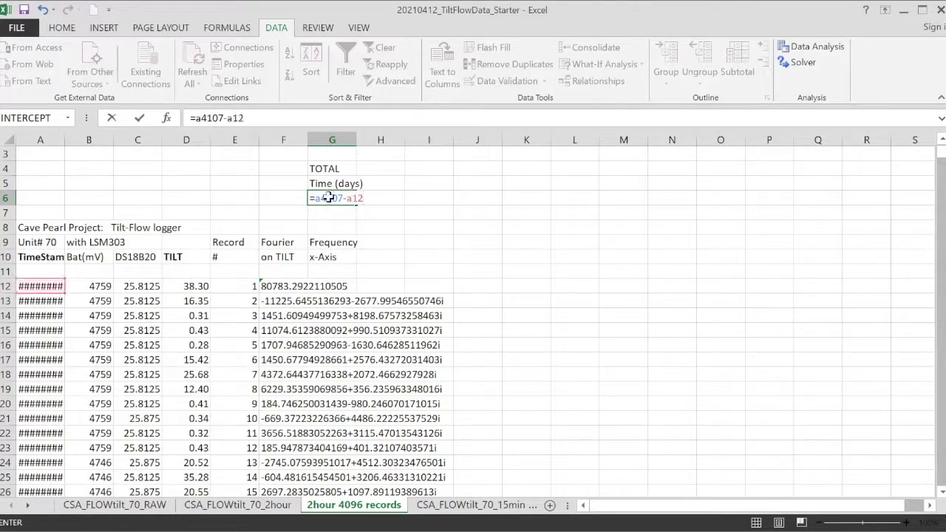
pyautogui.press('Return')
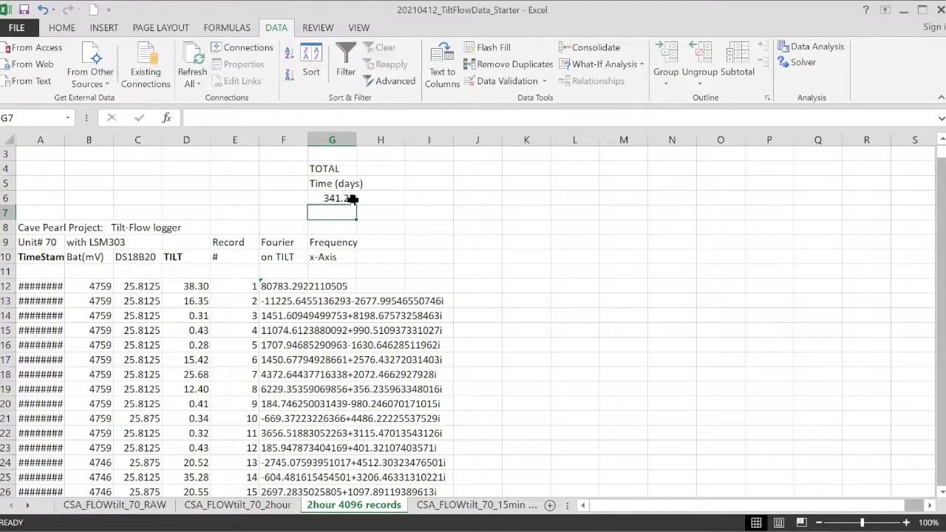
# Step: Enter =E12/$G$6 in G12 and fill the frequency formula down all records
pyautogui.click(336, 289)
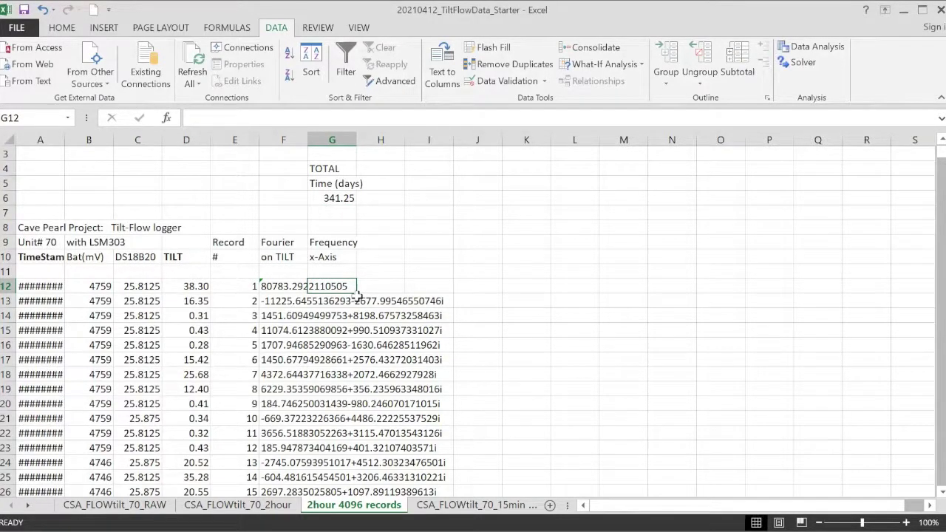
pyautogui.write('=')
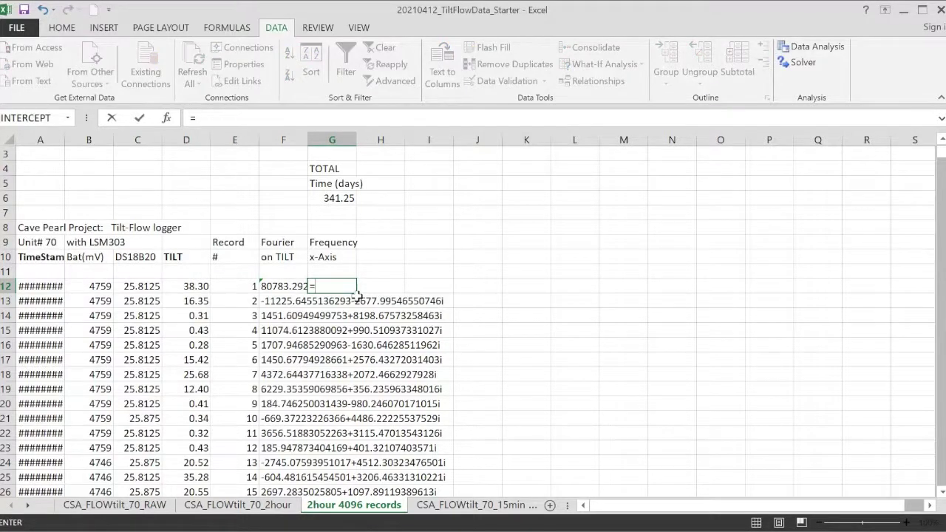
pyautogui.write('e12/')
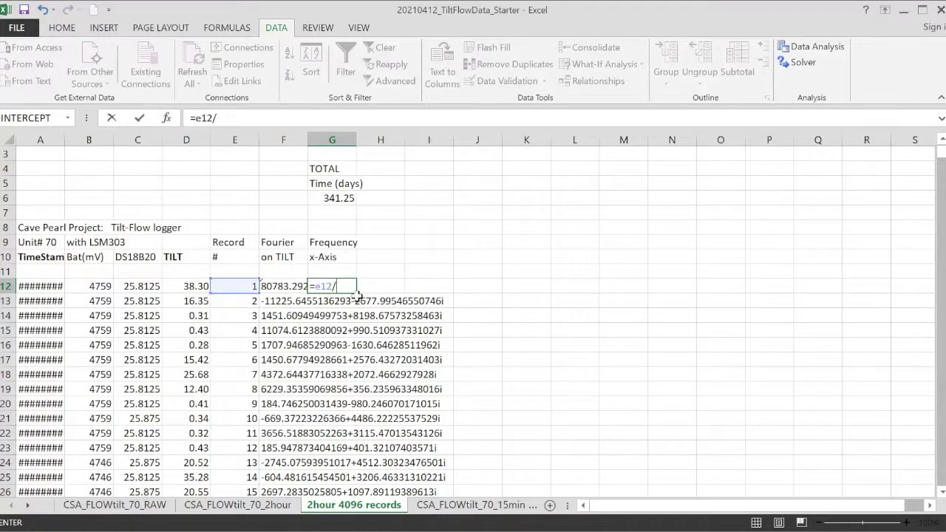
pyautogui.write('$g$6')
pyautogui.press('Return')
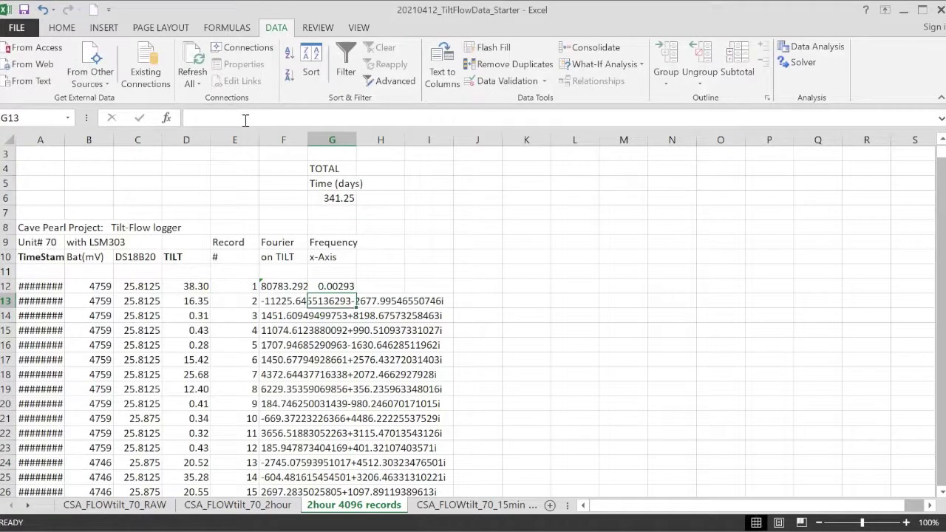
pyautogui.click(346, 287)
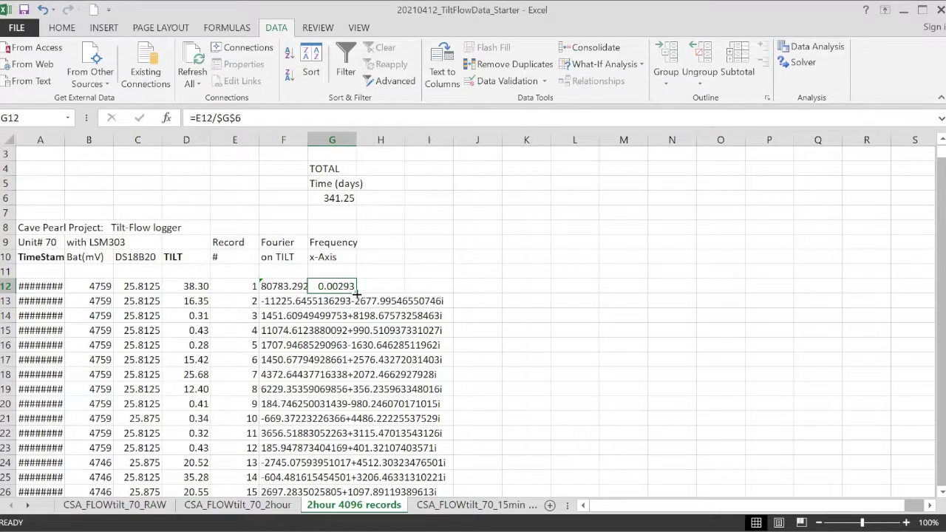
pyautogui.doubleClick(357, 293)
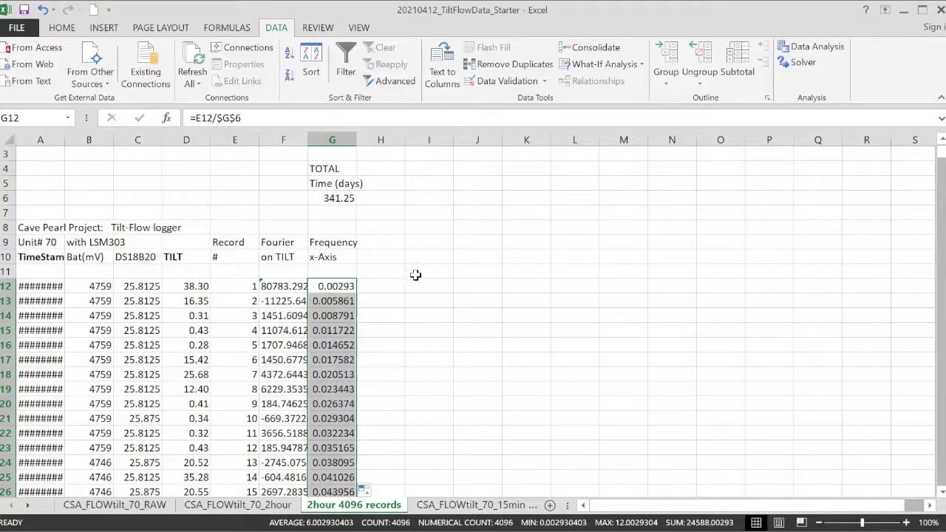
pyautogui.click(379, 241)
# Step: Label H8 'MAGNITUDE' and note the formula imabs(F)*(2/4096) in H9
pyautogui.click(385, 227)
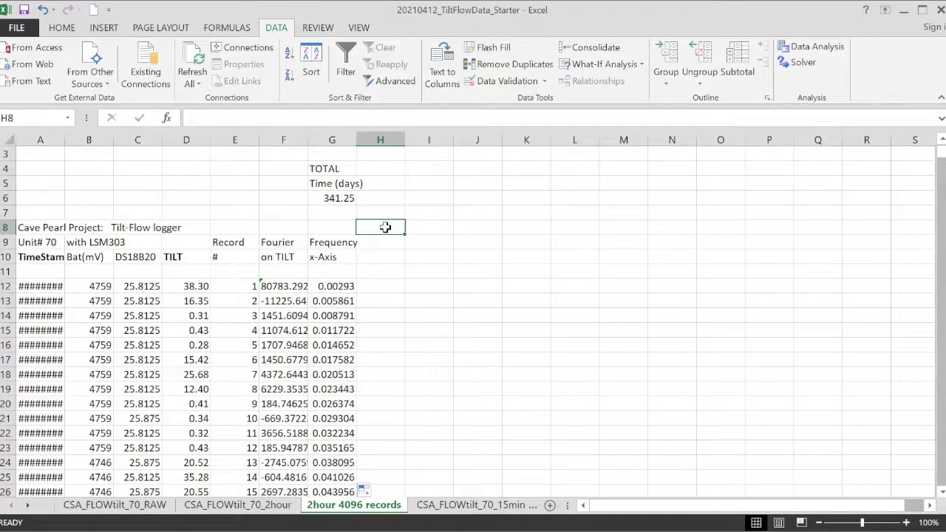
pyautogui.write('MAGNITUDE')
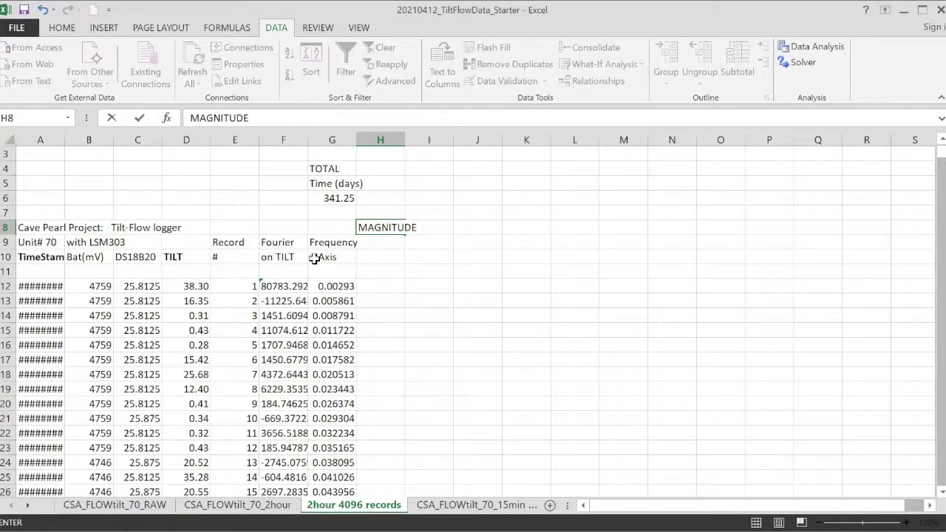
pyautogui.click(388, 245)
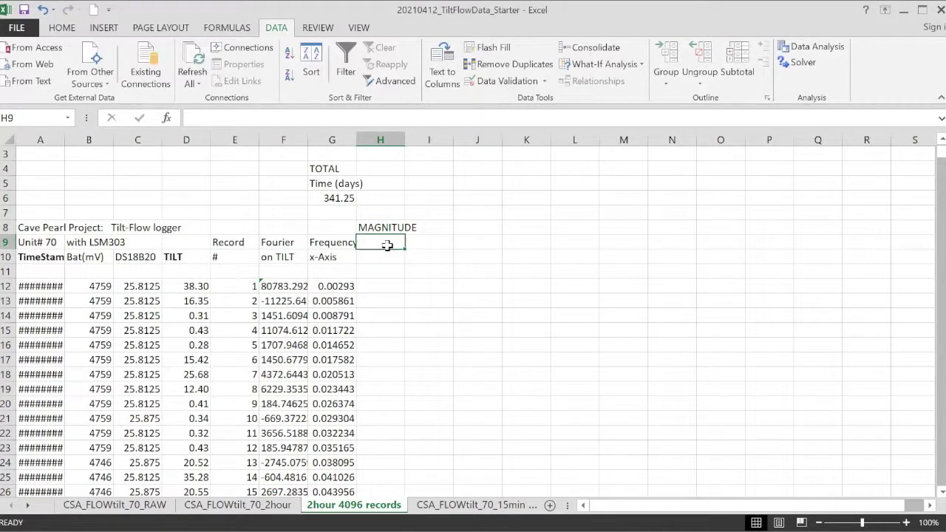
pyautogui.write('ima')
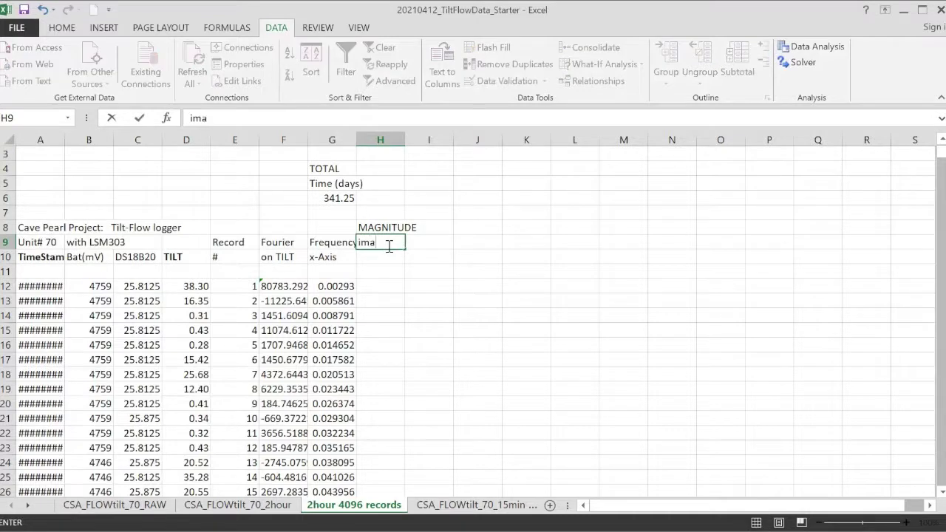
pyautogui.write('bs(F)*(2/4096)')
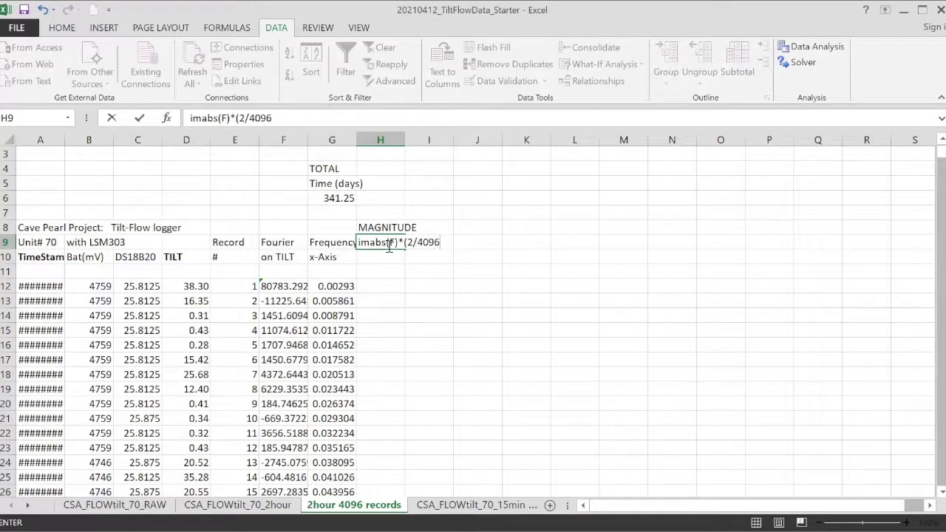
pyautogui.press('Return')
# Step: Enter =IMABS(F12)*(2/4096) in H12 and fill it down column H
pyautogui.click(381, 288)
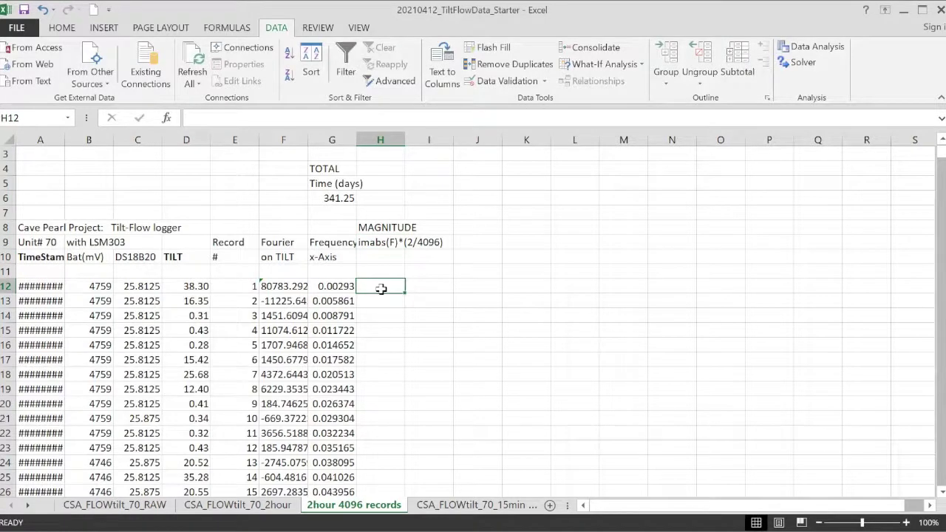
pyautogui.write('=')
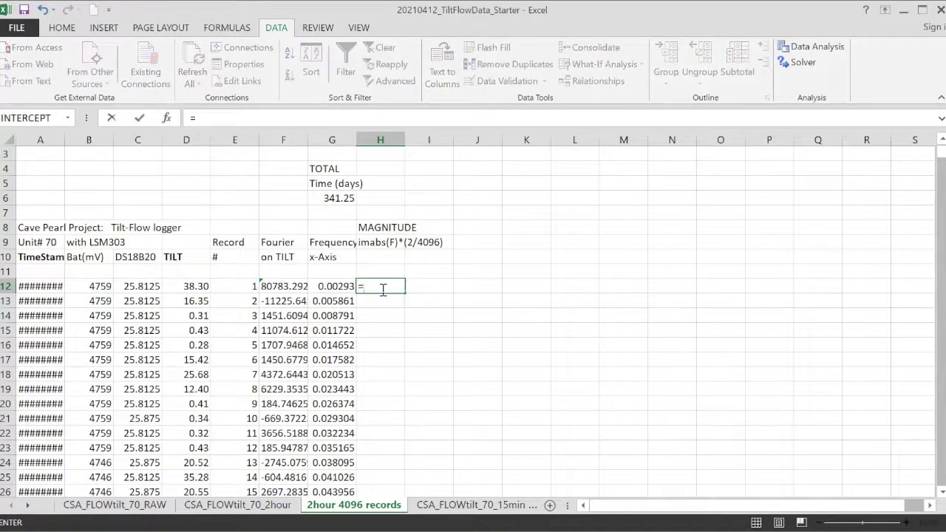
pyautogui.write('imabs')
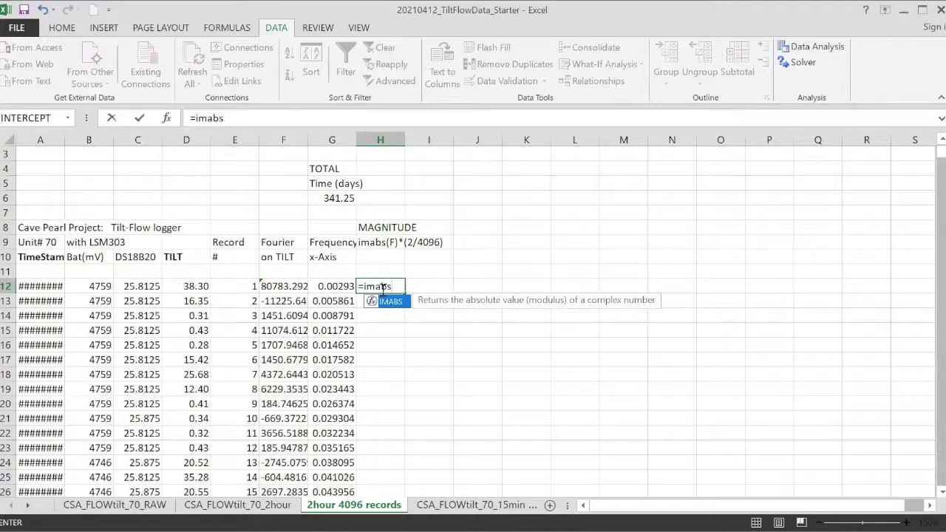
pyautogui.write('(')
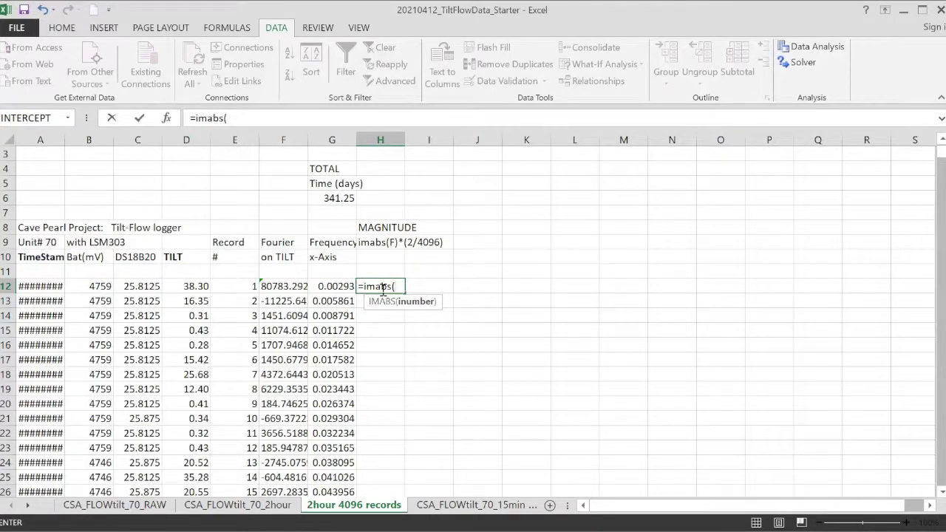
pyautogui.write('F12')
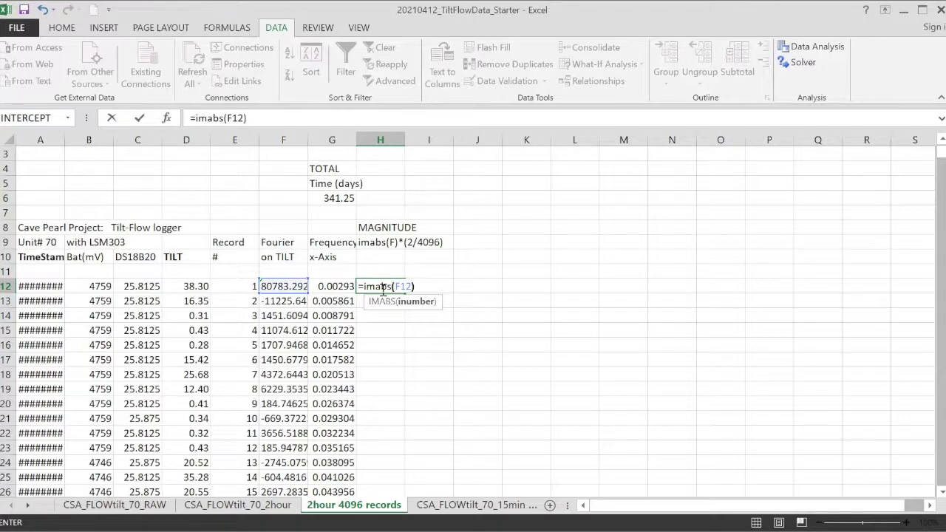
pyautogui.write(')*(2')
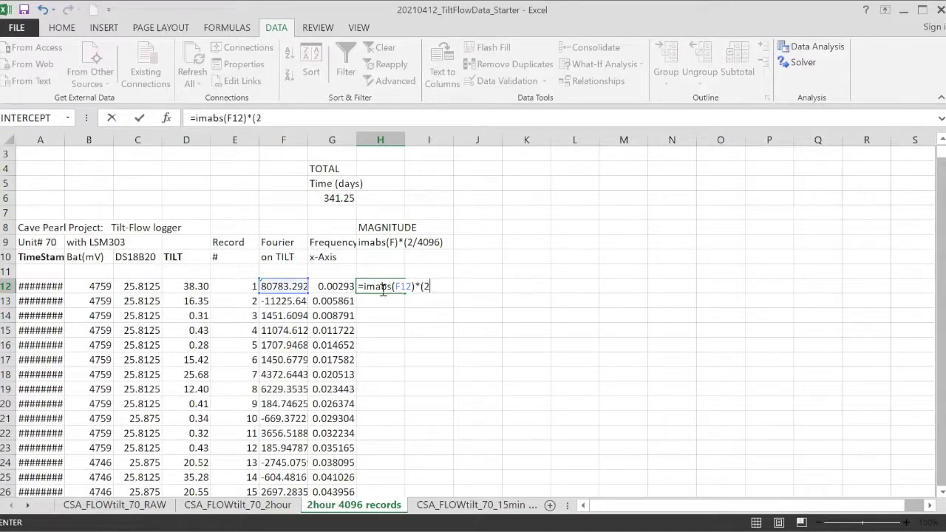
pyautogui.write('/4096')
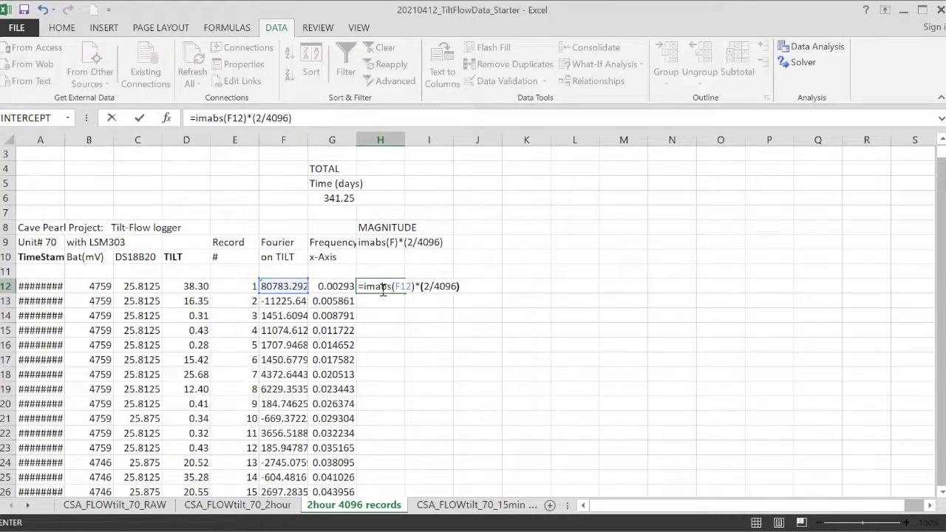
pyautogui.write(')')
pyautogui.hotkey('ctrl', 'Return')
pyautogui.doubleClick(405, 293)
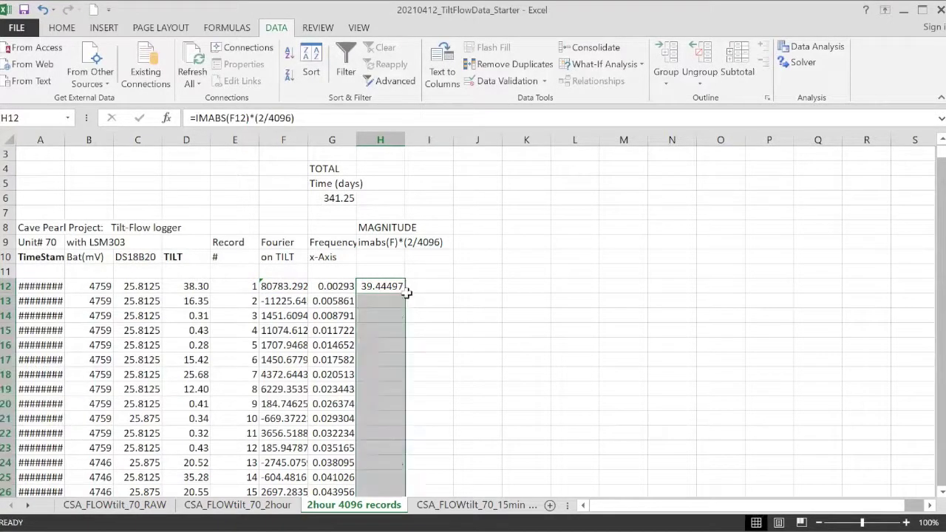
pyautogui.click(331, 286)
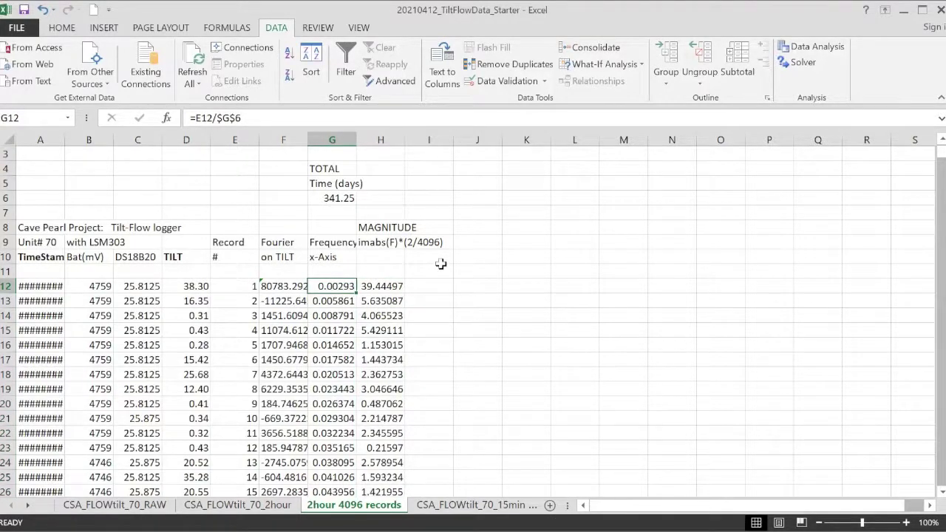
pyautogui.hotkey('ctrl', 'shift', 'End')
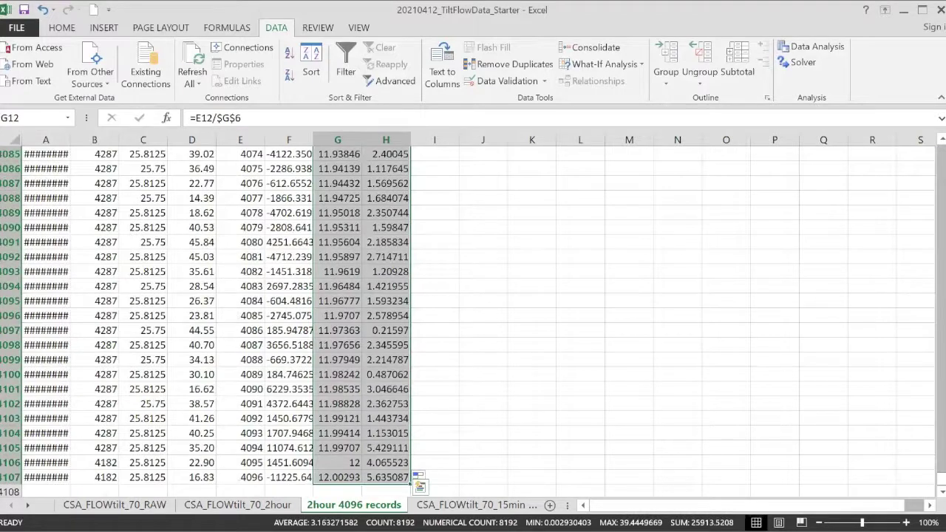
# Step: Insert a Scatter with Straight Lines chart of G12:H4107 to the right of the data
pyautogui.hotkey('ctrl', 'BackSpace')
pyautogui.click(104, 28)
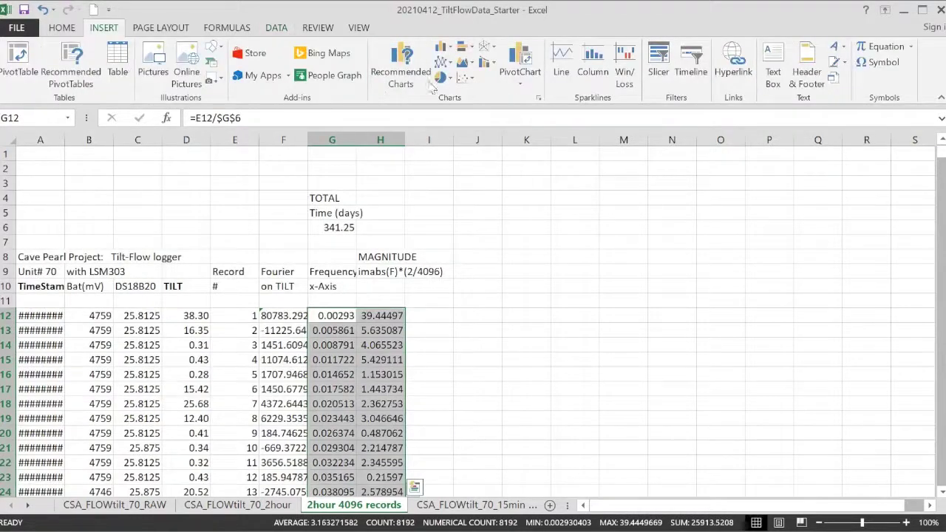
pyautogui.click(466, 78)
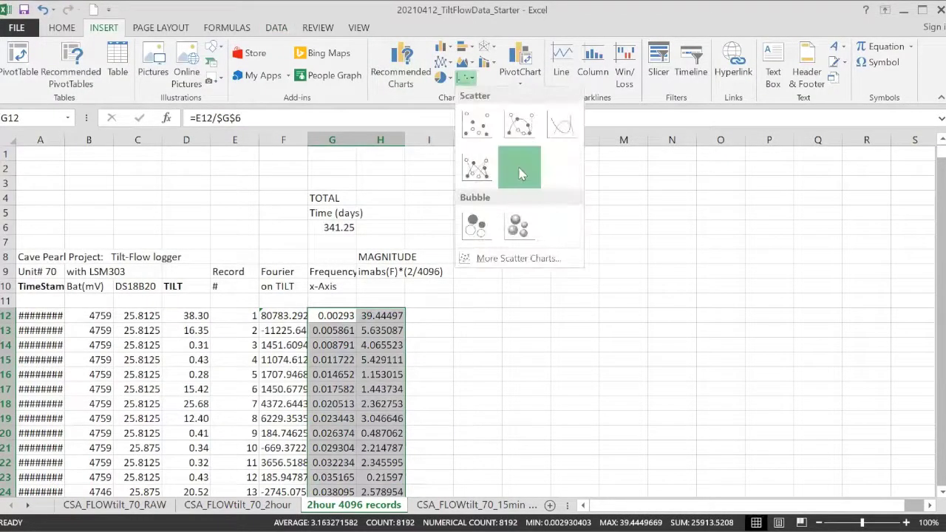
pyautogui.click(519, 166)
pyautogui.moveTo(419, 236); pyautogui.dragTo(576, 197)
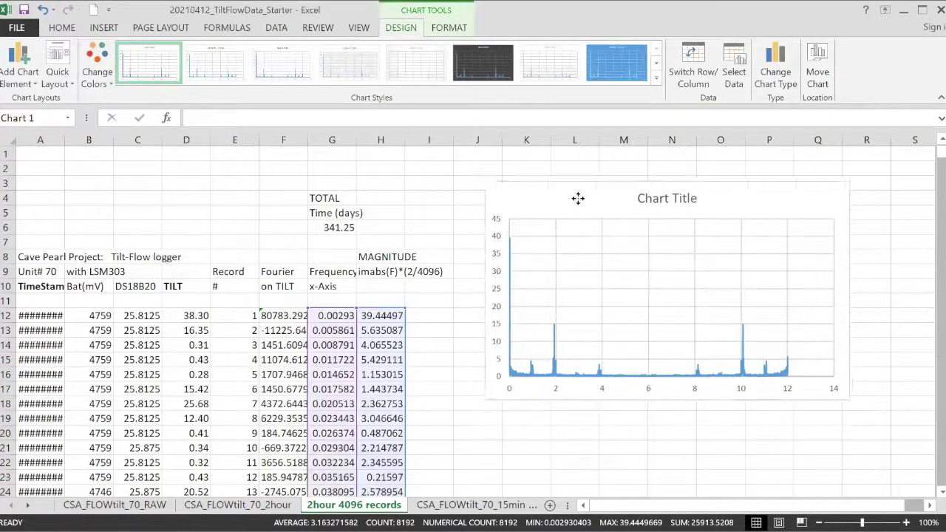
# Step: Retitle the chart '2HOUR DATA = 12 samples per day' and fine-tune its position
pyautogui.click(644, 194)
pyautogui.moveTo(641, 193); pyautogui.dragTo(702, 194)
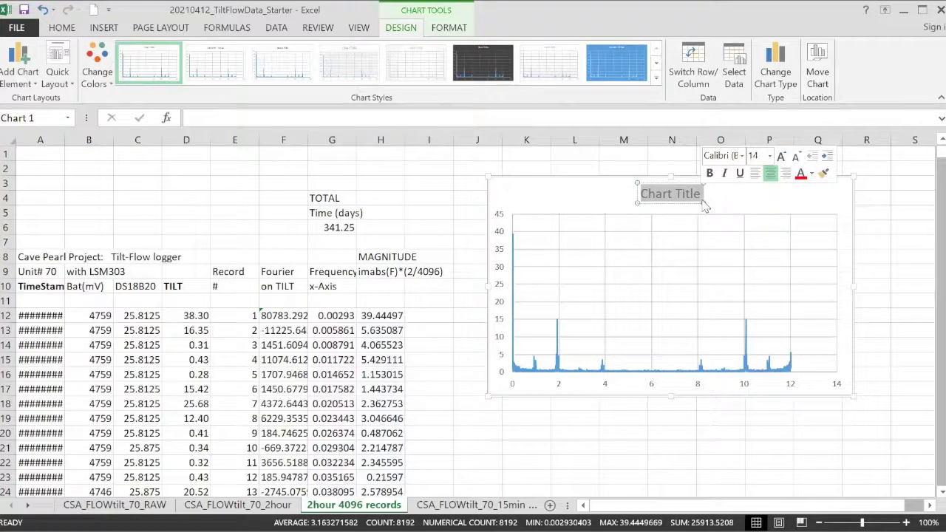
pyautogui.write('2HOUR DAT')
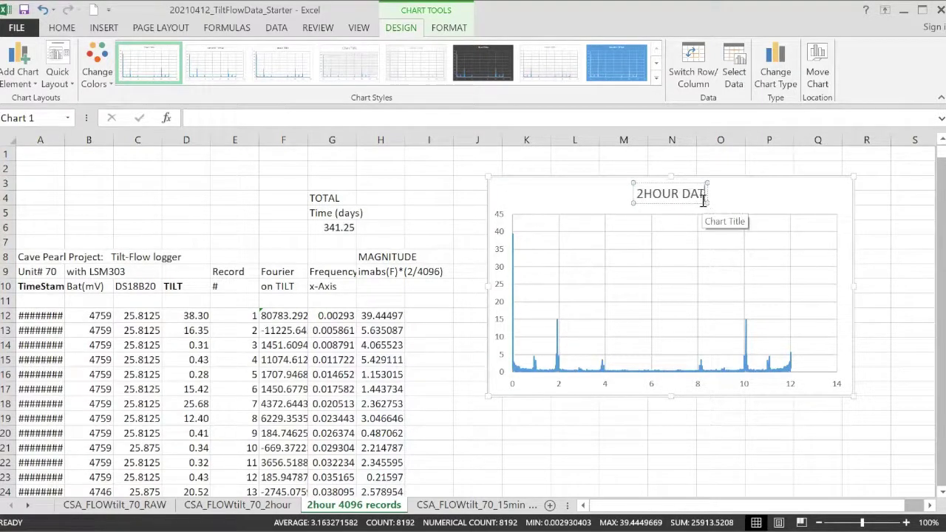
pyautogui.write('A =')
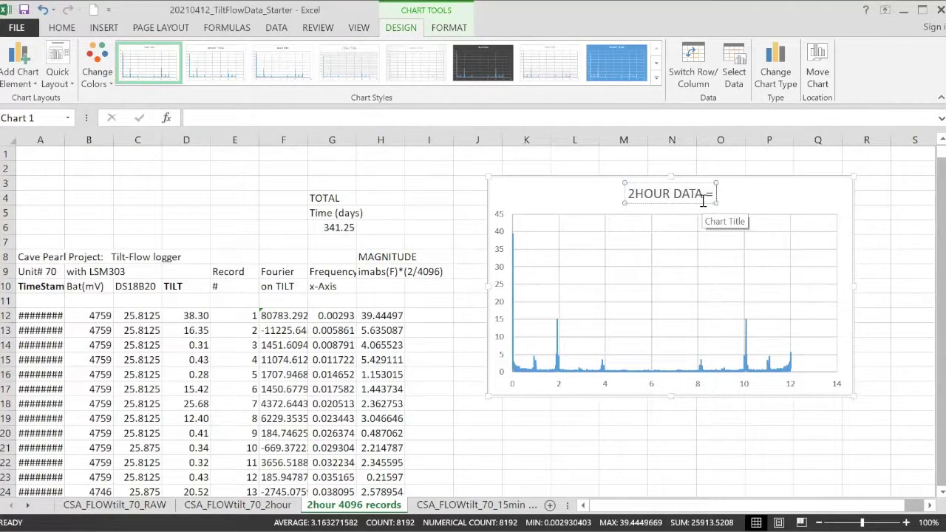
pyautogui.write(' 12')
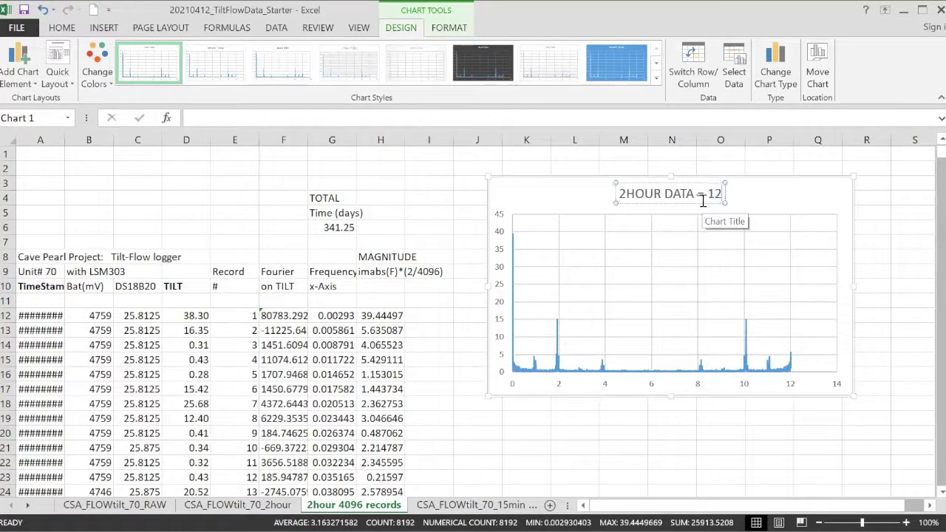
pyautogui.write(' samples')
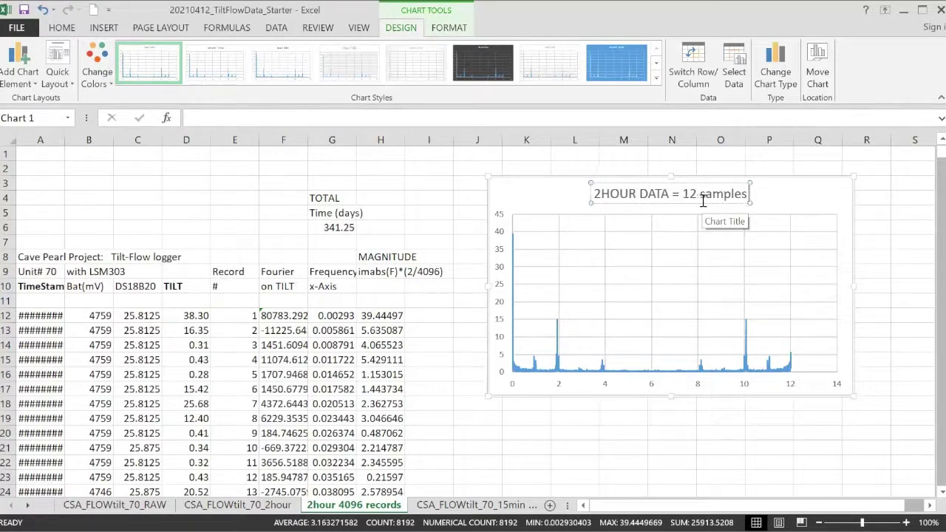
pyautogui.write(' per day')
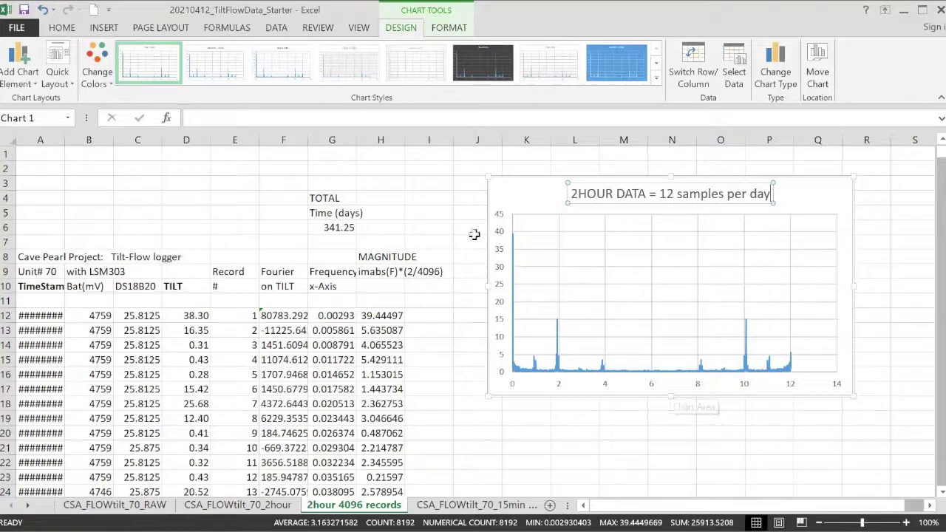
pyautogui.click(461, 199)
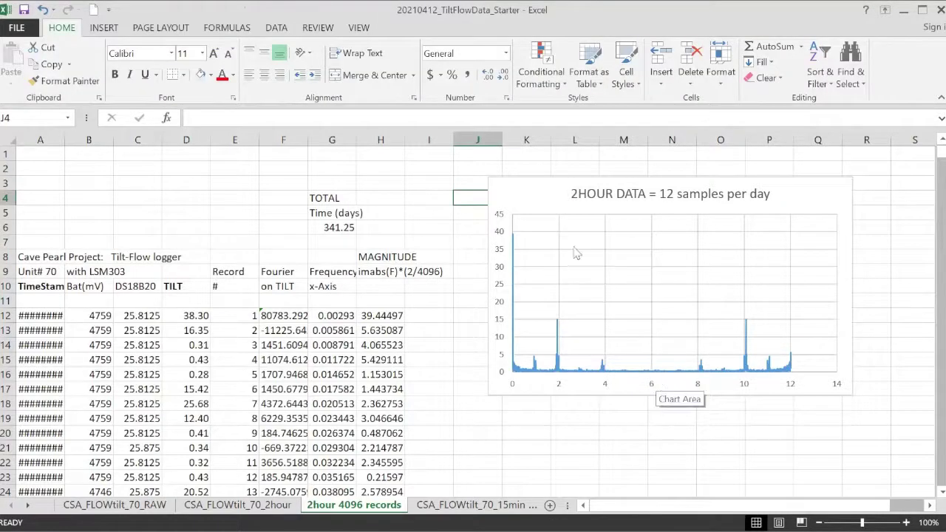
pyautogui.moveTo(524, 184); pyautogui.dragTo(517, 187)
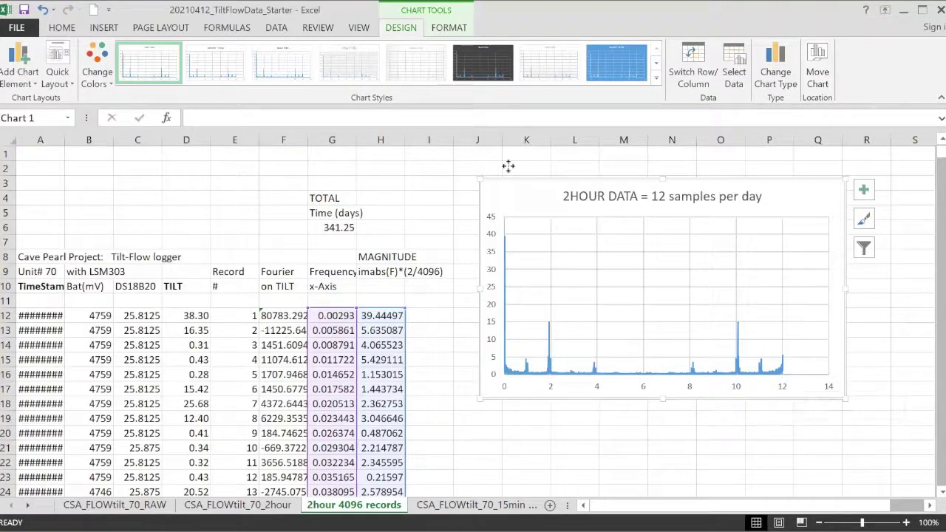
pyautogui.moveTo(508, 166); pyautogui.dragTo(499, 149)
# Step: Paste a copy of the chart at cell K18 below the original
pyautogui.click(515, 407)
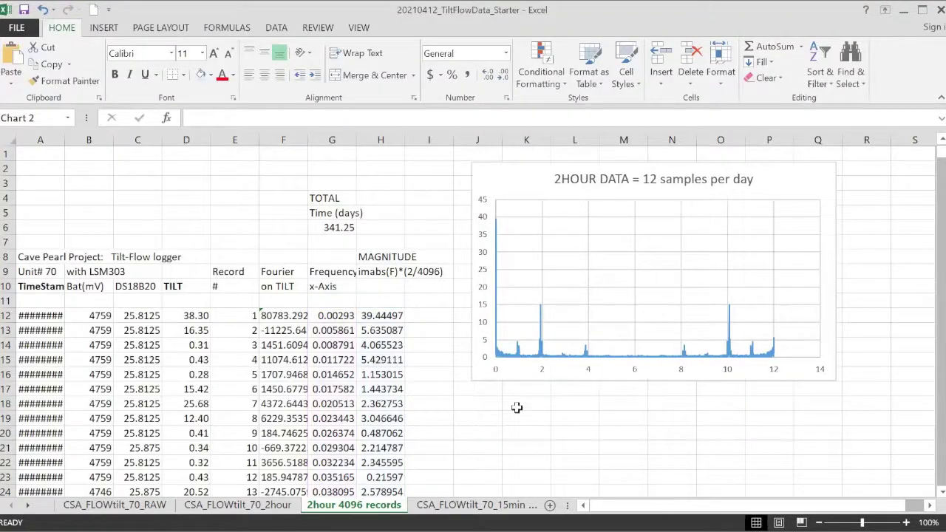
pyautogui.hotkey('ctrl', 'v')
pyautogui.scroll(-5, 488, 344)
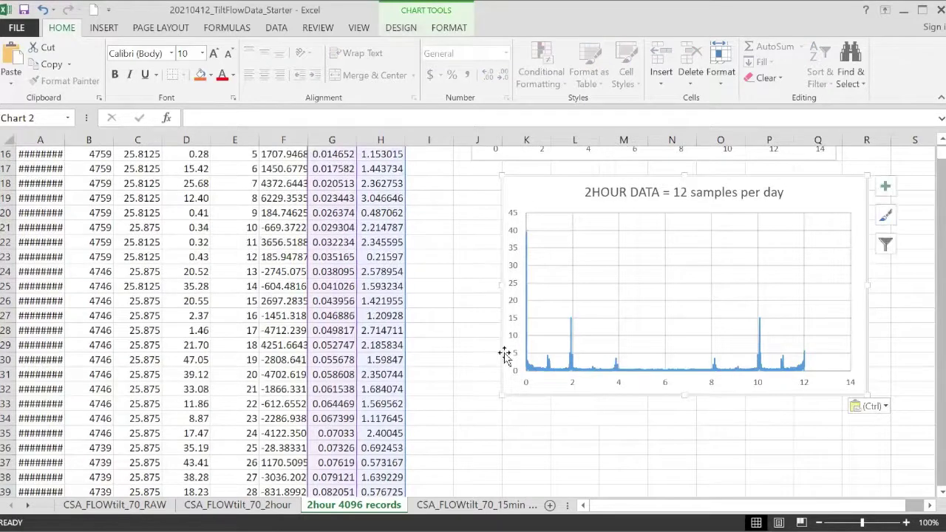
pyautogui.scroll(2, 517, 333)
pyautogui.moveTo(547, 277); pyautogui.dragTo(524, 264)
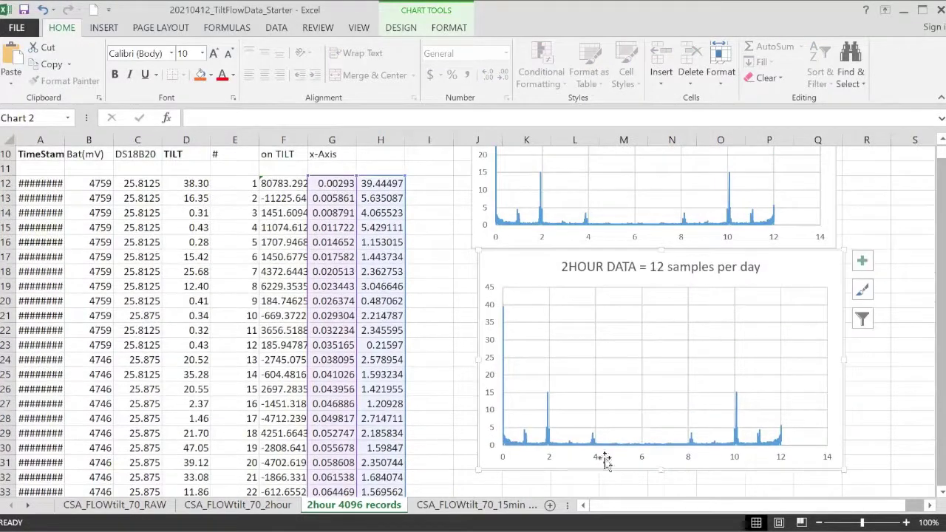
# Step: Set the copied chart's vertical axis maximum to 20
pyautogui.rightClick(492, 397)
pyautogui.click(540, 380)
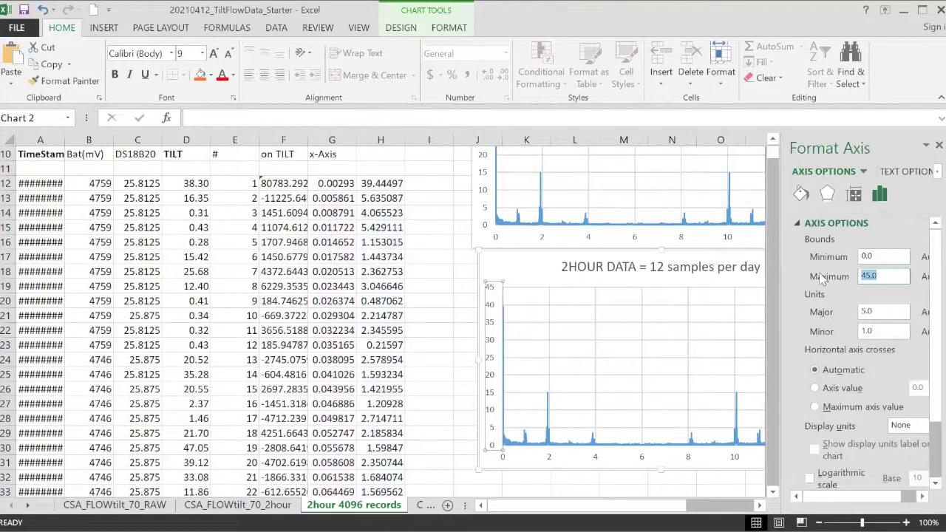
pyautogui.click(822, 277)
pyautogui.write('20')
pyautogui.press('Return')
# Step: Set the horizontal axis maximum bound to 4
pyautogui.rightClick(597, 463)
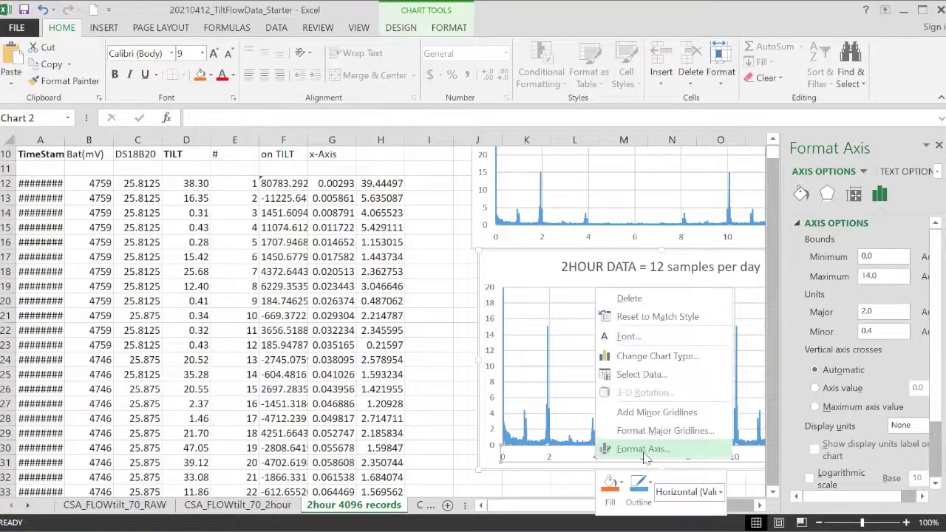
pyautogui.click(621, 507)
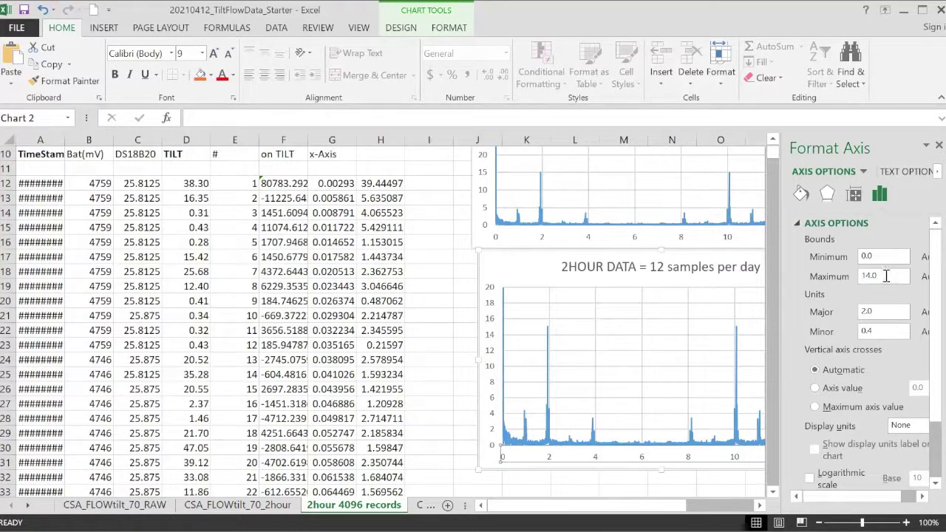
pyautogui.doubleClick(889, 279)
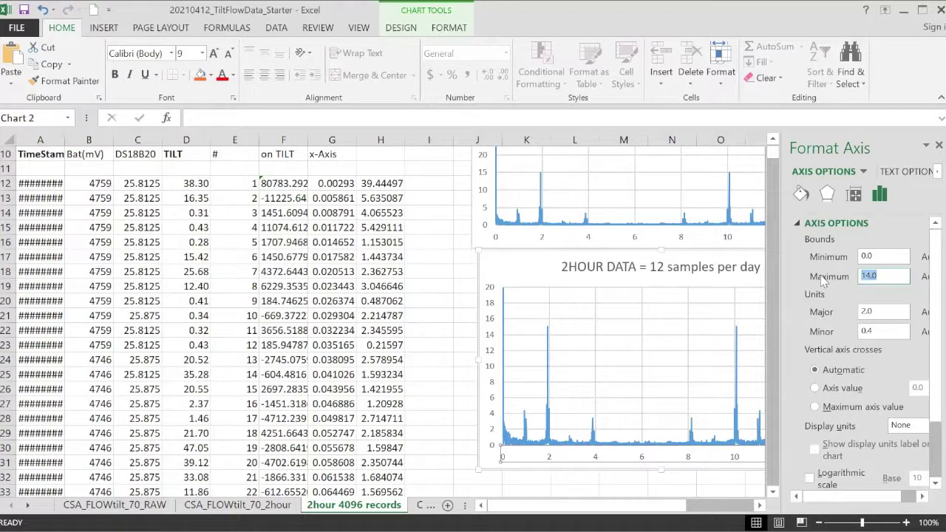
pyautogui.write('4')
pyautogui.press('Return')
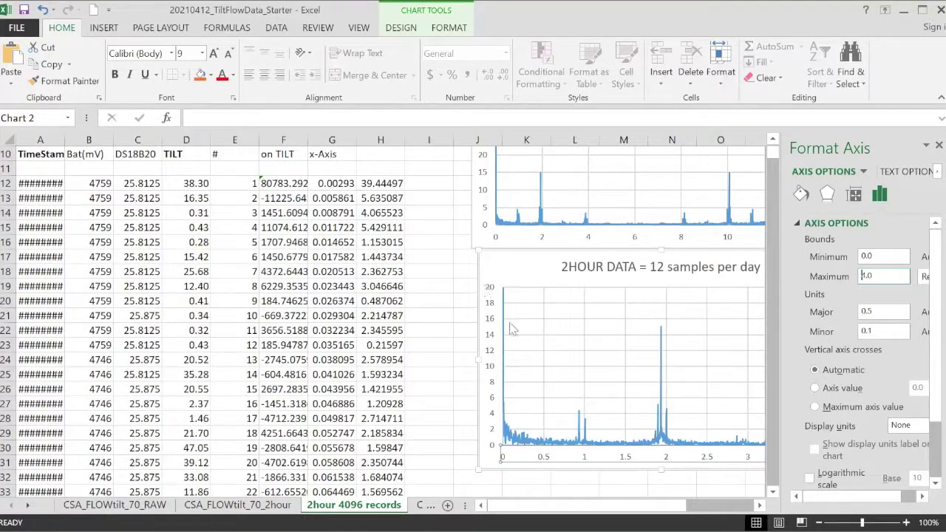
pyautogui.hscroll(2, 340, 270)
pyautogui.click(327, 273)
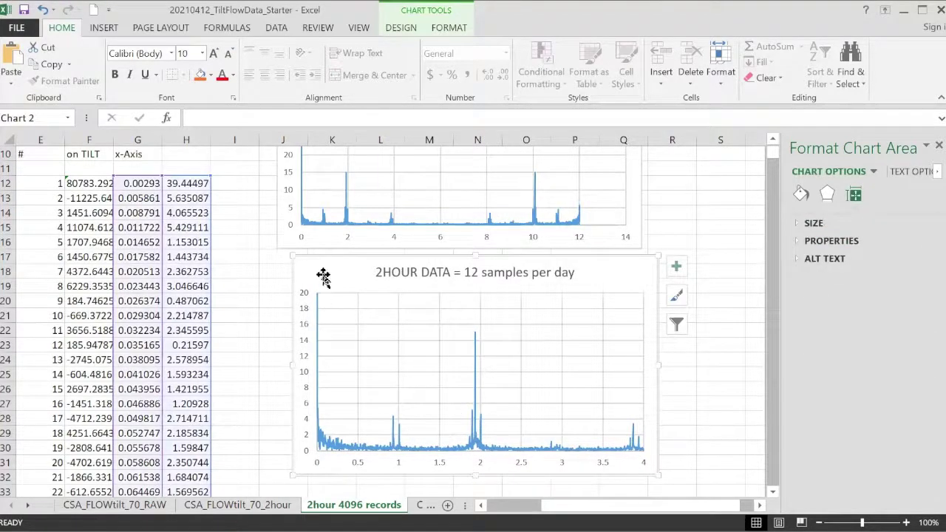
# Step: Select the red tidal amplitude spectrum picture on the Theory Of tides sheet
pyautogui.moveTo(323, 274); pyautogui.dragTo(319, 271)
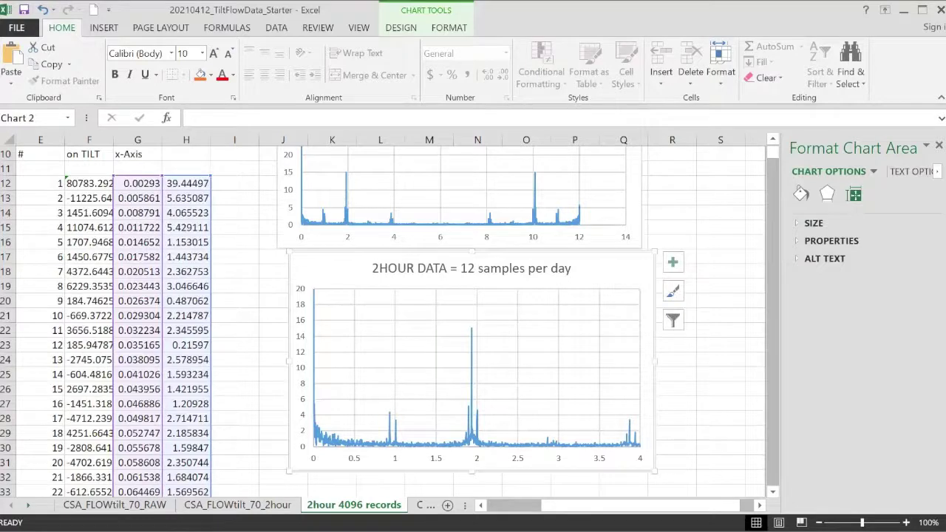
pyautogui.click(374, 504)
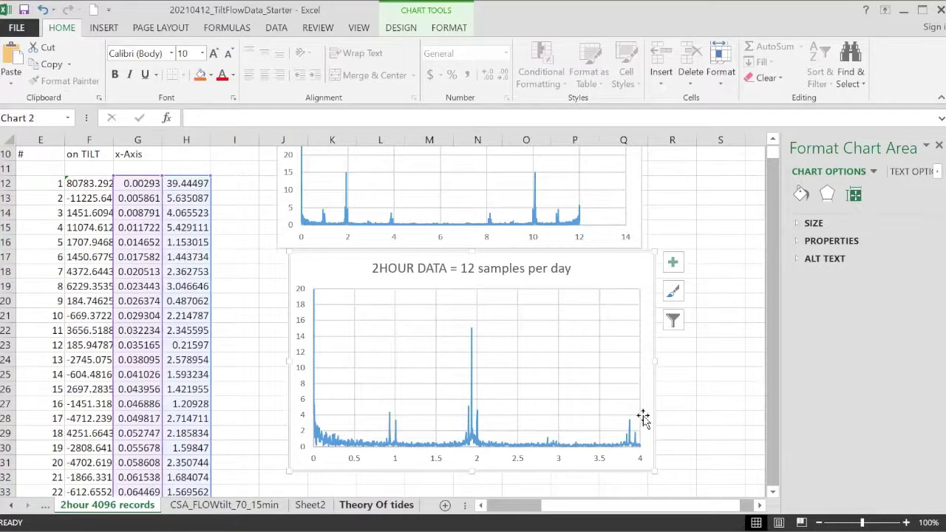
pyautogui.click(274, 202)
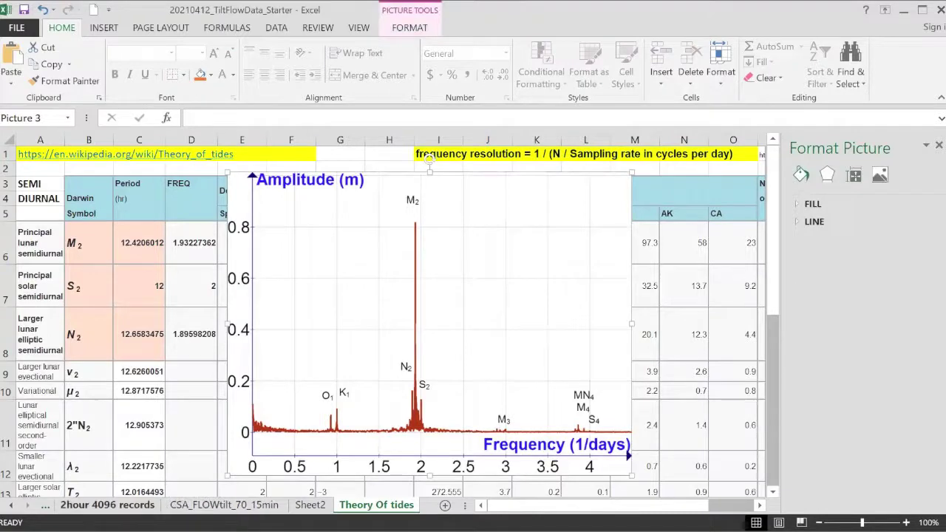
pyautogui.click(27, 504)
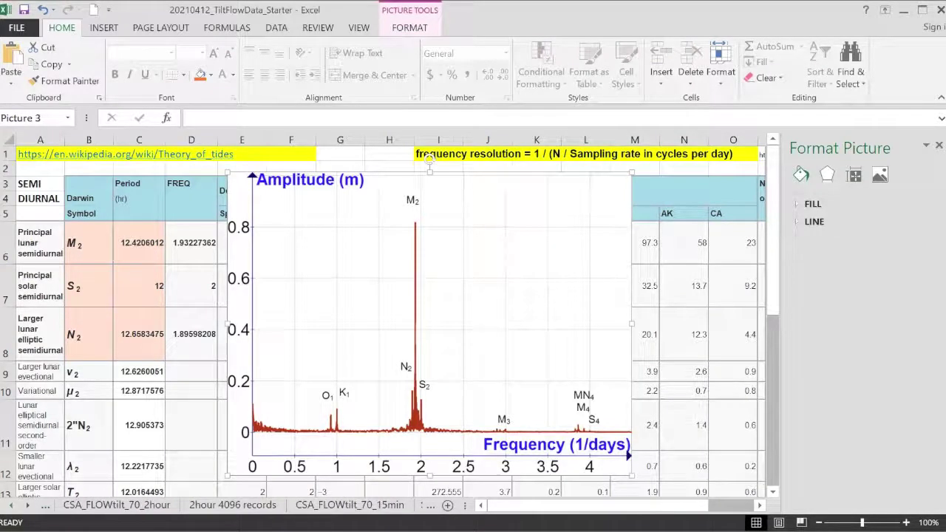
# Step: Paste the spectrum picture on '2hour 4096 records' and place it beside the zoomed chart
pyautogui.click(236, 505)
pyautogui.scroll(-1, 732, 273)
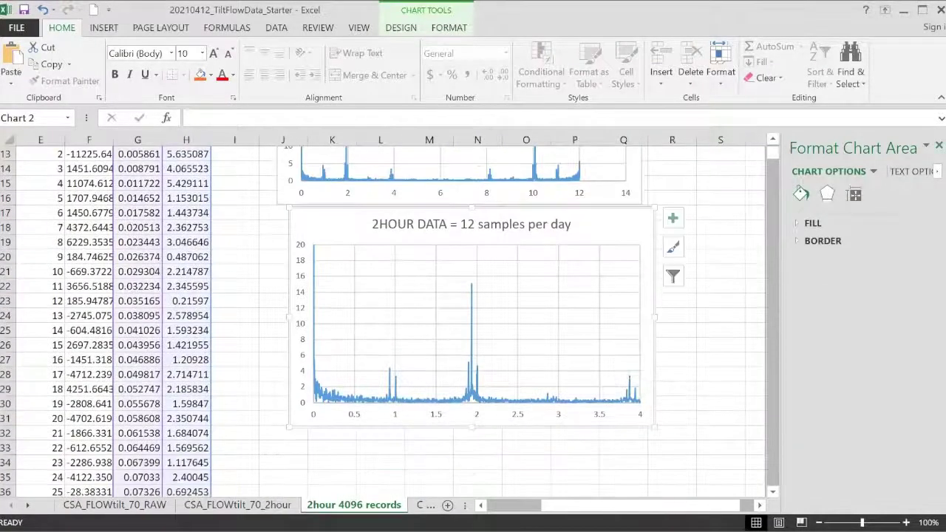
pyautogui.hotkey('ctrl', 'v')
pyautogui.moveTo(694, 295); pyautogui.dragTo(562, 200)
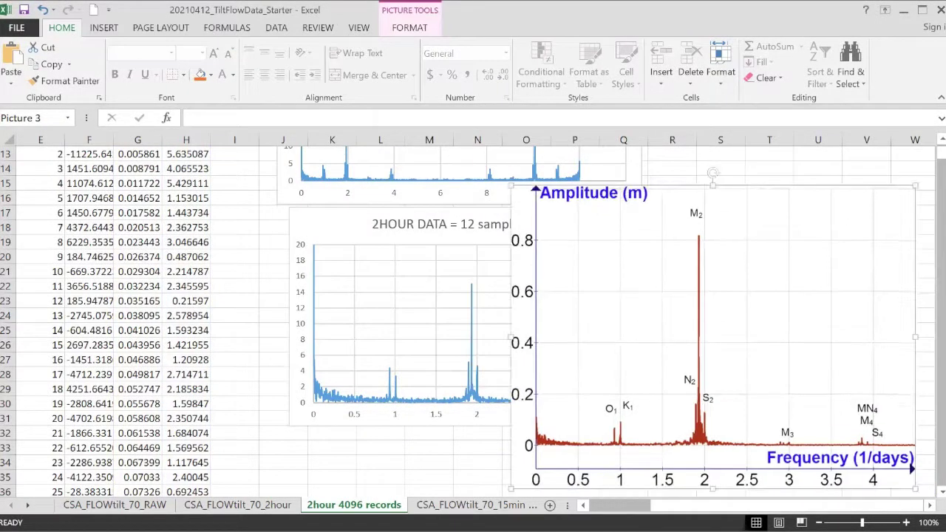
pyautogui.hscroll(-1, 487, 317)
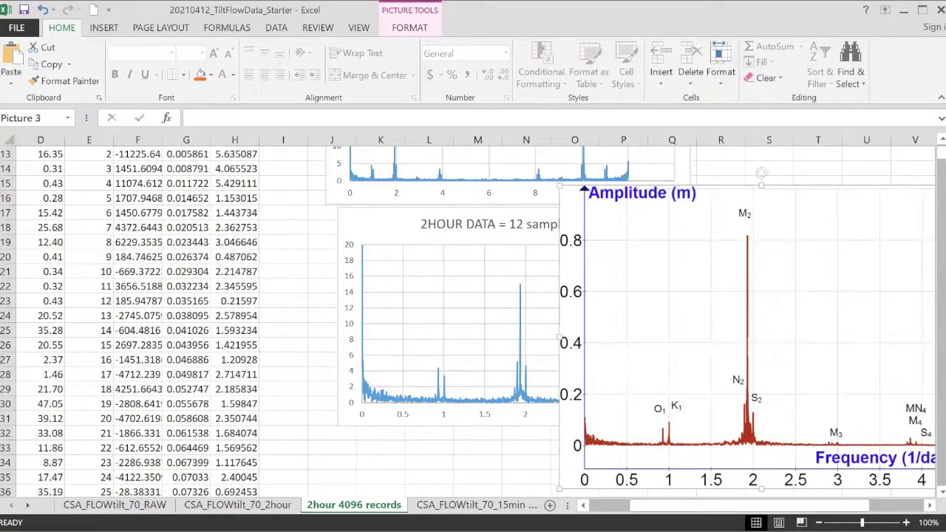
pyautogui.hscroll(2, 503, 217)
pyautogui.moveTo(503, 217)
pyautogui.mouseDown()
pyautogui.moveTo(524, 213)
pyautogui.moveTo(516, 212)
pyautogui.mouseUp()
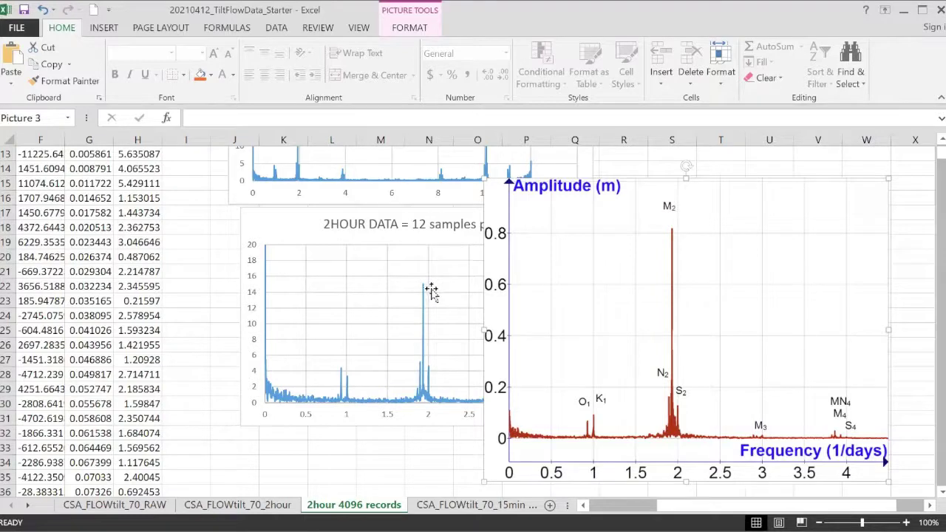
pyautogui.moveTo(424, 287)
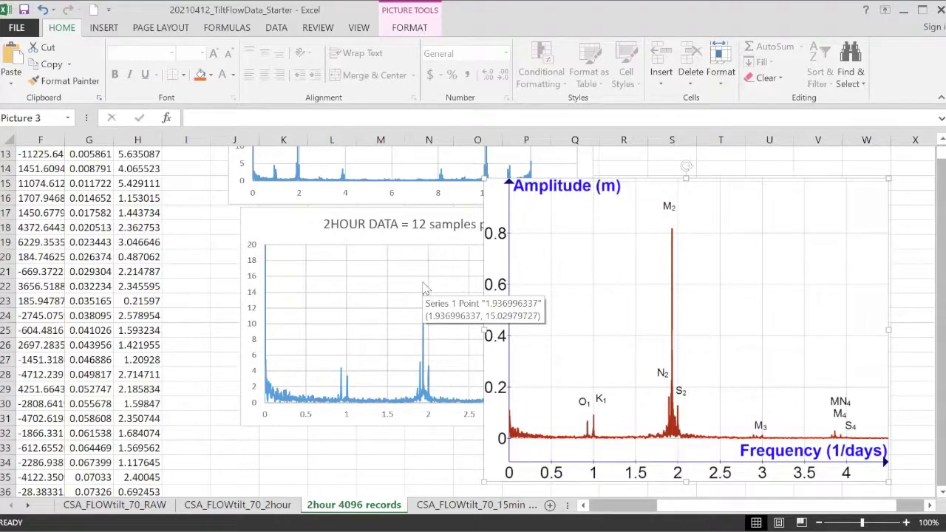
pyautogui.click(27, 505)
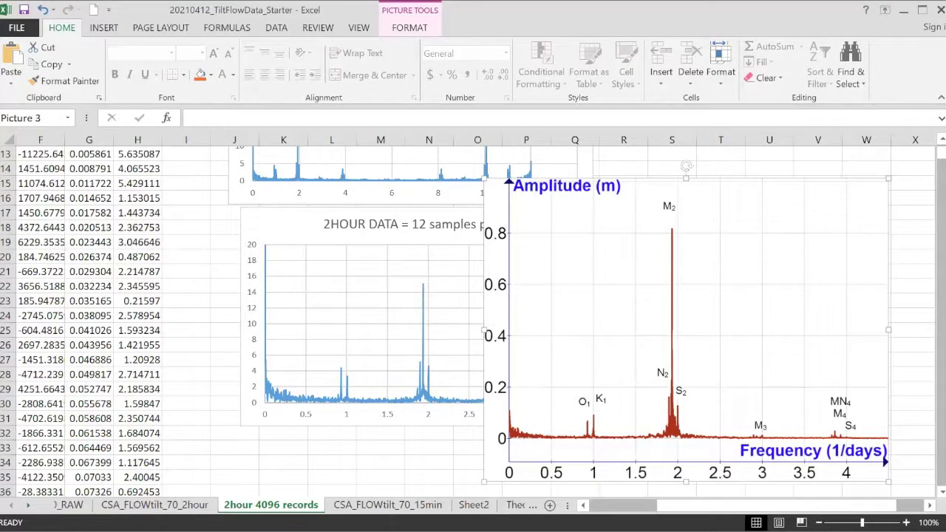
pyautogui.click(373, 505)
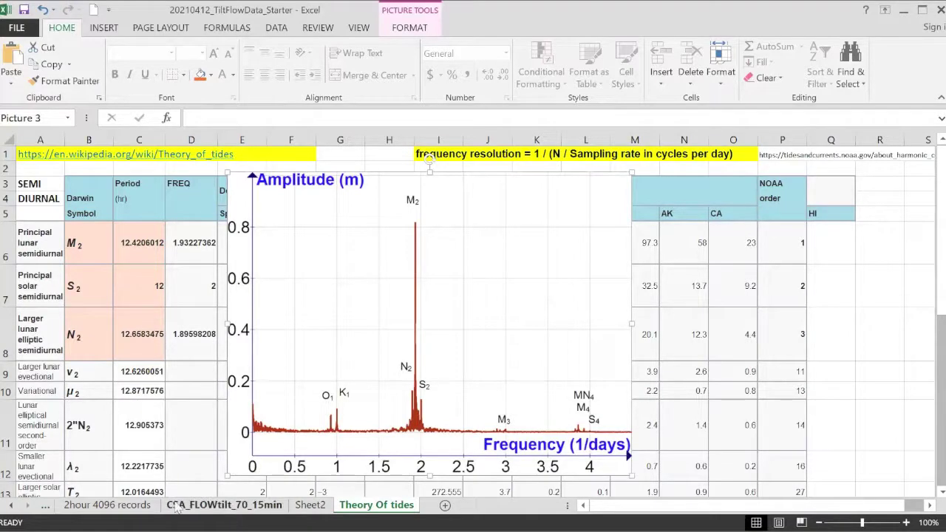
pyautogui.click(107, 505)
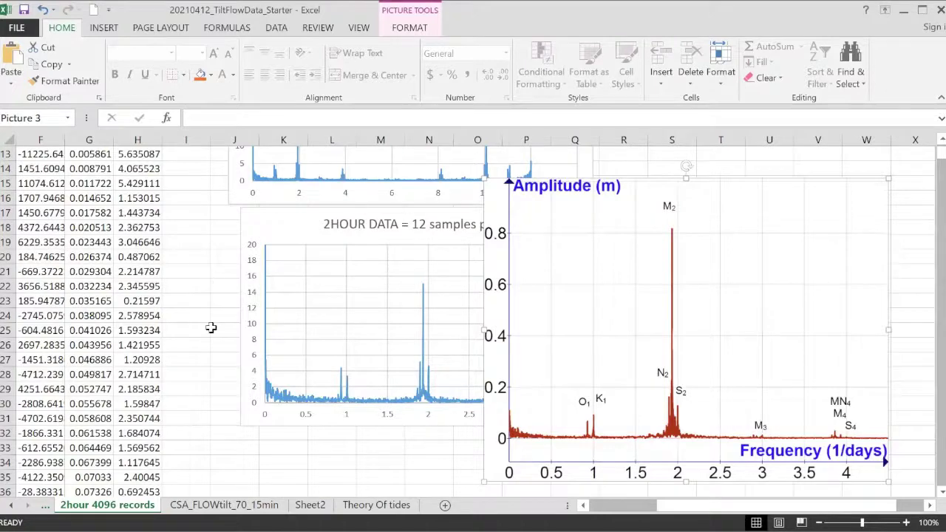
pyautogui.scroll(1, 202, 386)
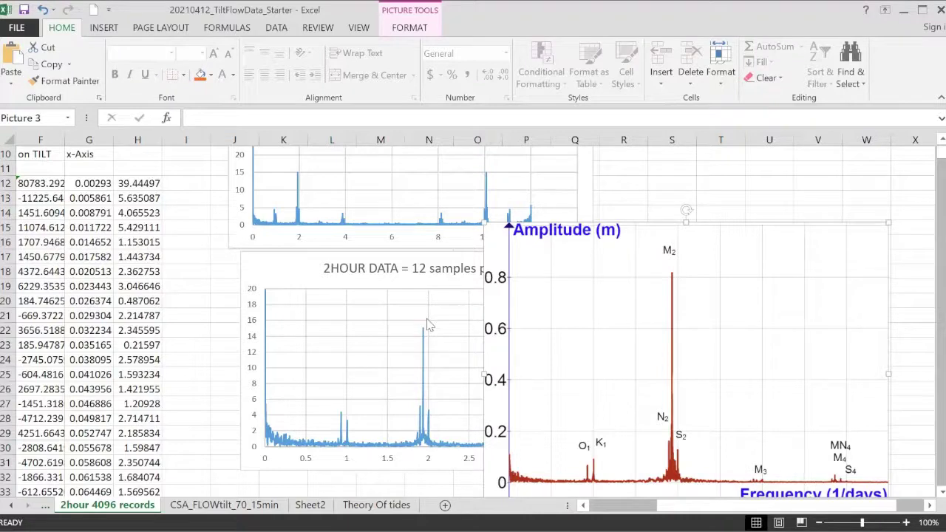
# Step: Nudge the red amplitude picture right, then move it left over the blue 2HOUR chart
pyautogui.moveTo(527, 260); pyautogui.dragTo(545, 258)
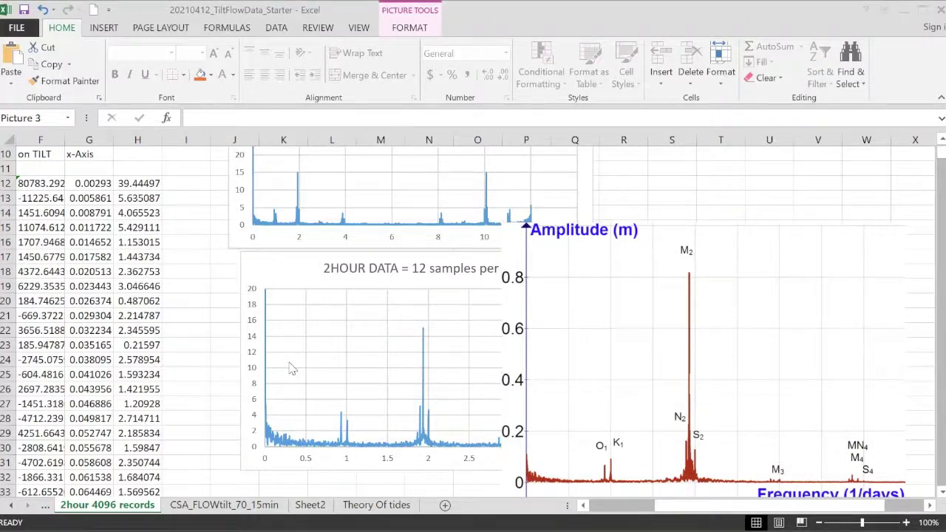
pyautogui.scroll(3, 179, 296)
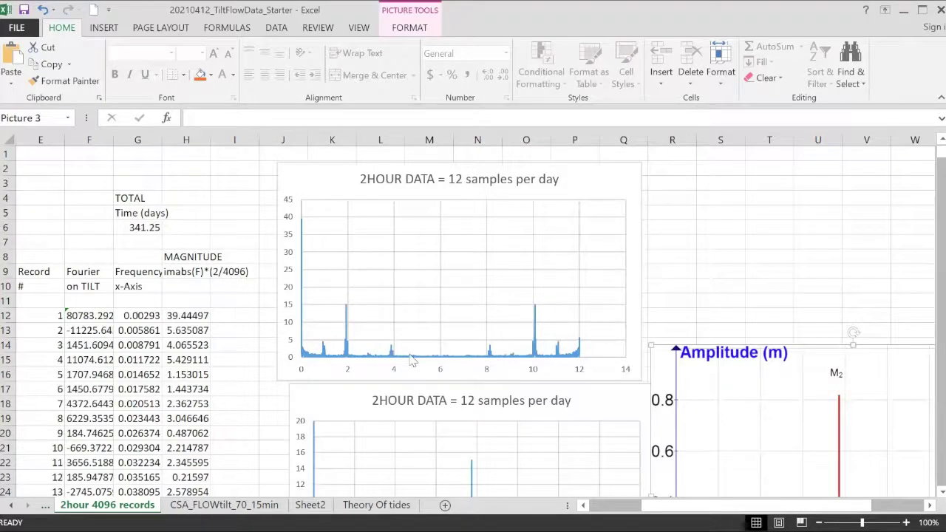
pyautogui.scroll(-2, 410, 359)
pyautogui.scroll(-3, 689, 354)
pyautogui.moveTo(690, 167); pyautogui.dragTo(374, 173)
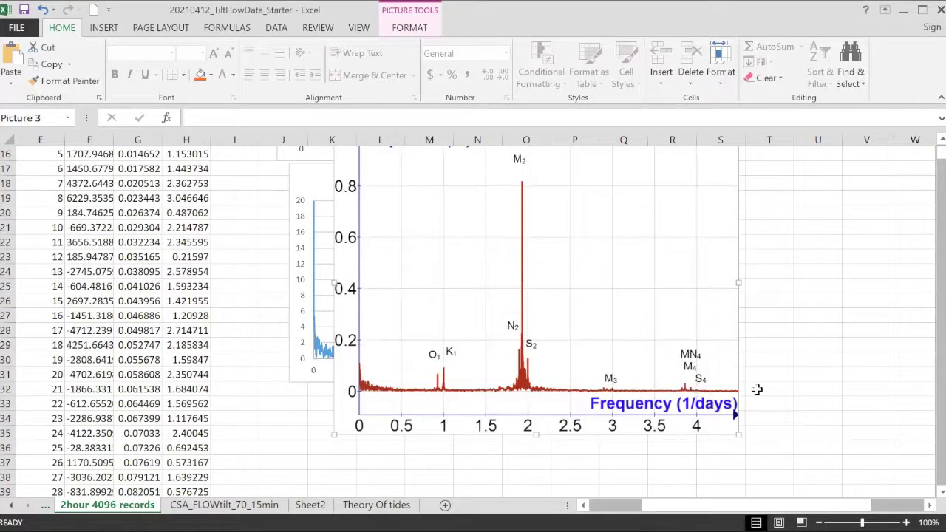
# Step: Drop the red picture right of the zoomed 0–4 cycles/day chart and review the layout
pyautogui.scroll(3, 813, 364)
pyautogui.moveTo(377, 293); pyautogui.dragTo(731, 319)
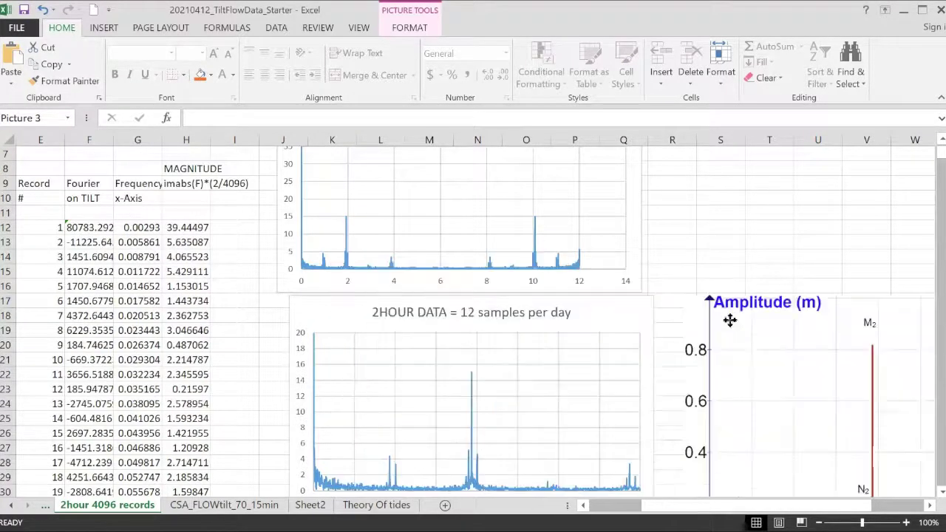
pyautogui.scroll(1, 319, 319)
pyautogui.scroll(1, 319, 319)
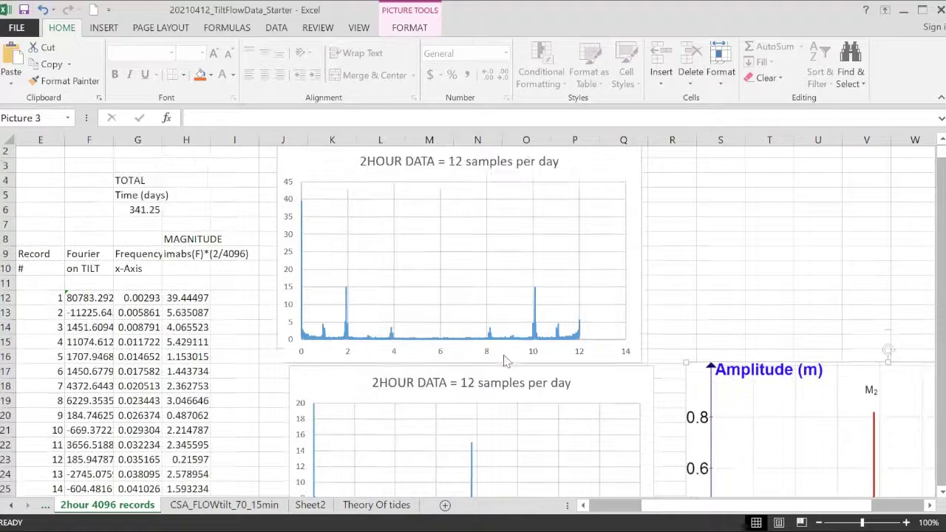
pyautogui.scroll(-3, 439, 365)
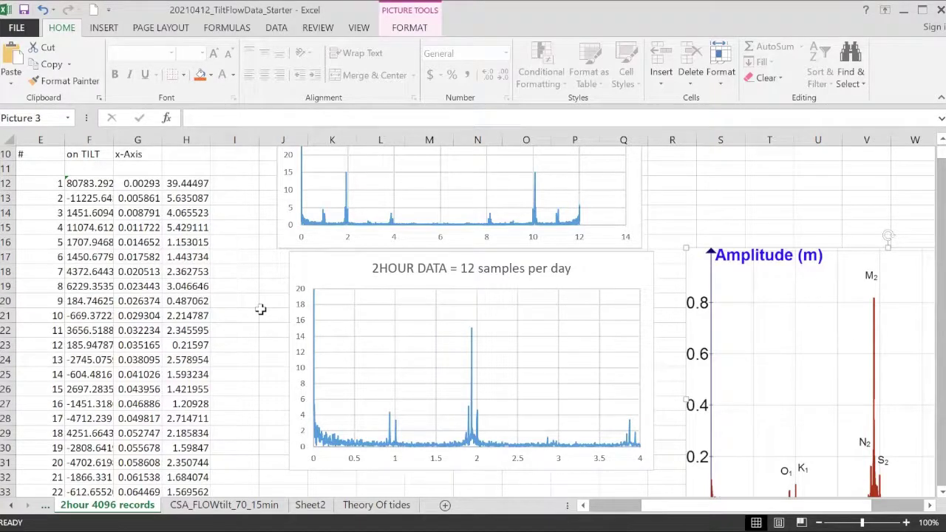
pyautogui.scroll(3, 260, 309)
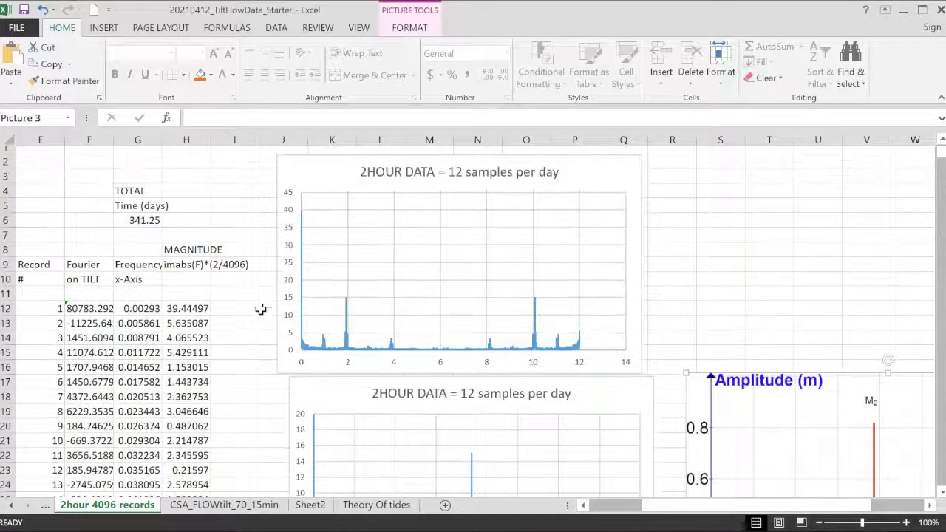